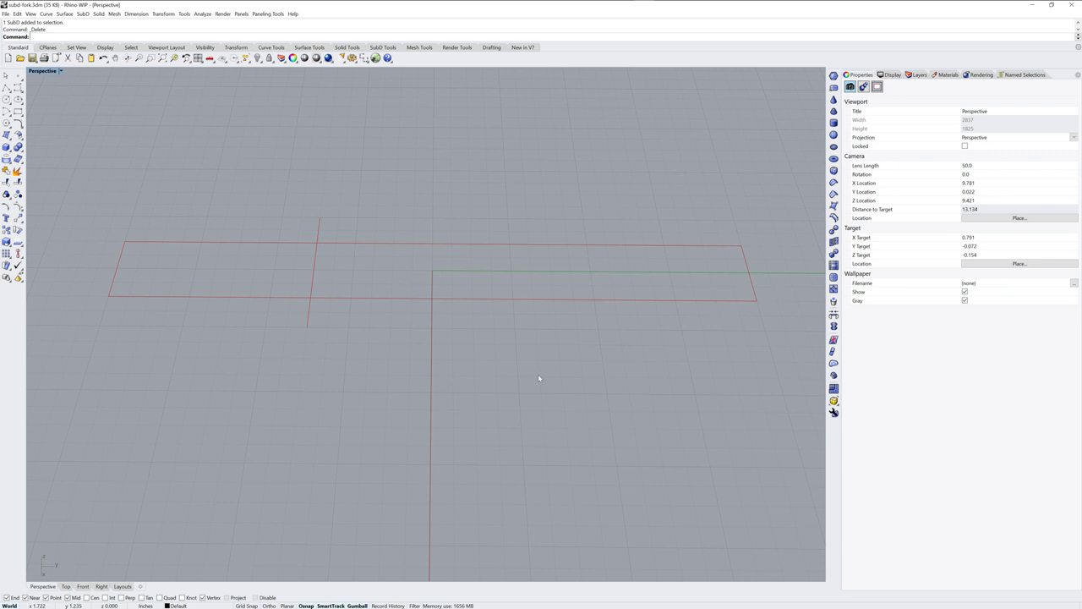
left_click(524, 48)
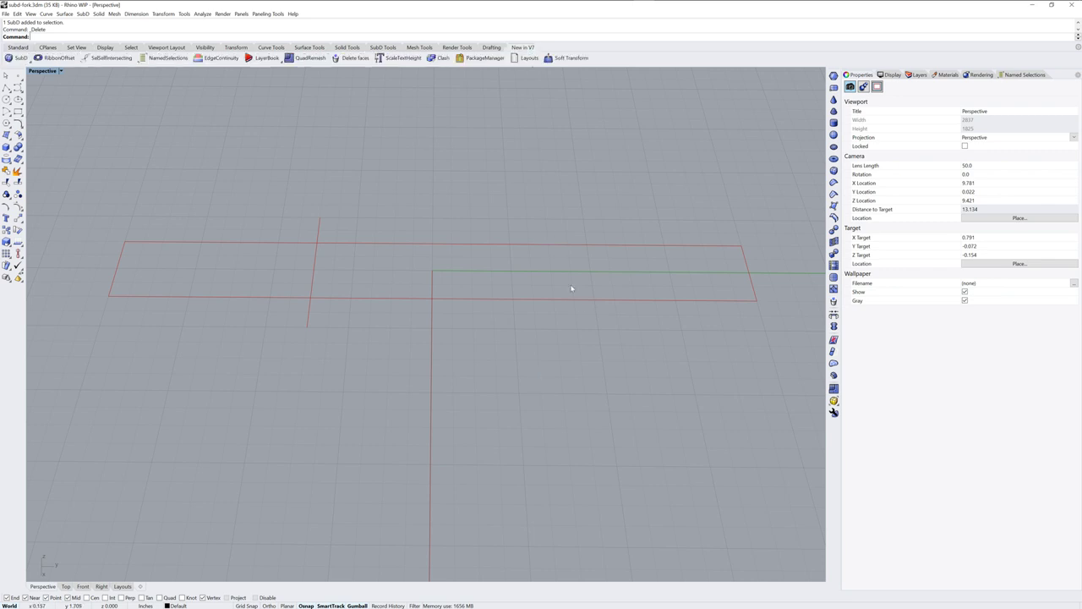
left_click(28, 61)
left_click(19, 48)
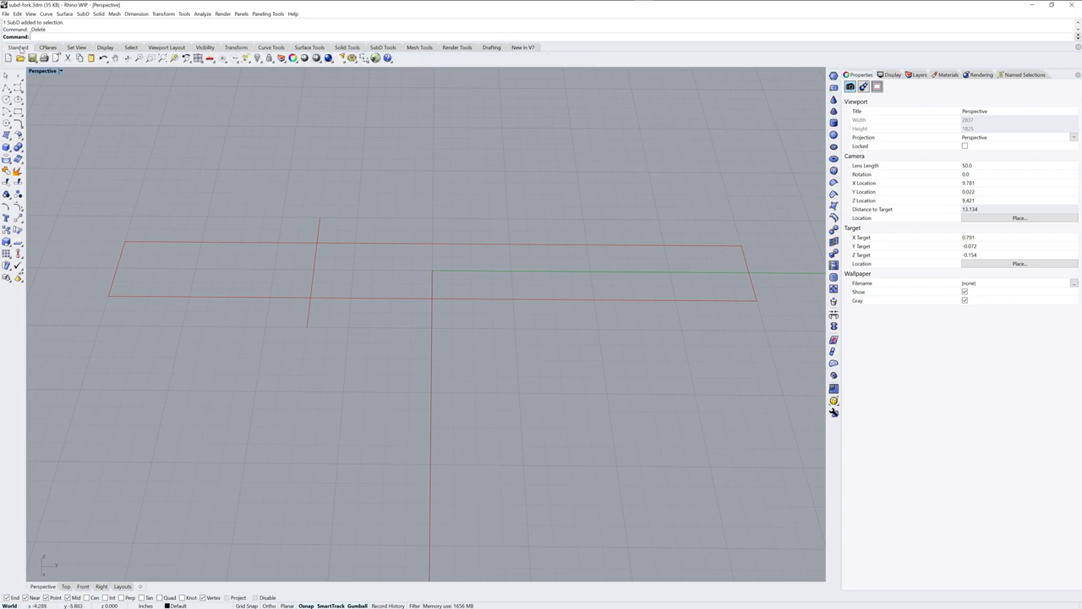
Step: Create a narrow SubD plane with X count 2 and Y count 4 just inside the guide rectangle's long edge as the first fork tine
right_click_drag(519, 294, 530, 391)
scroll(439, 342, "up", 6)
right_click_drag(475, 345, 512, 330, "shift")
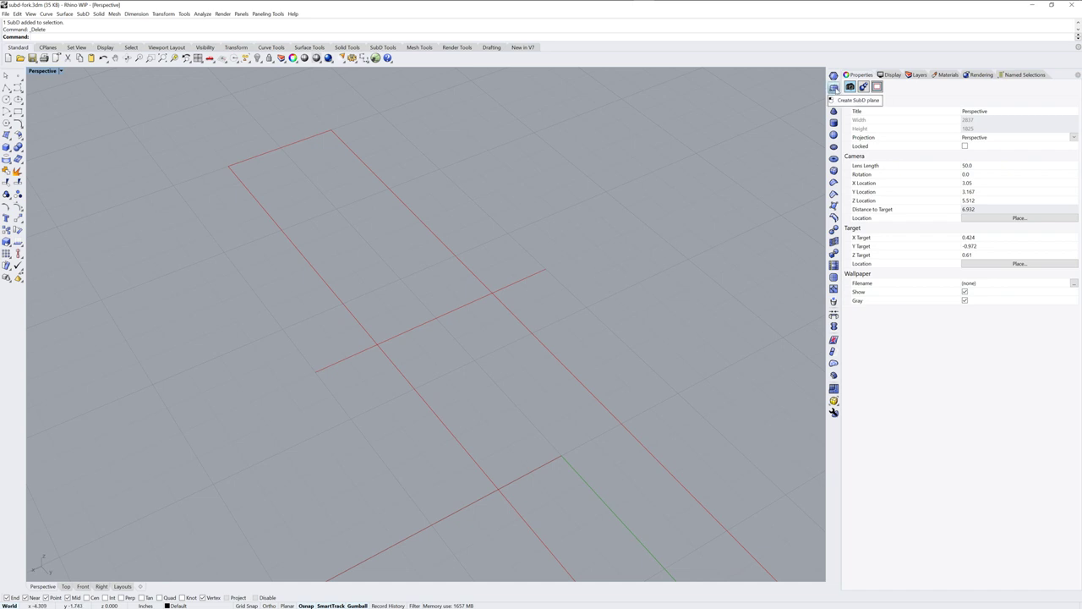
left_click(834, 88)
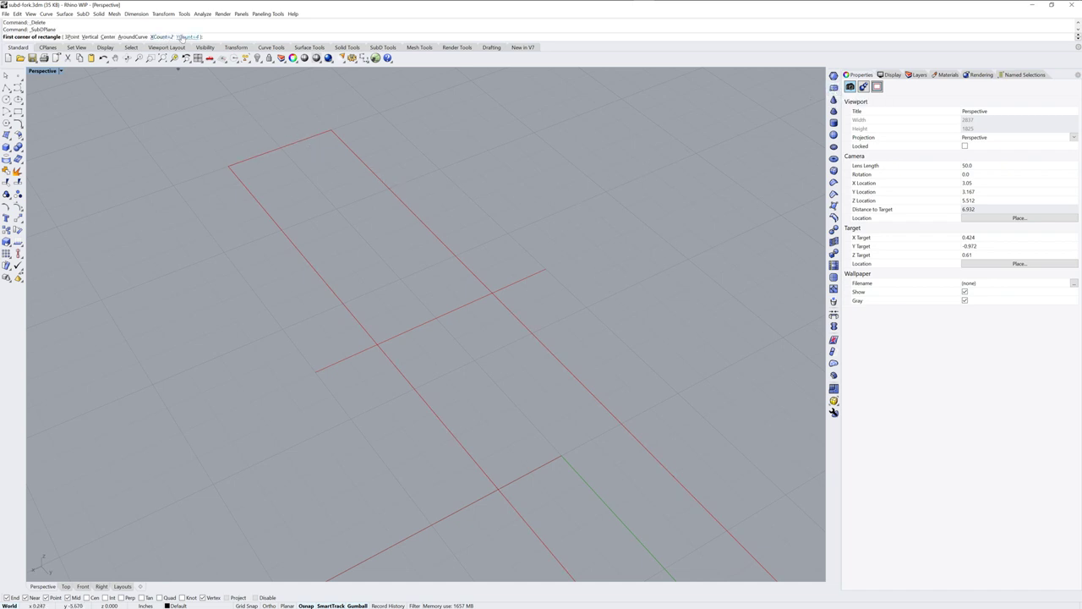
right_click_drag(405, 172, 387, 220)
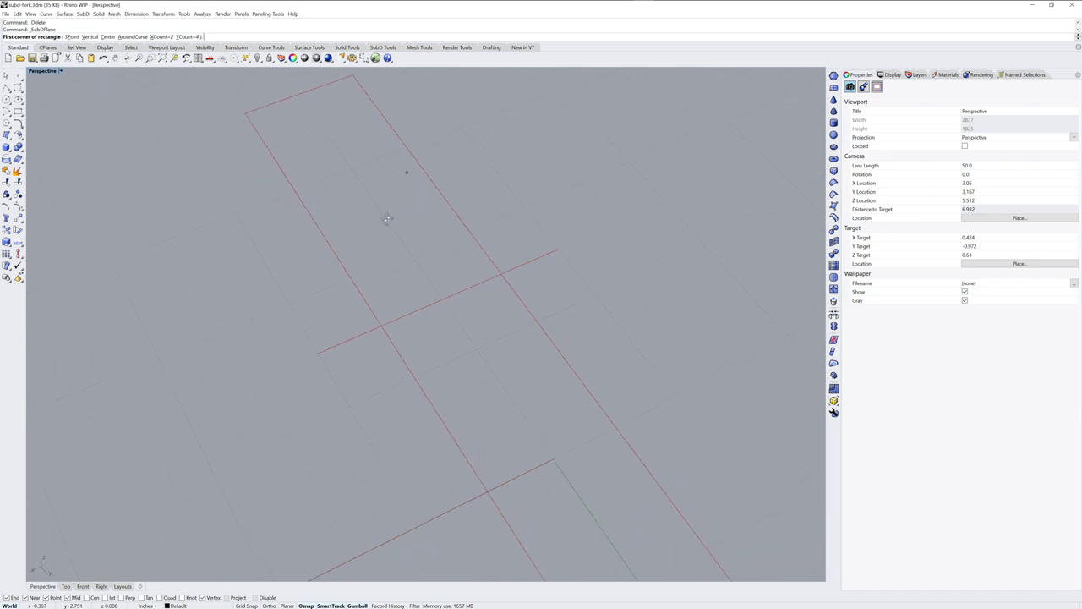
left_click(267, 114)
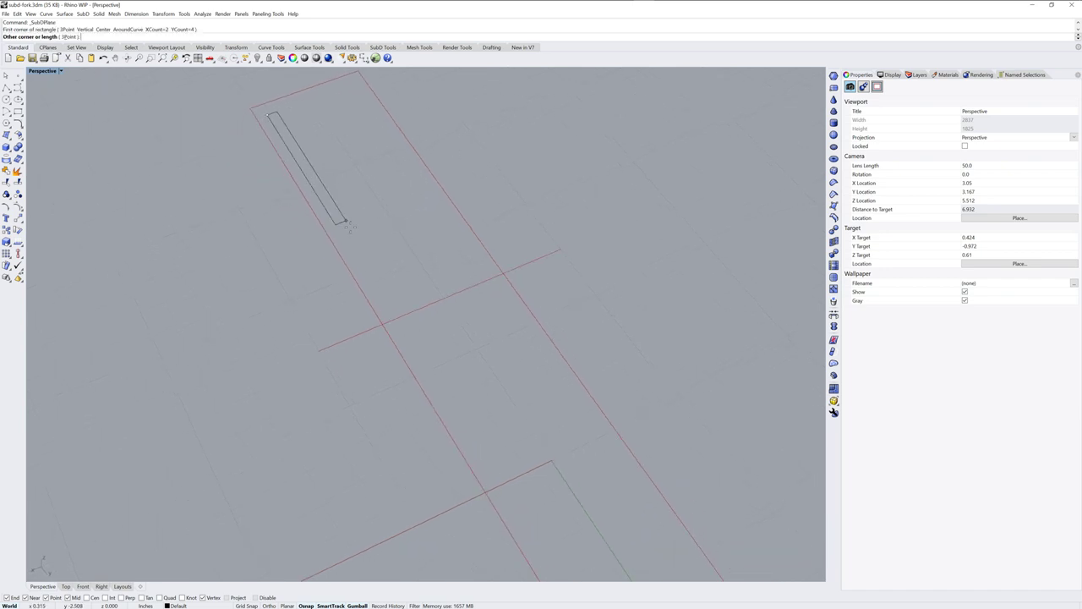
left_click(365, 265)
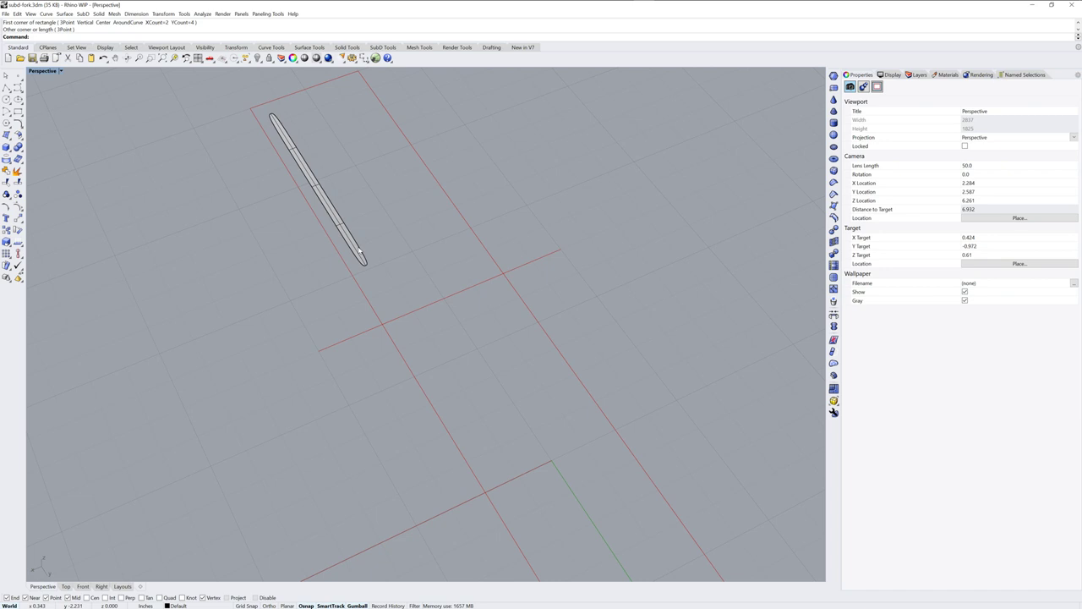
Step: Mirror the first tine across a lengthwise line beside it to make a parallel second tine
left_click(359, 251)
type("mo")
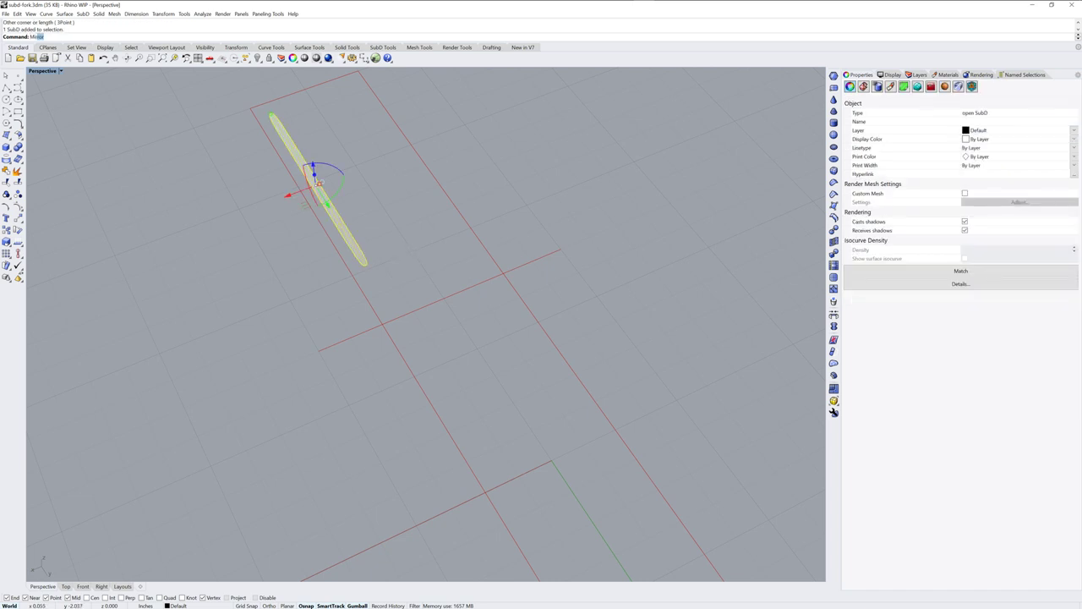
key("Return")
left_click(372, 245)
left_click(351, 206)
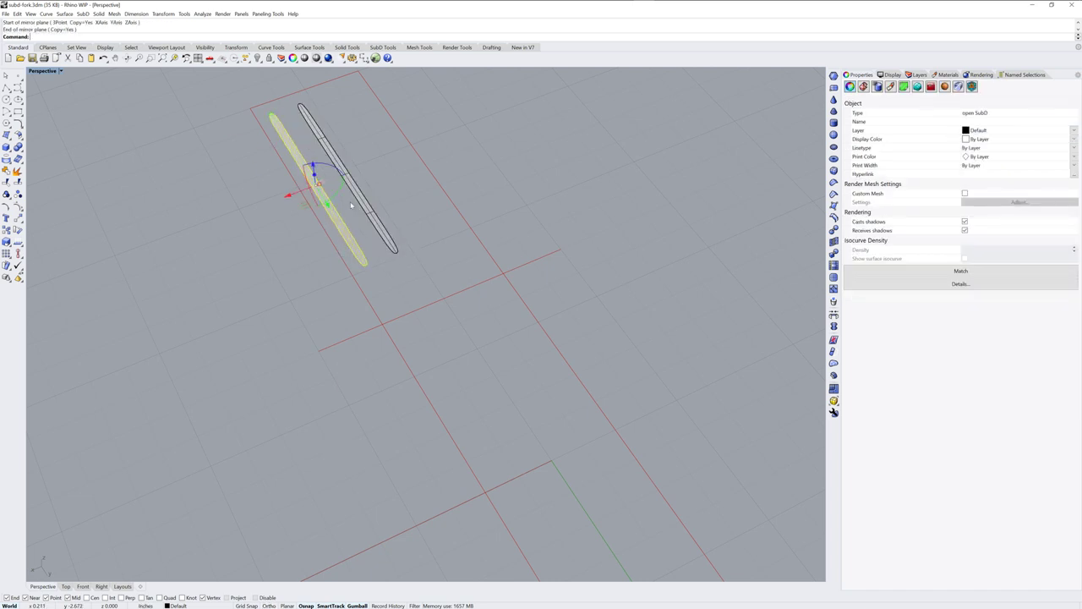
Step: Mirror both tines across the Y axis to make four tines within the guide rectangle
key("Escape")
key("ctrl+a")
key("Return")
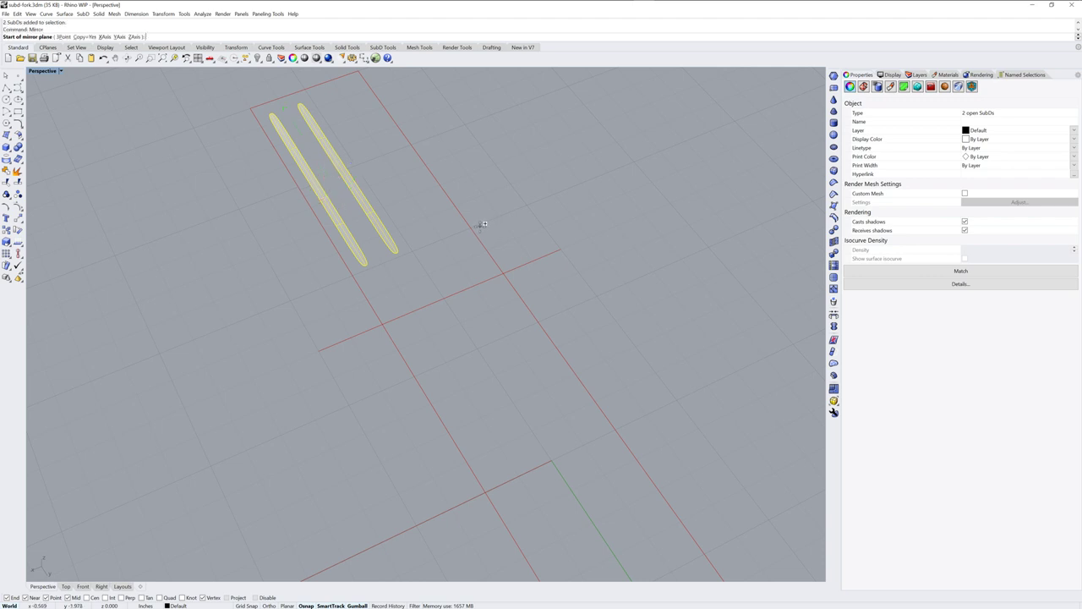
type("y")
key("Return")
key("Escape")
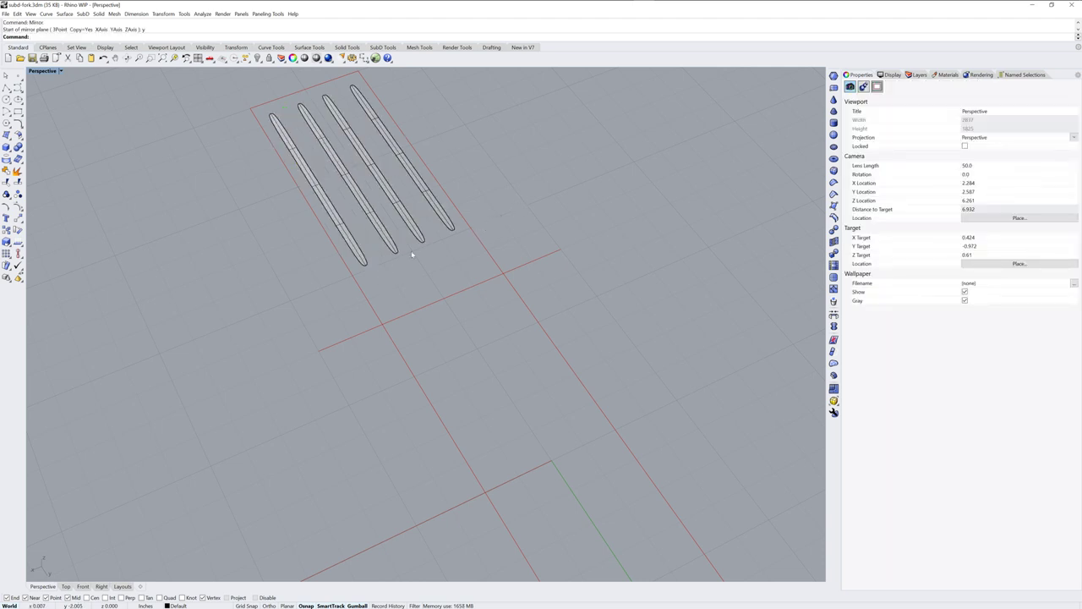
Step: Move the second tine slightly along the X axis toward the first outer tine
scroll(412, 254, "up", 4)
right_click_drag(411, 261, 423, 316, "shift")
left_click(397, 295)
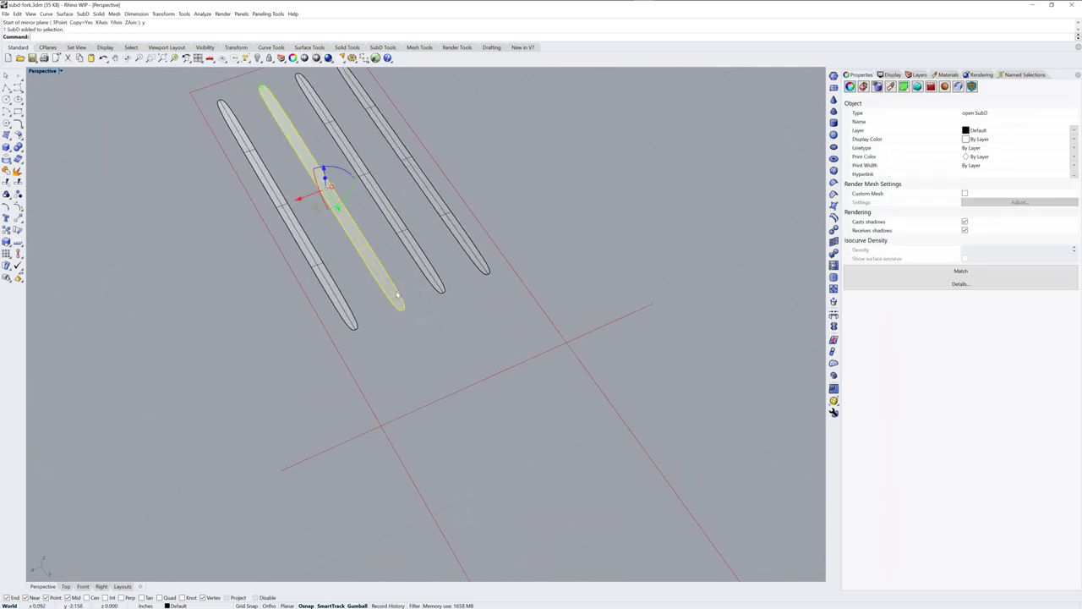
left_click_drag(306, 196, 300, 200)
left_click(591, 301)
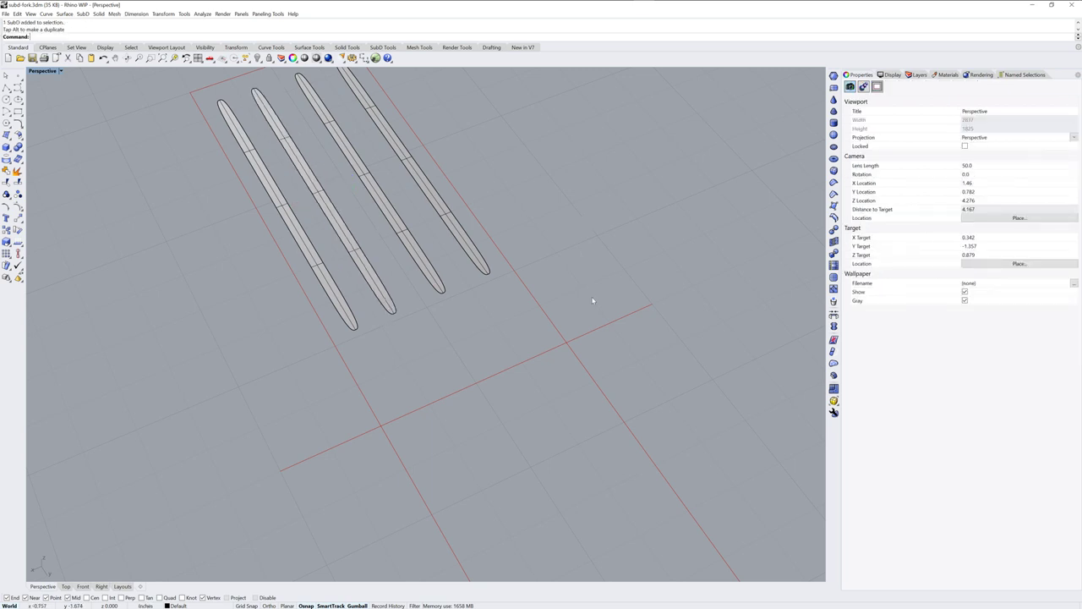
Step: Distribute the four tines evenly along the X axis with Gap mode and Automatic spacing
left_click_drag(592, 318, 250, 214)
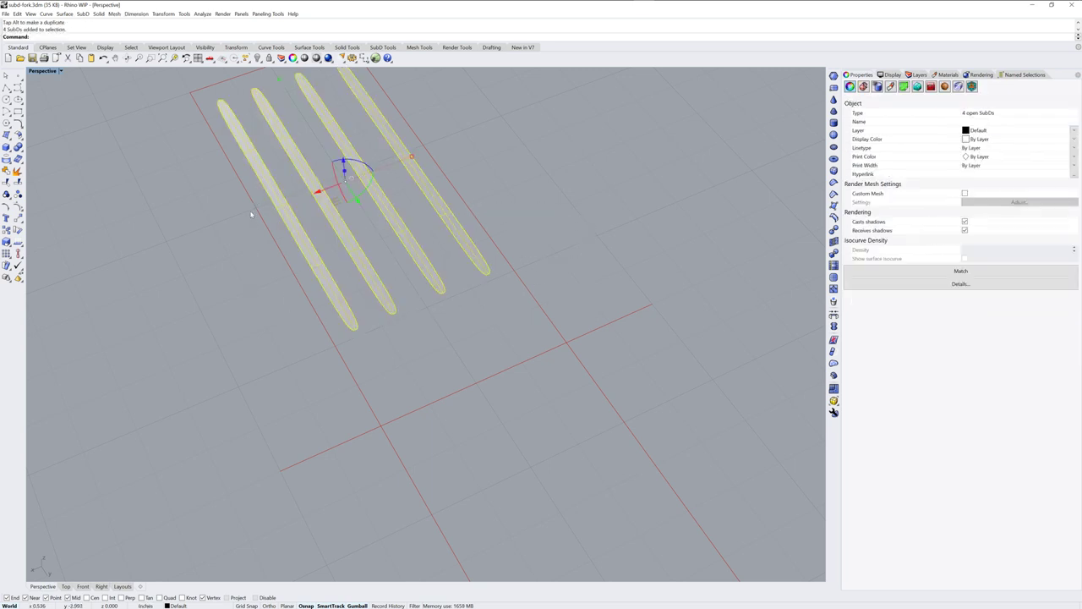
type("Distribute")
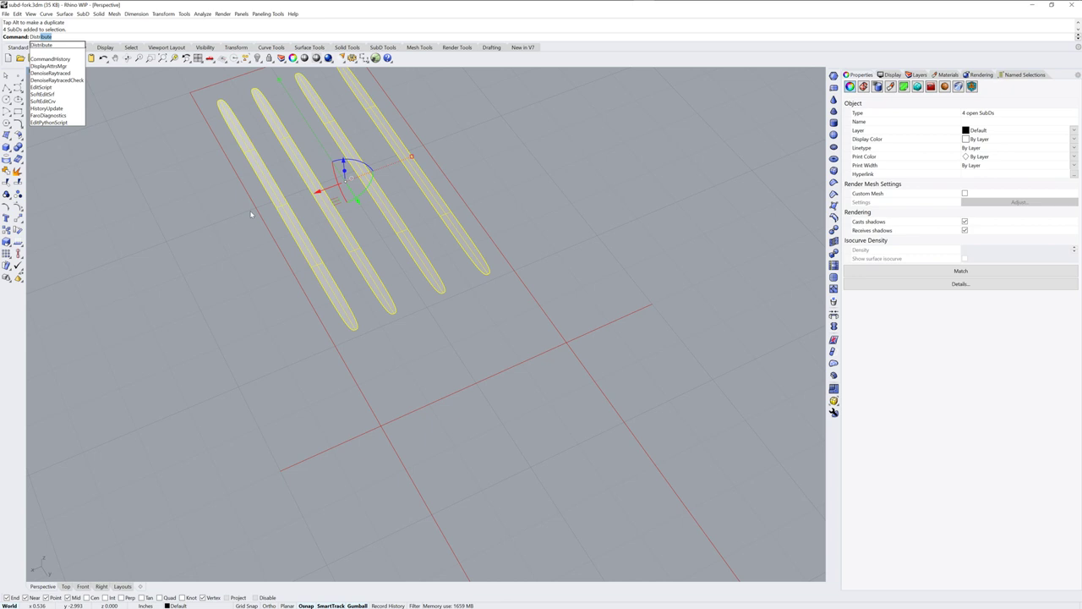
key("Return")
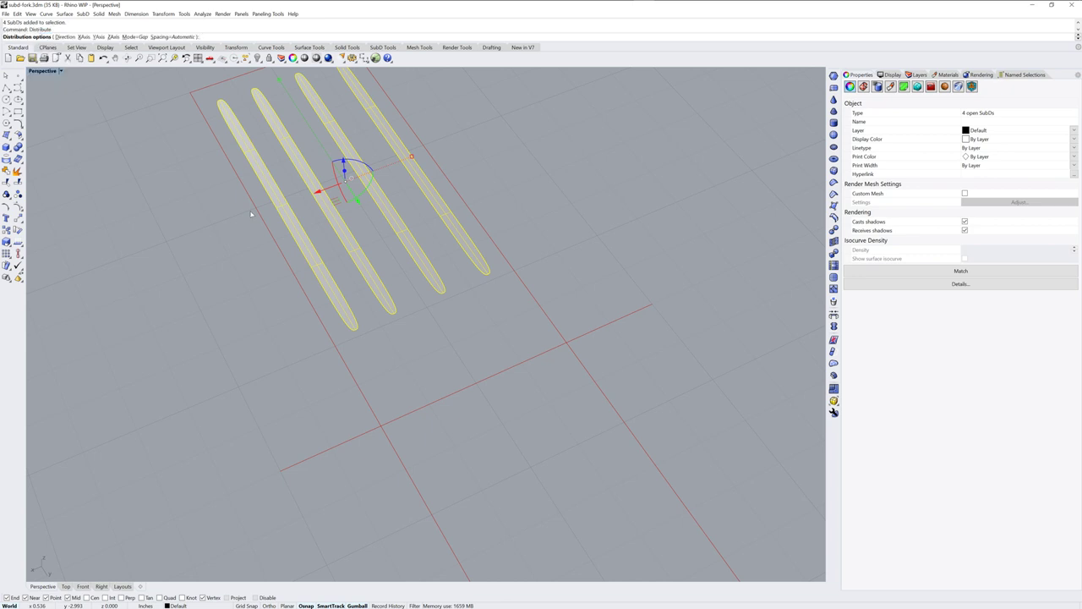
type("x")
key("Return")
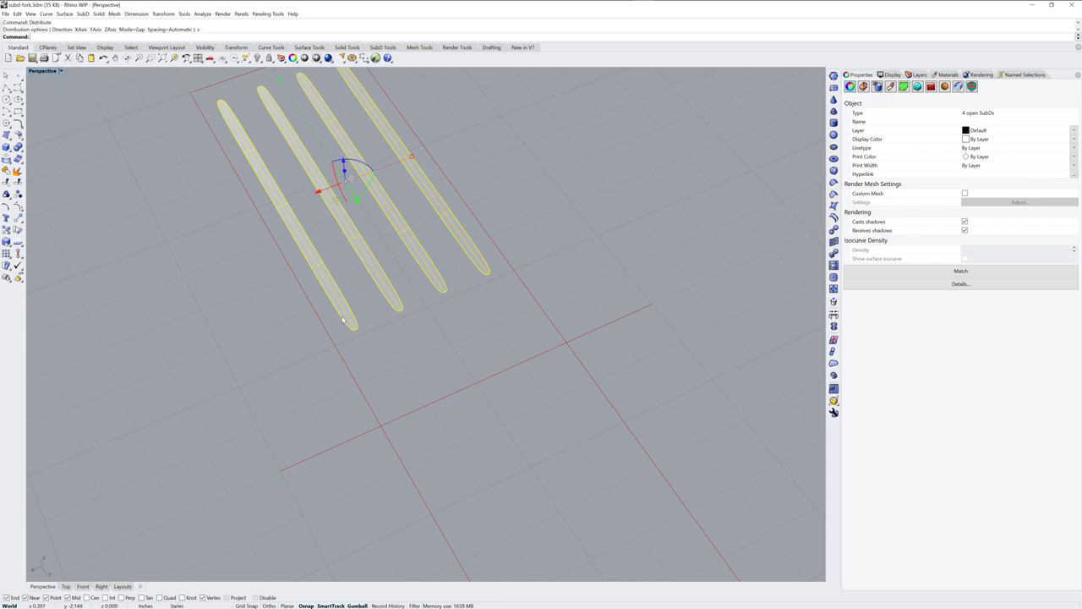
left_click(368, 325)
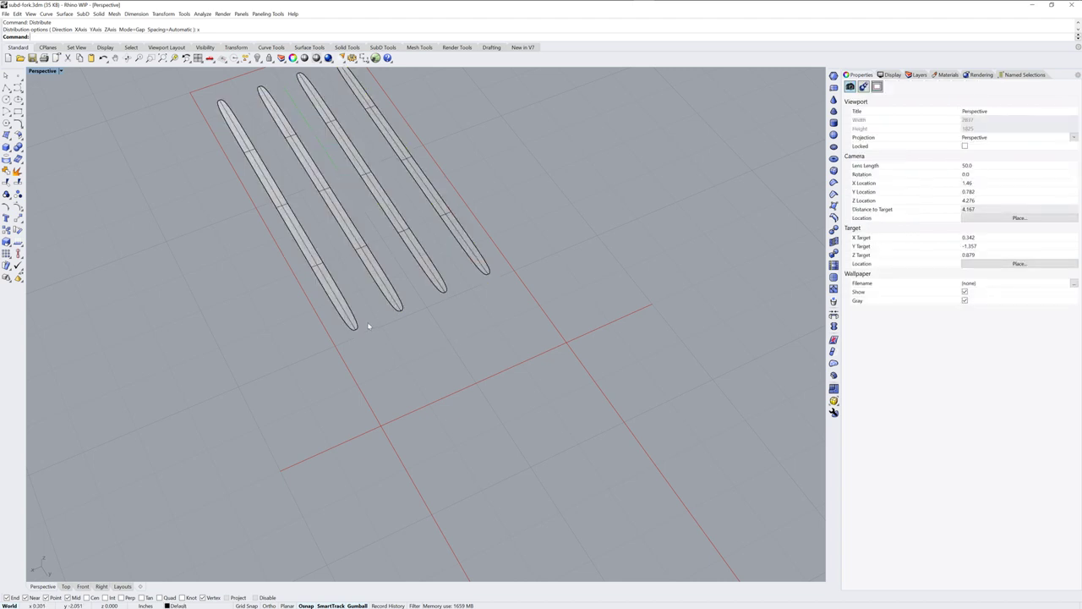
Step: Bridge the facing end edges of the first outer tine and the second tine at the handle side
right_click_drag(440, 355, 475, 335)
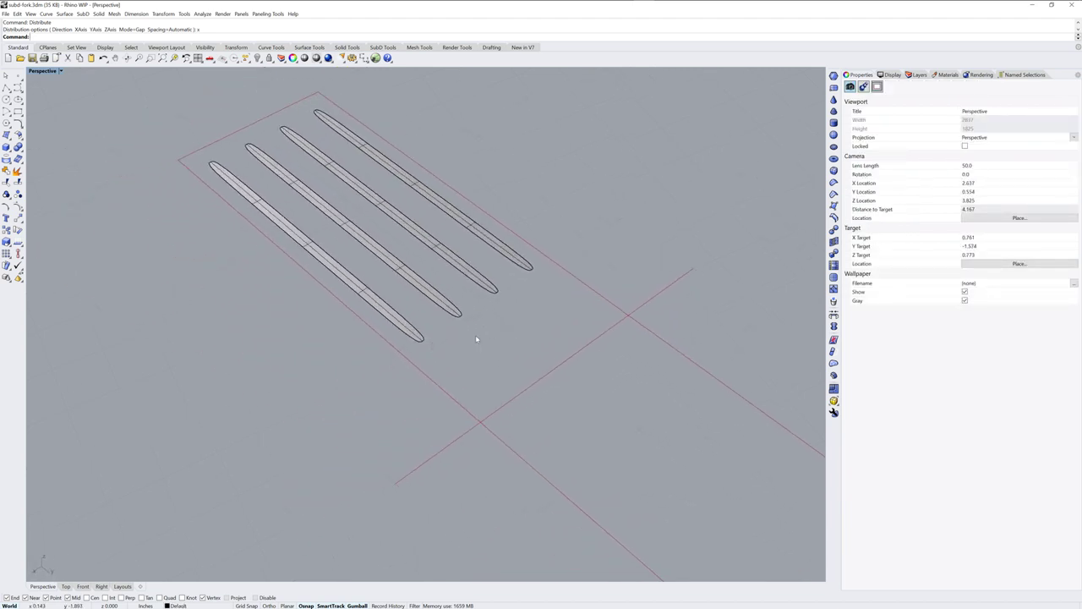
scroll(429, 317, "up", 3)
scroll(429, 318, "up", 2)
left_click(401, 328)
left_click(469, 281)
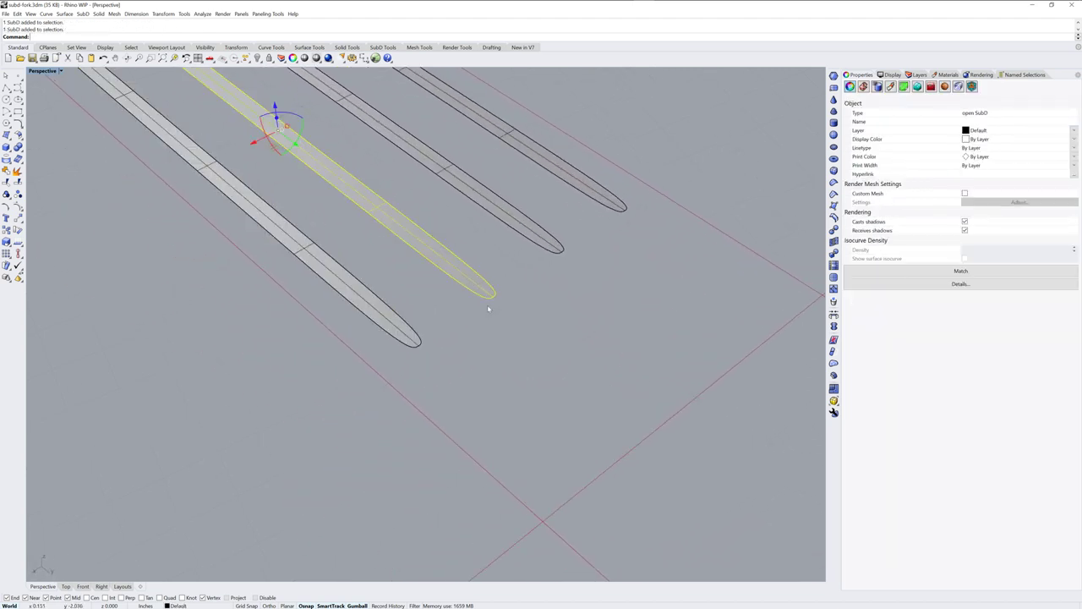
left_click(485, 311)
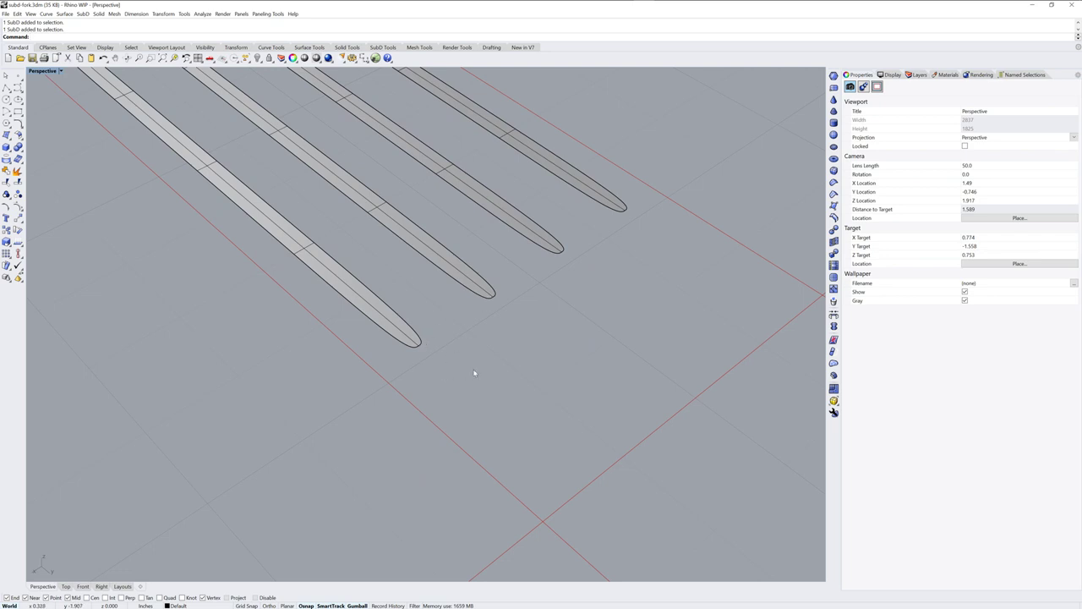
left_click(834, 314)
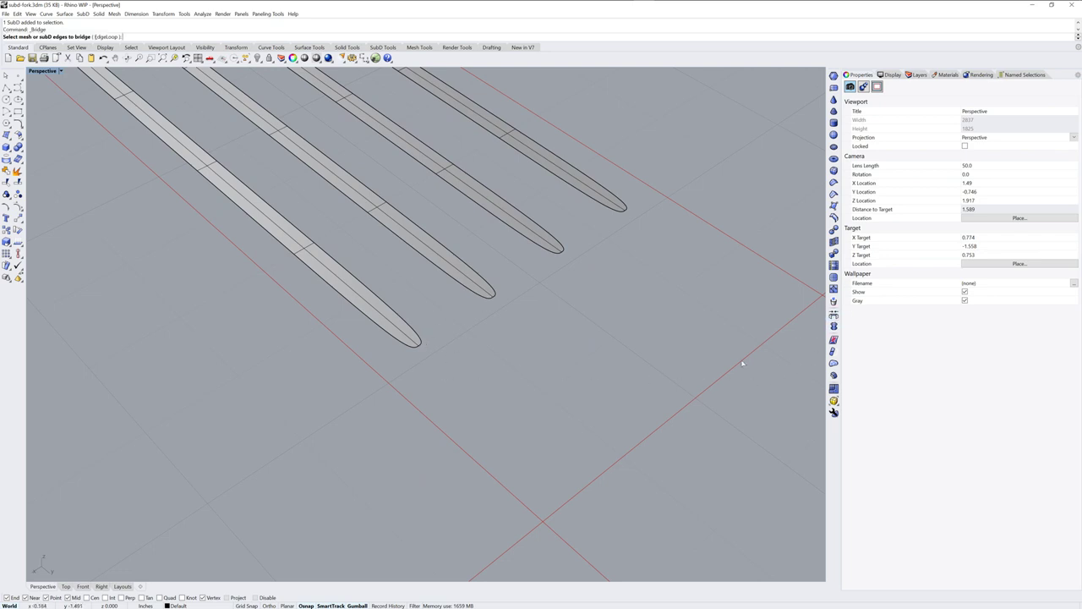
left_click(418, 335)
left_click(475, 295)
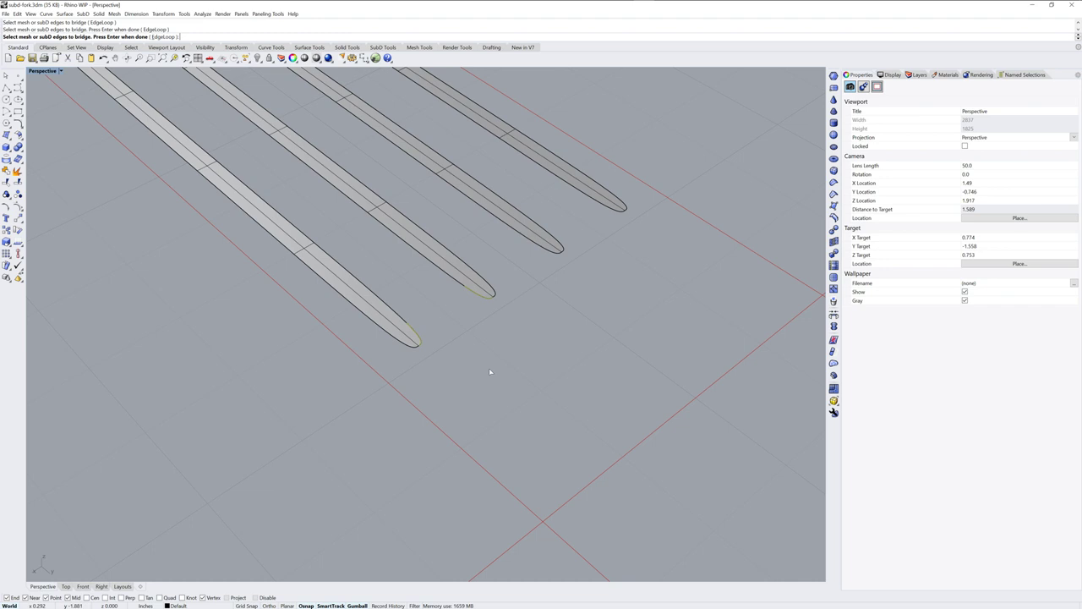
key("Return")
key("Return")
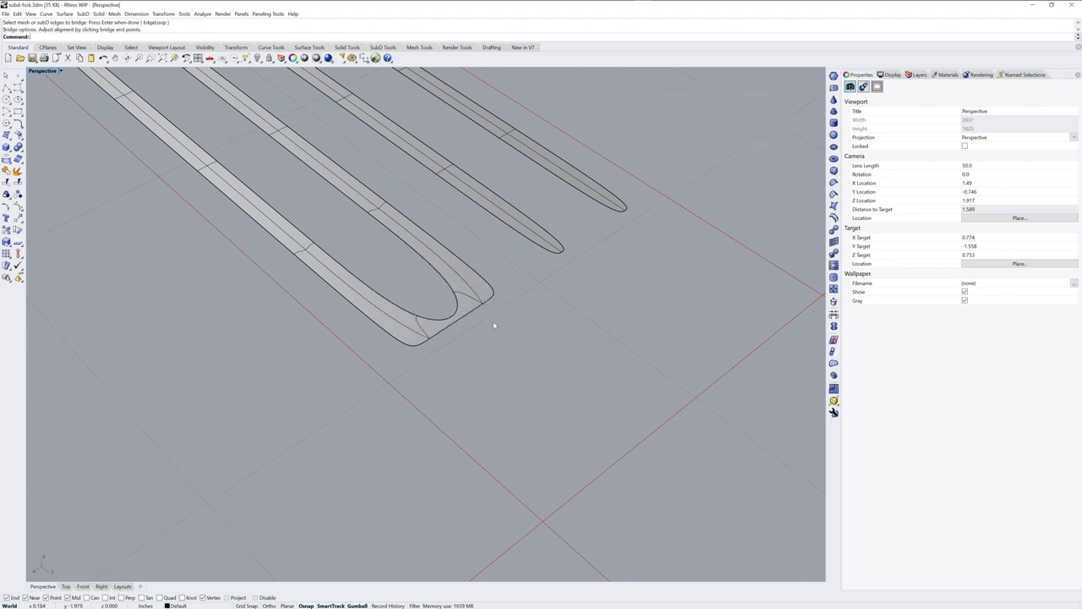
Step: Bridge the facing end edges of the second and third tines at the handle side
left_click(492, 280)
left_click(545, 248)
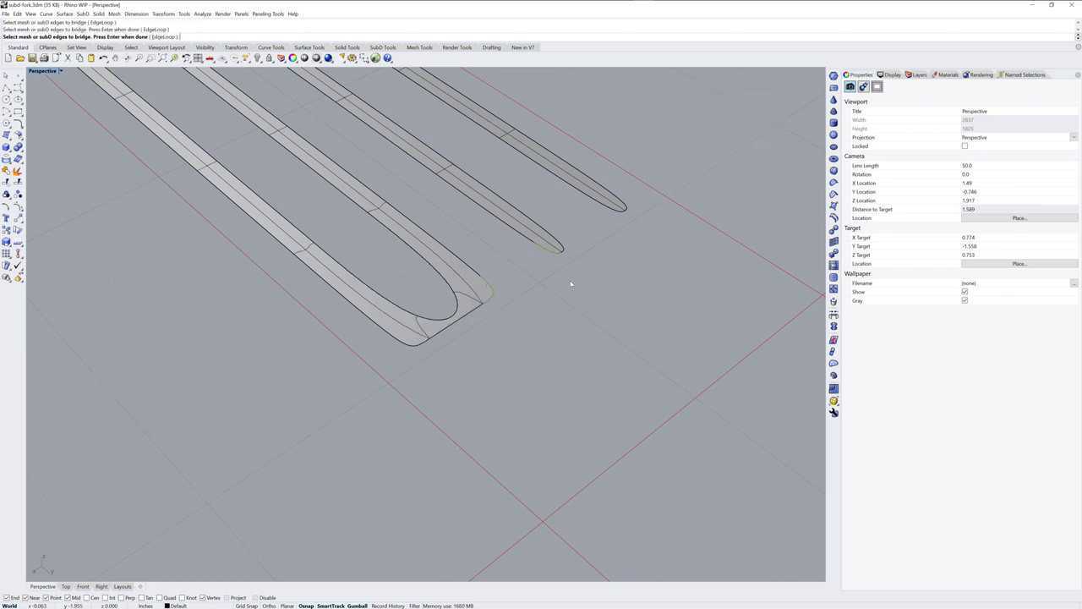
key("Return")
key("Return")
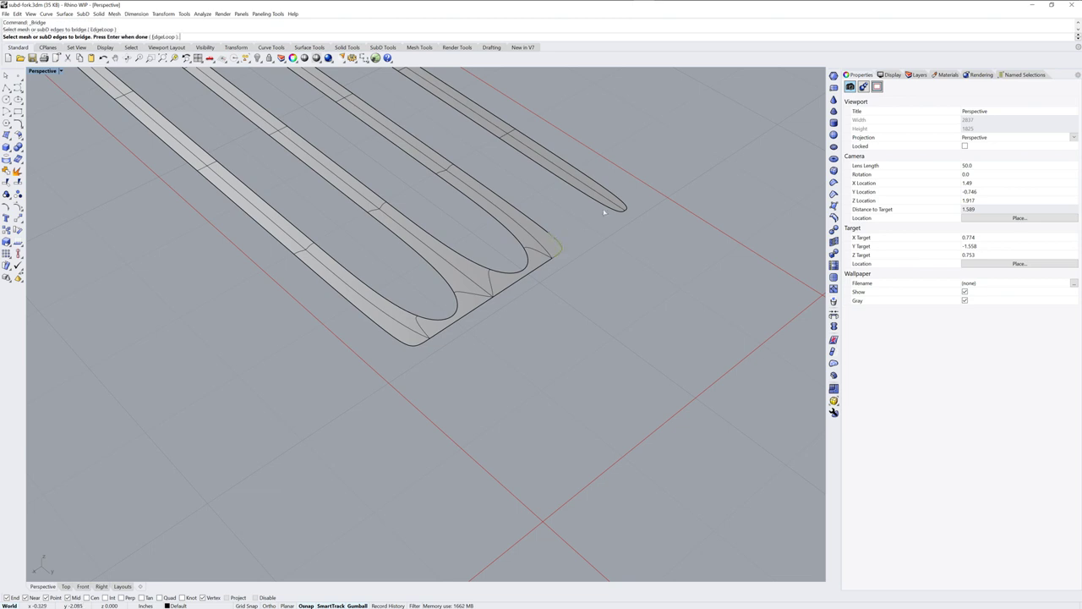
Step: Bridge the facing end edges of the third and fourth tines with 1 segment and Join on, adjusting the bridge's end point alignment
left_click(610, 210)
key("Return")
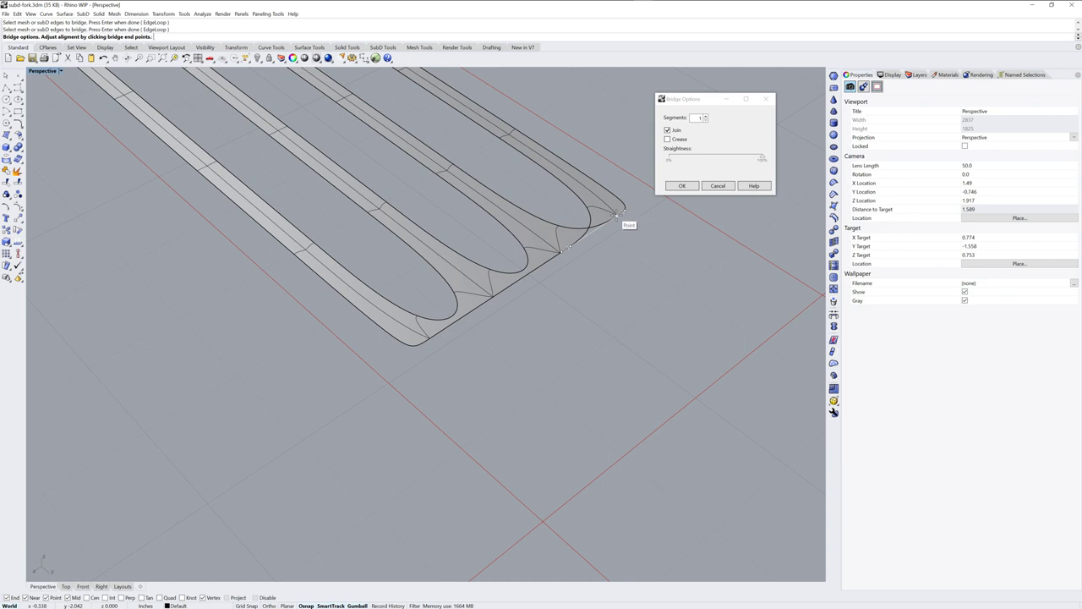
left_click(617, 214)
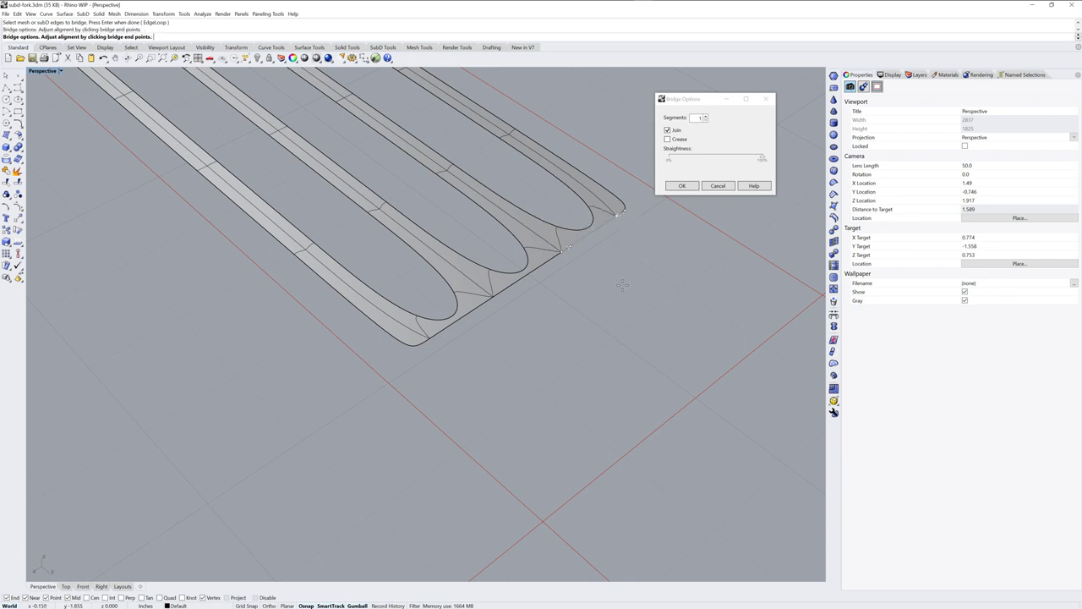
key("Return")
Step: Extrude the joined tines' handle-side end edges, including both outer corner edges, along the Y direction almost to the crossing guide line
scroll(521, 308, "down", 8)
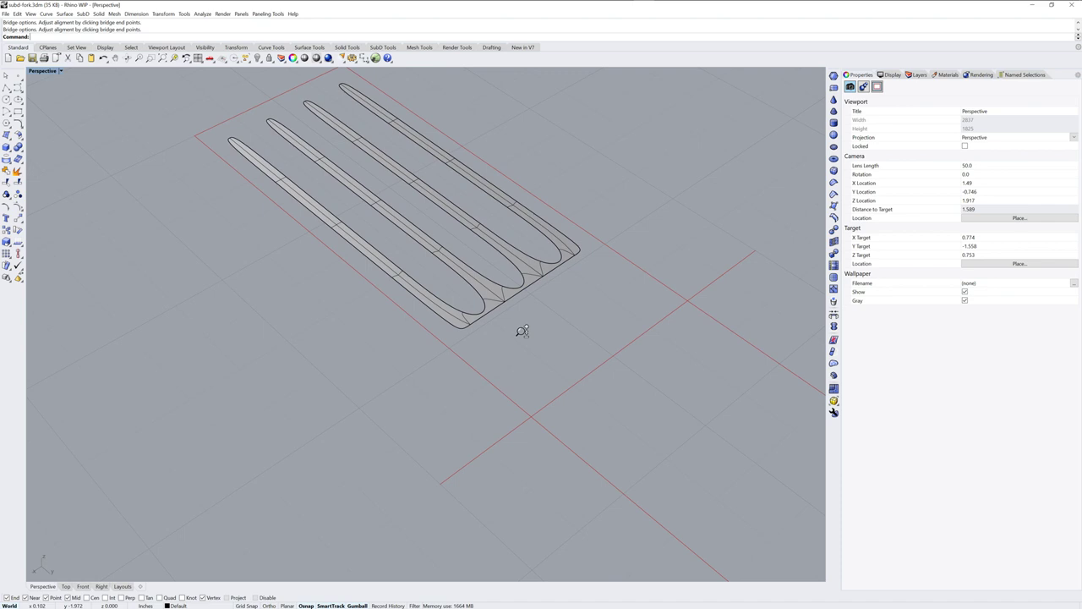
right_click_drag(519, 330, 494, 386)
left_click(506, 390)
left_click(530, 407)
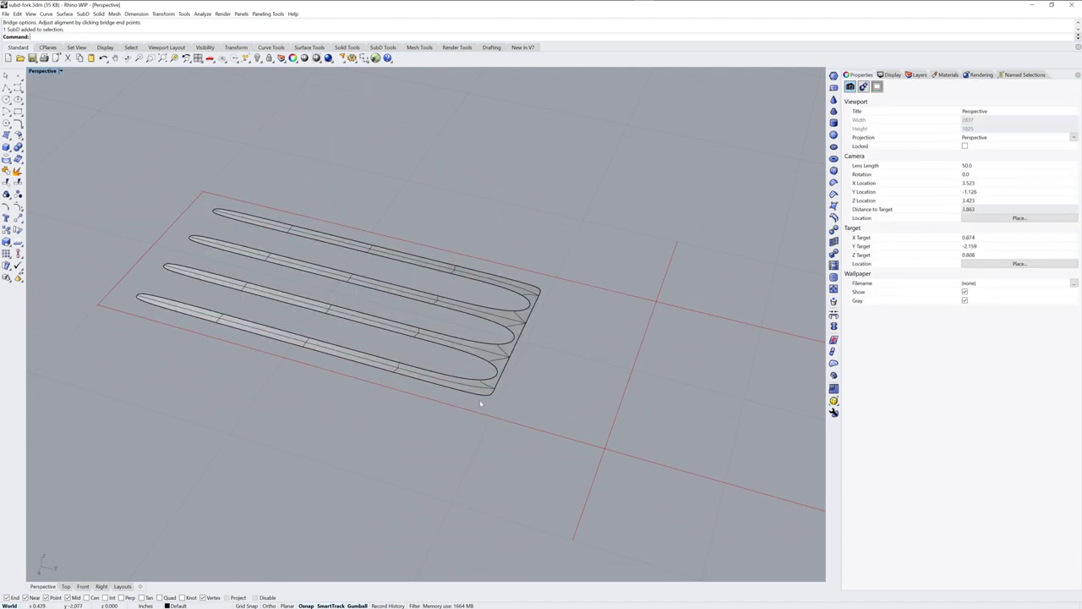
scroll(479, 397, "up", 5)
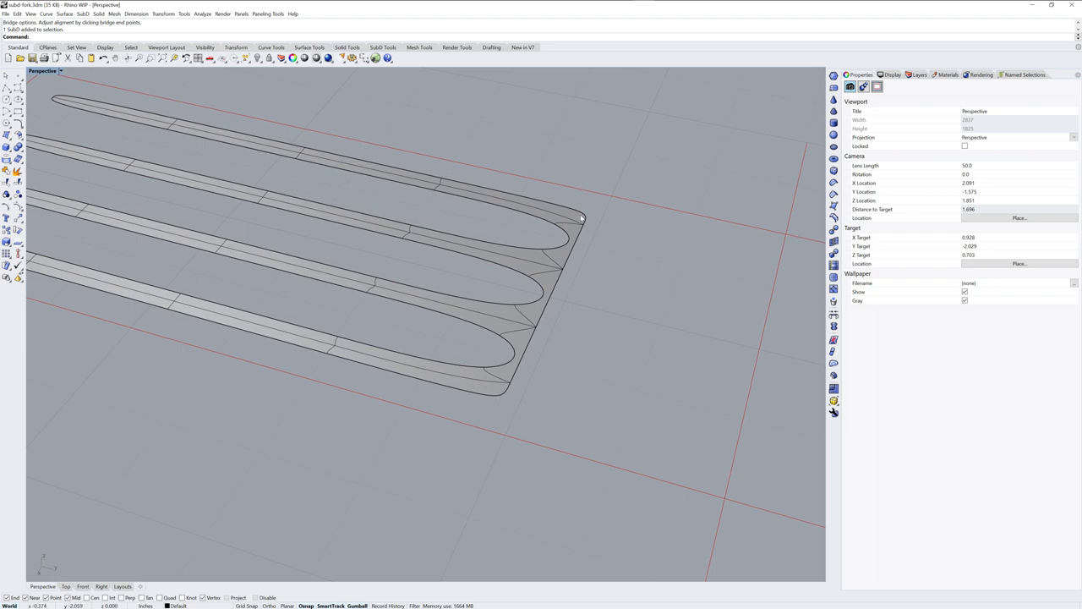
left_click(497, 398, "ctrl+shift")
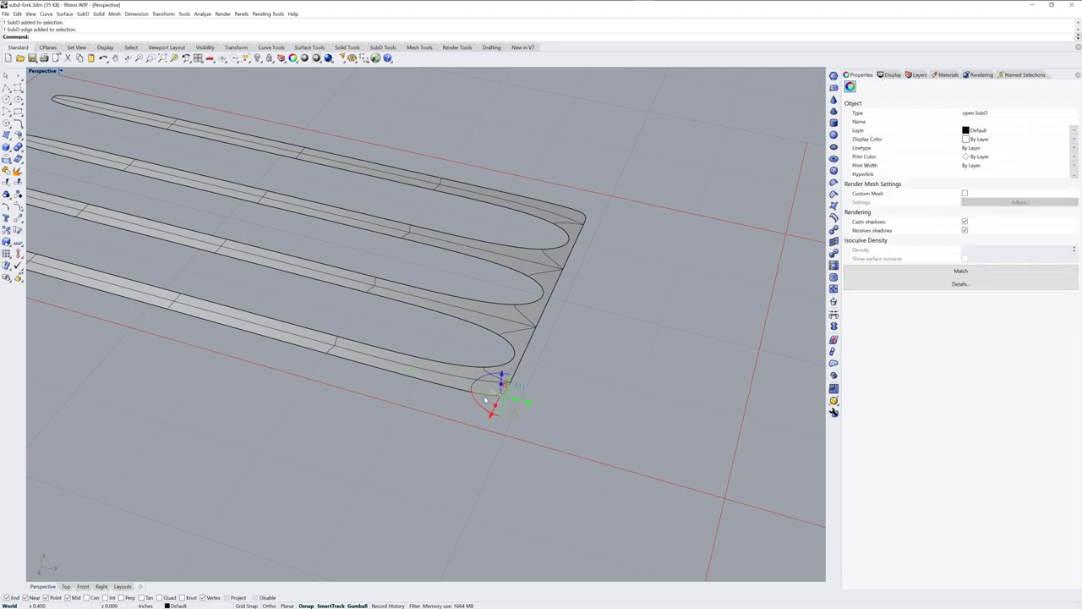
left_click(586, 218, "ctrl+shift")
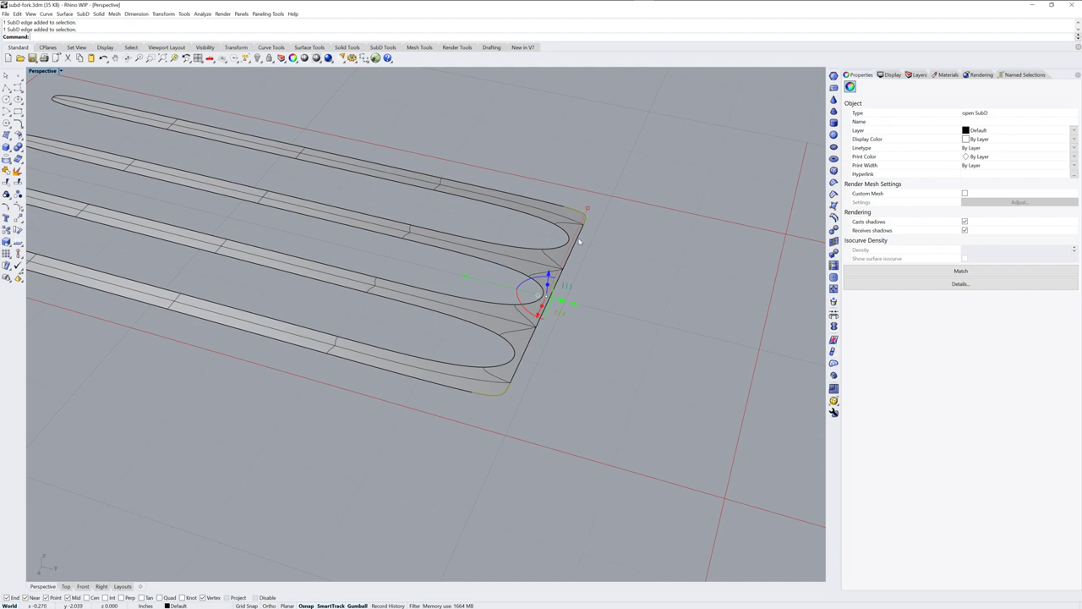
double_click(578, 244, "ctrl+shift")
right_click_drag(562, 336, 551, 365)
scroll(584, 347, "down", 2)
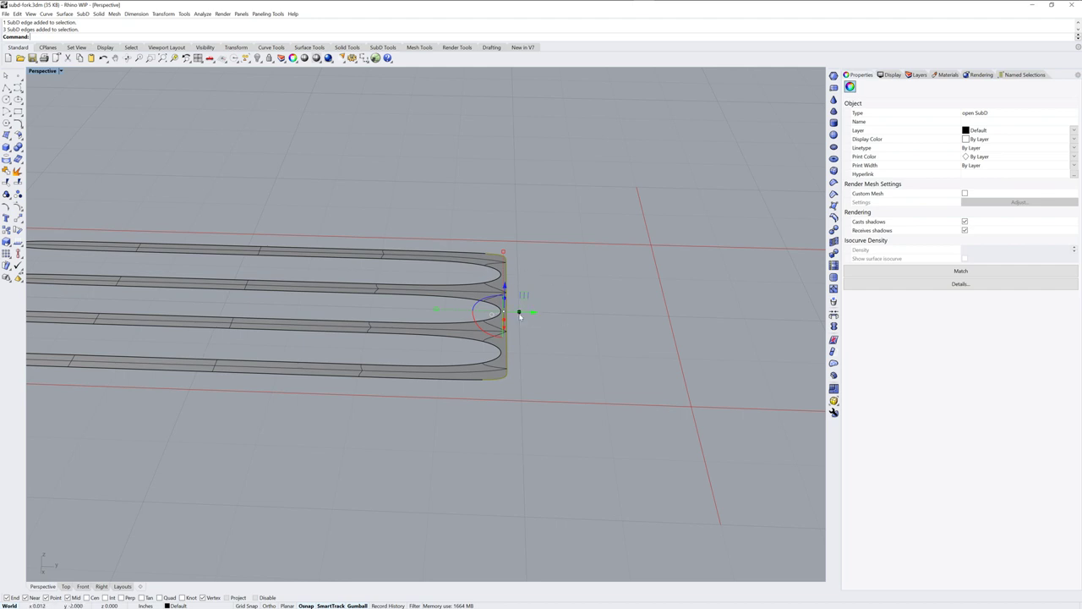
left_click_drag(519, 314, 683, 317)
right_click_drag(737, 319, 618, 296)
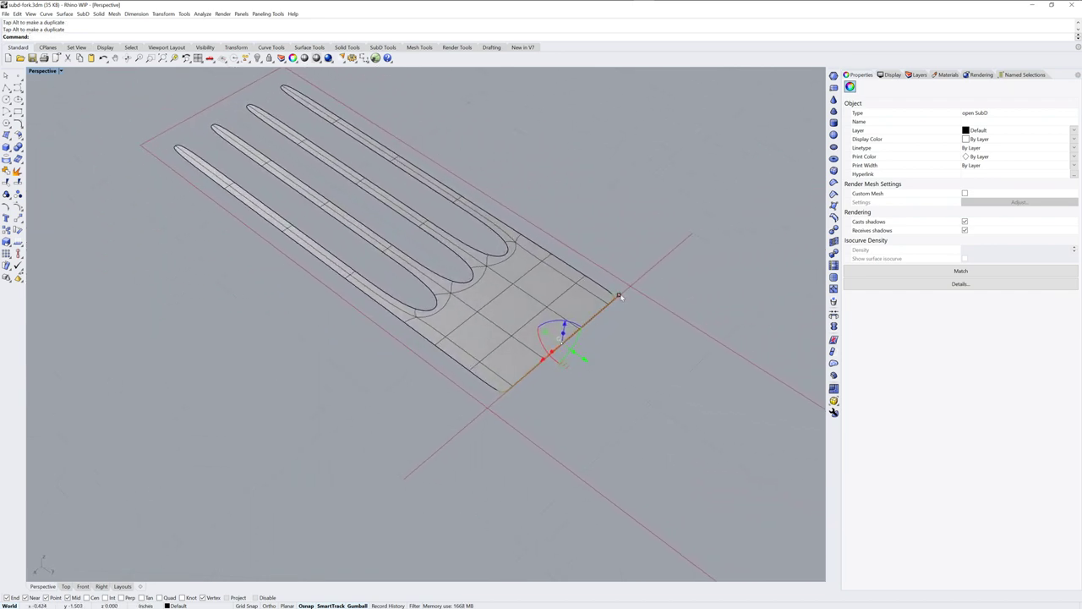
Step: Narrow the fork head's end edges by scaling them across the width, and extrude them along Y just past the crossing guide line
left_click_drag(615, 299, 591, 319)
mouse_move(594, 338)
right_mouse_down()
mouse_move(615, 352)
mouse_move(609, 345)
right_mouse_up()
left_click_drag(583, 344, 644, 349)
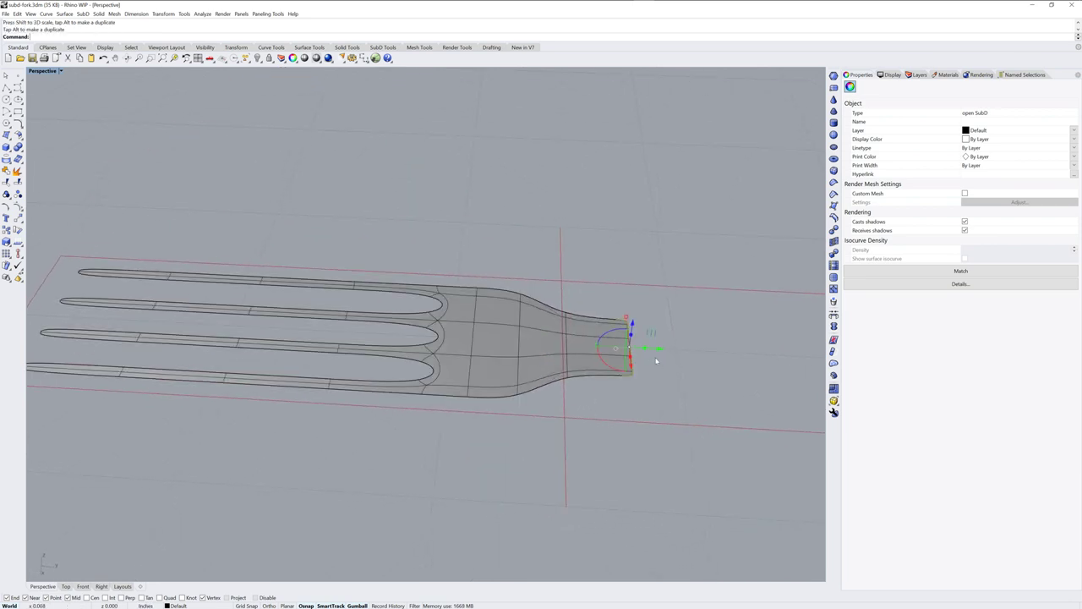
Step: Extrude the neck's end edges along Y in successive segments to form the handle up to the far end of the guide rectangle
scroll(661, 370, "down", 8)
right_click_drag(689, 403, 470, 387, "shift")
scroll(459, 375, "down", 3)
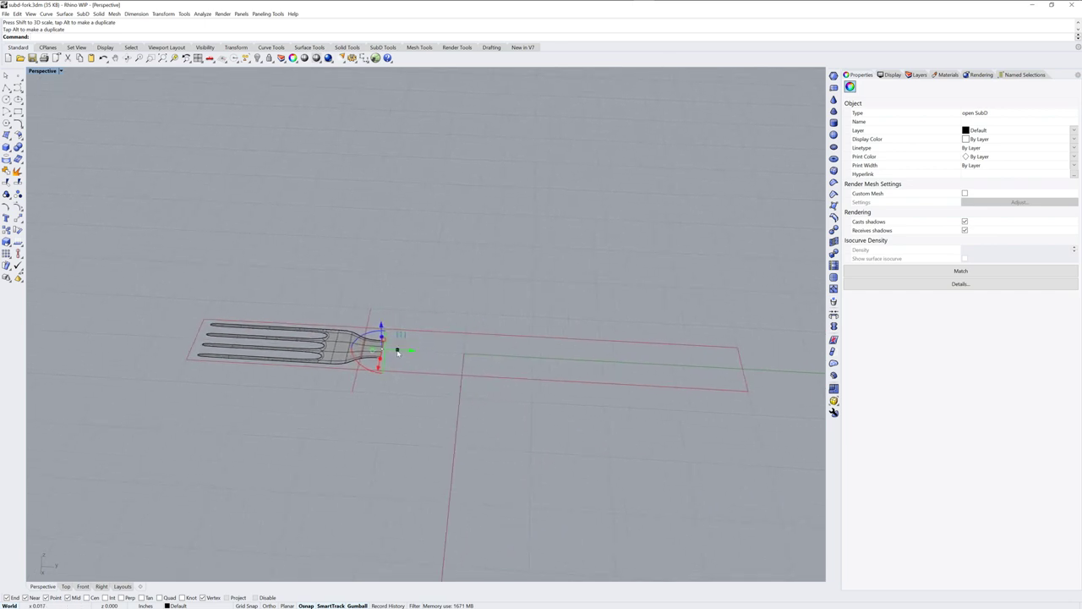
left_click_drag(398, 351, 757, 375)
left_click(732, 422)
right_click_drag(606, 405, 525, 258)
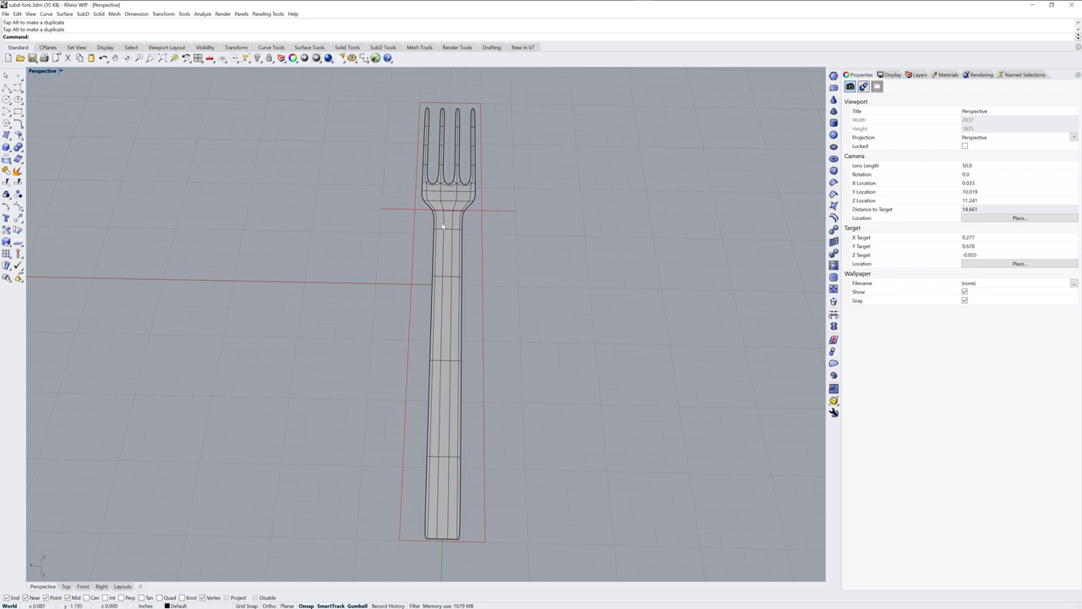
Step: Taper the tines and head inward toward the tips, with the axis from the neck edge's midpoint to beyond the tine tips
right_click_drag(442, 225, 481, 234, "shift")
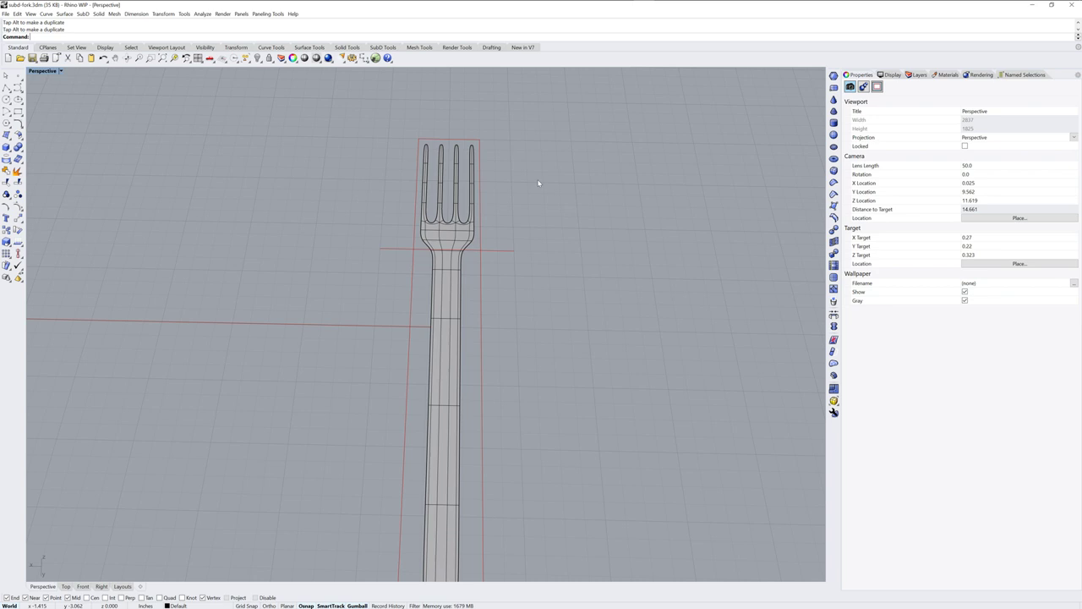
left_click_drag(387, 116, 521, 262, "ctrl+shift")
scroll(482, 254, "up", 6)
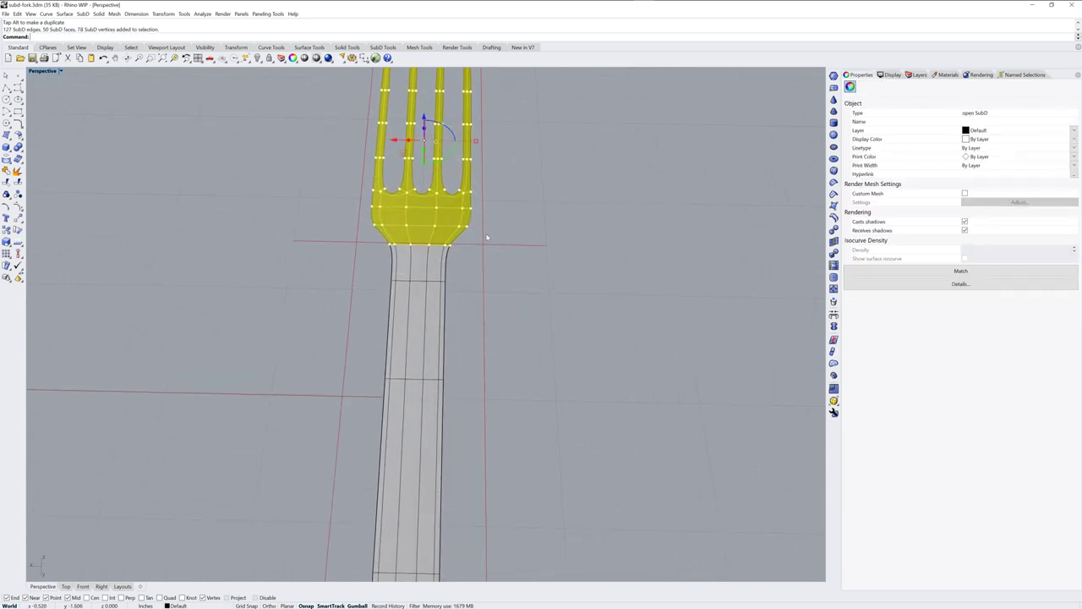
right_click_drag(499, 255, 523, 315, "shift")
scroll(517, 323, "up", 2)
type("taper")
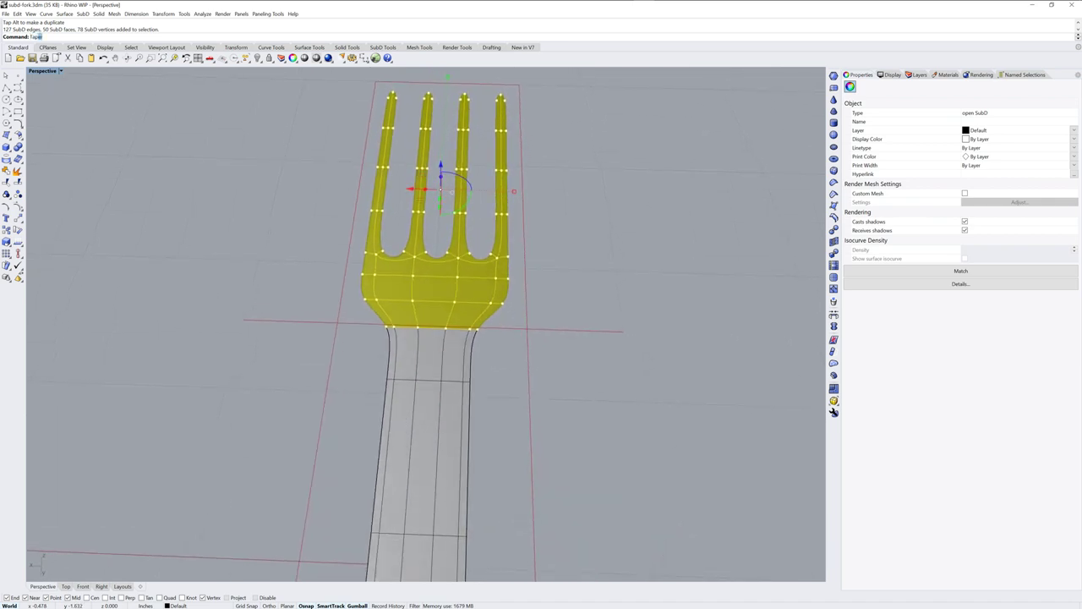
key("Return")
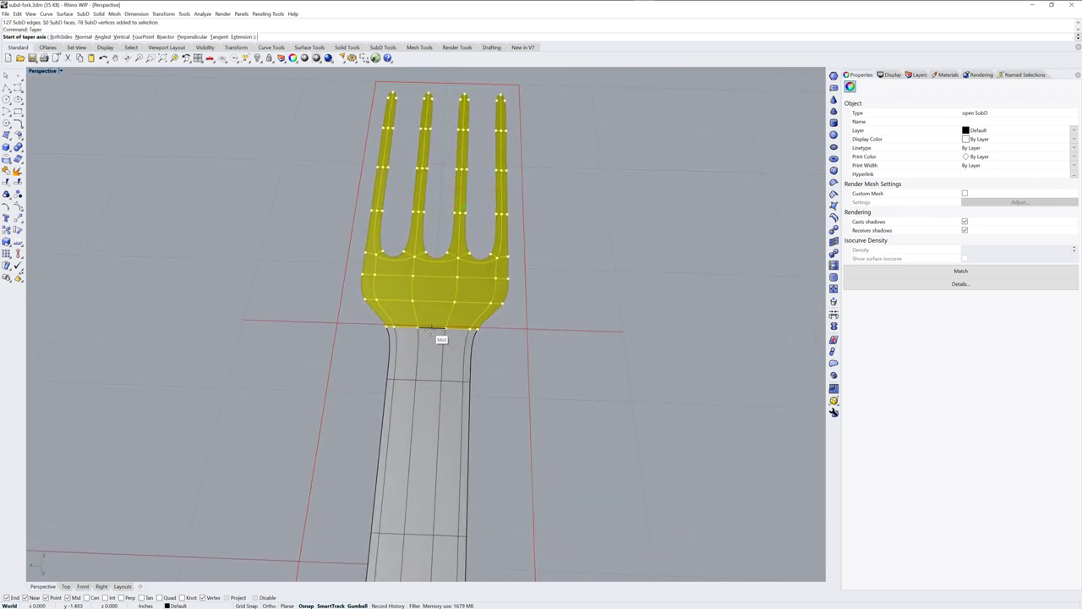
left_click(432, 327)
left_click(448, 78)
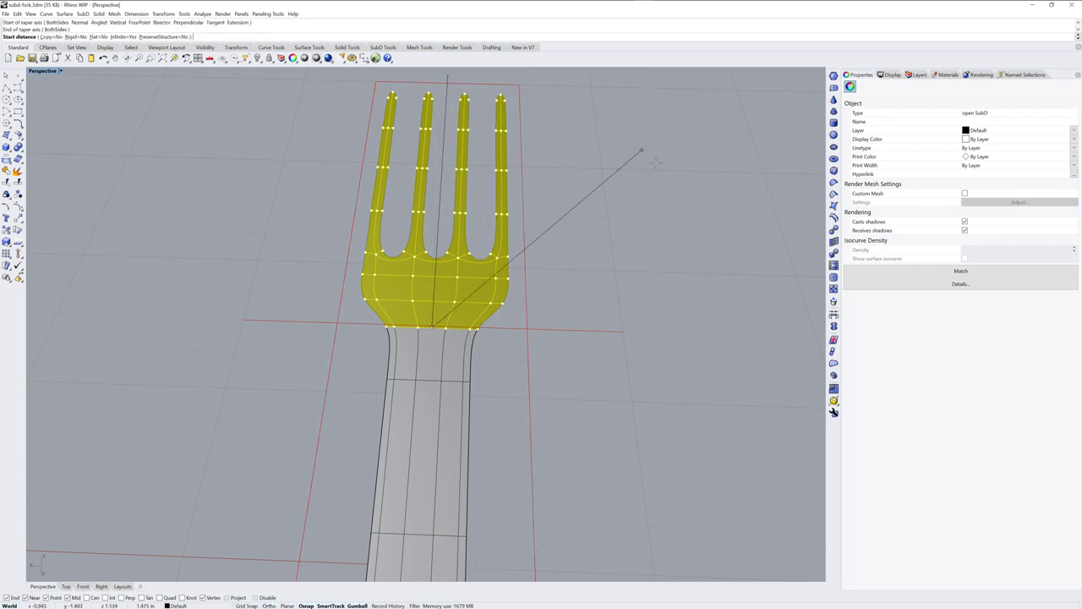
left_click(762, 338)
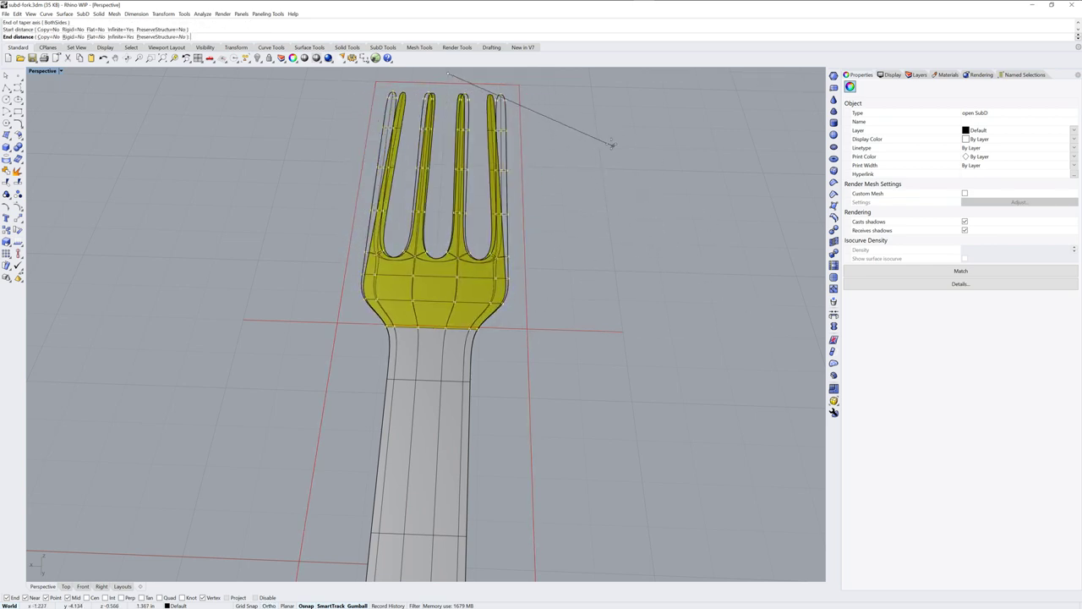
left_click(598, 133)
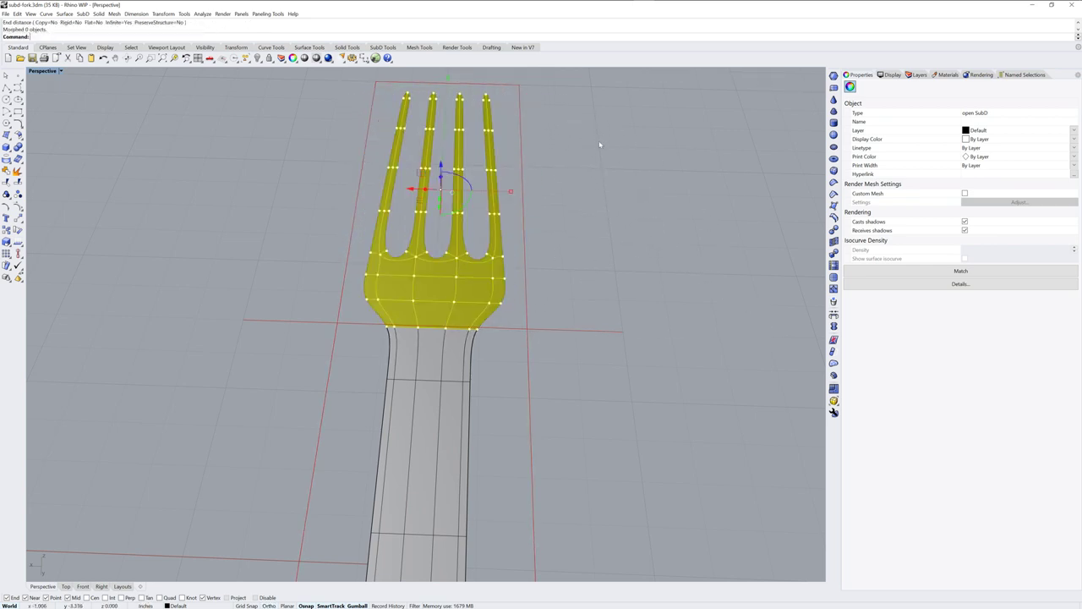
left_click(649, 287)
Step: Select the crosswise edge loop at the handle side of the fork head's widest part, and clear the selection
right_click_drag(515, 326, 521, 369, "shift")
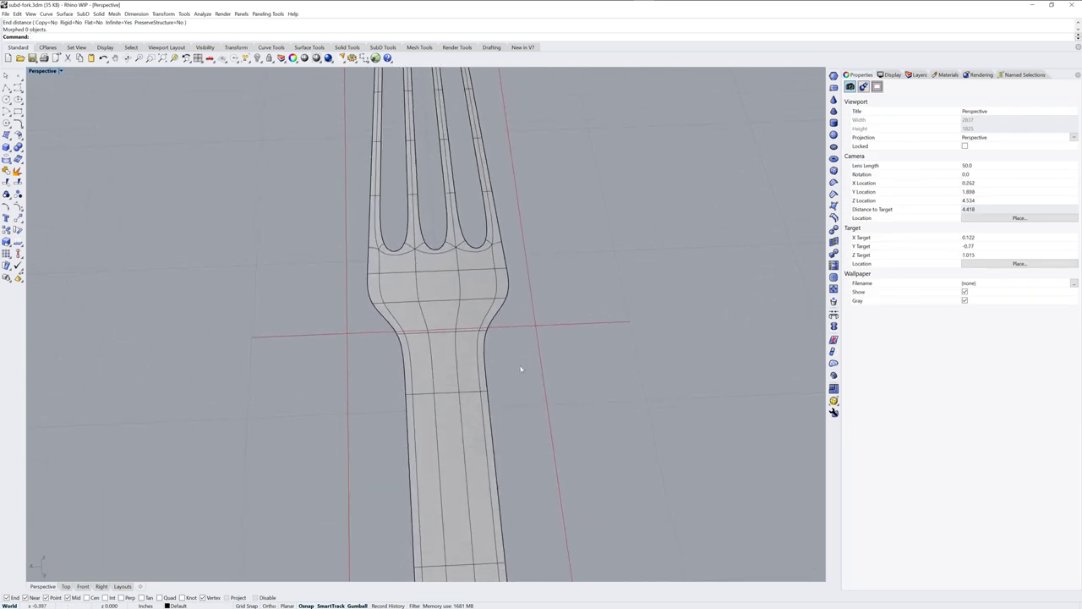
scroll(402, 318, "up", 5)
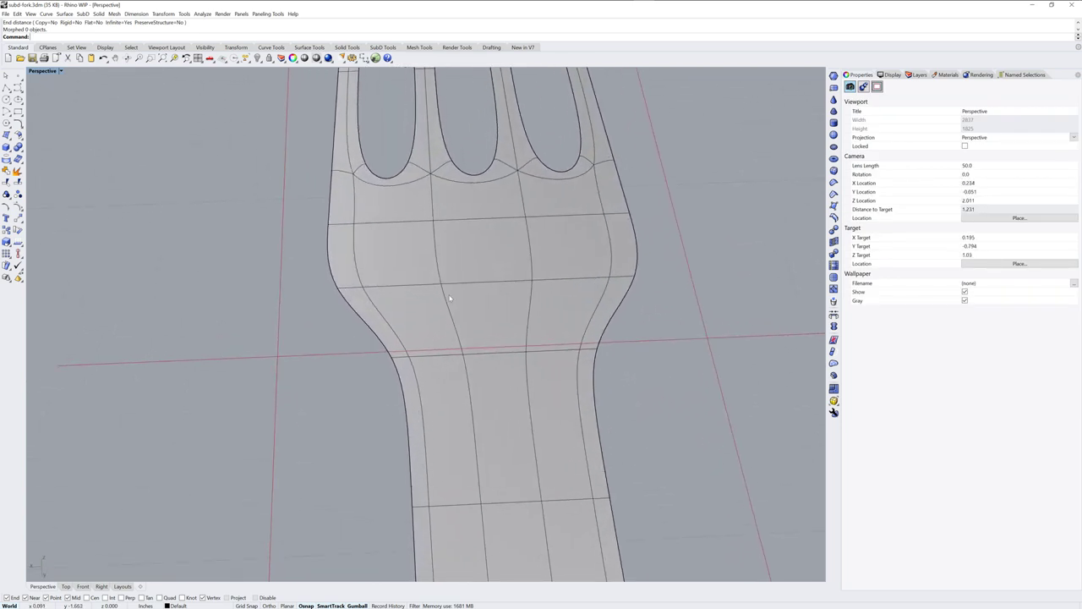
double_click(411, 289, "ctrl+shift")
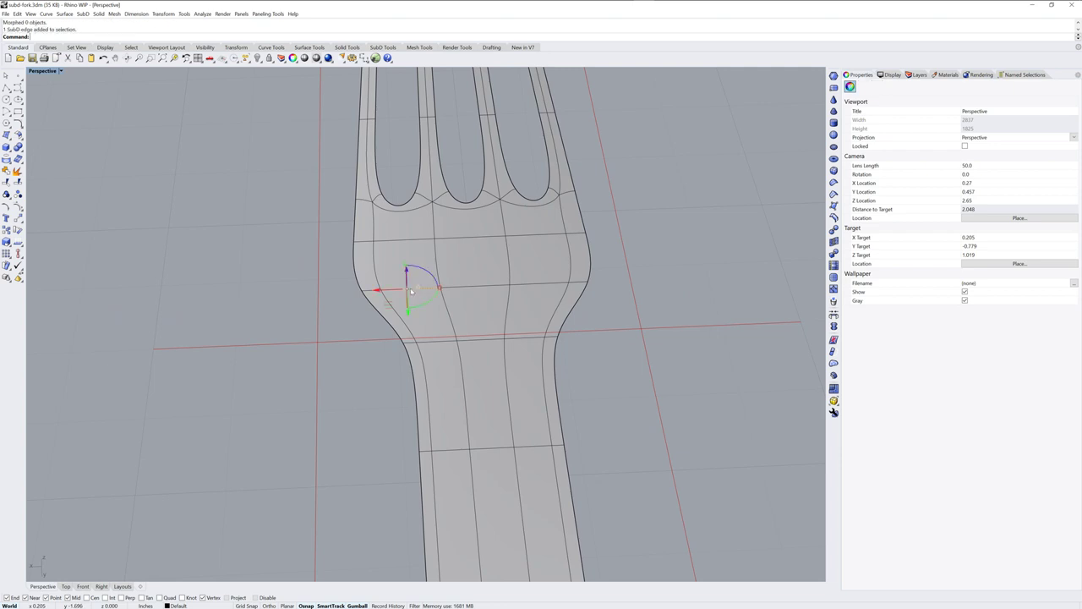
key("Escape")
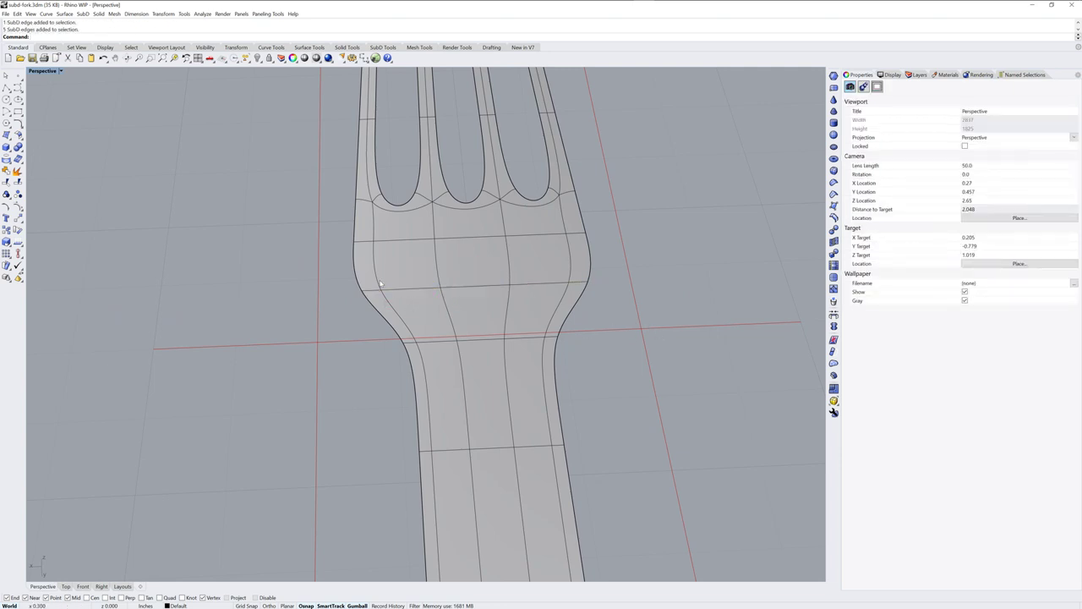
Step: Select the crosswise loop of faces at the fork head's widest part, and clear the selection
left_click(366, 277, "ctrl+shift")
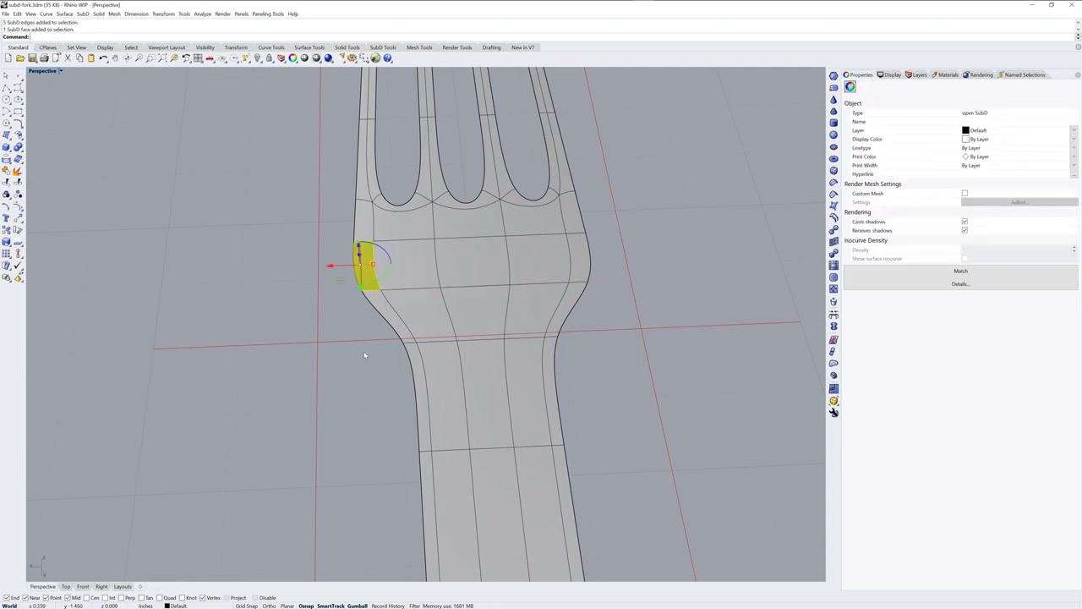
double_click(400, 271, "ctrl+shift")
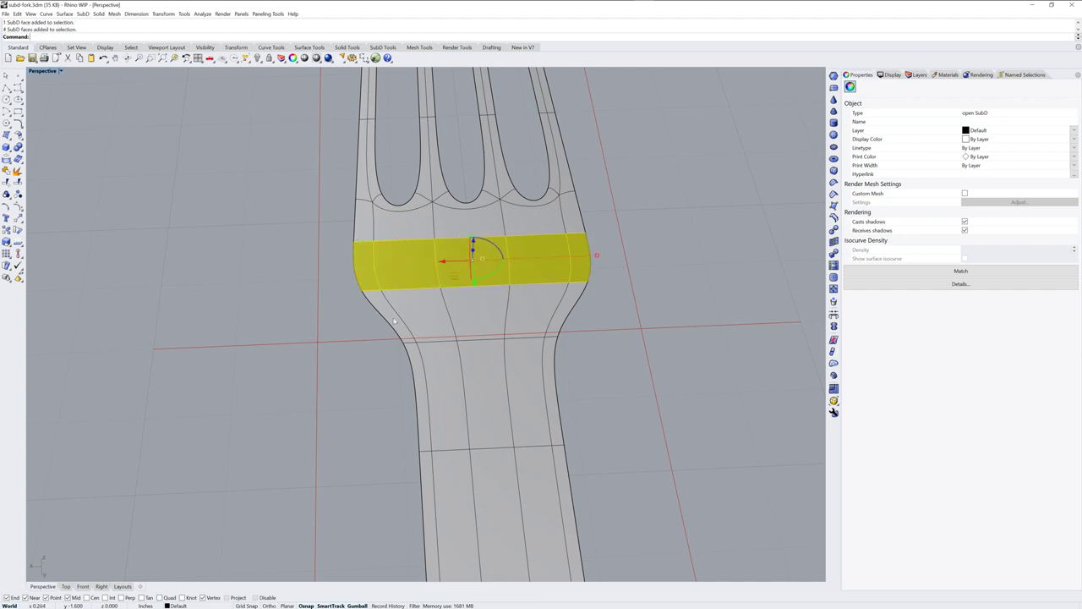
left_click(605, 306)
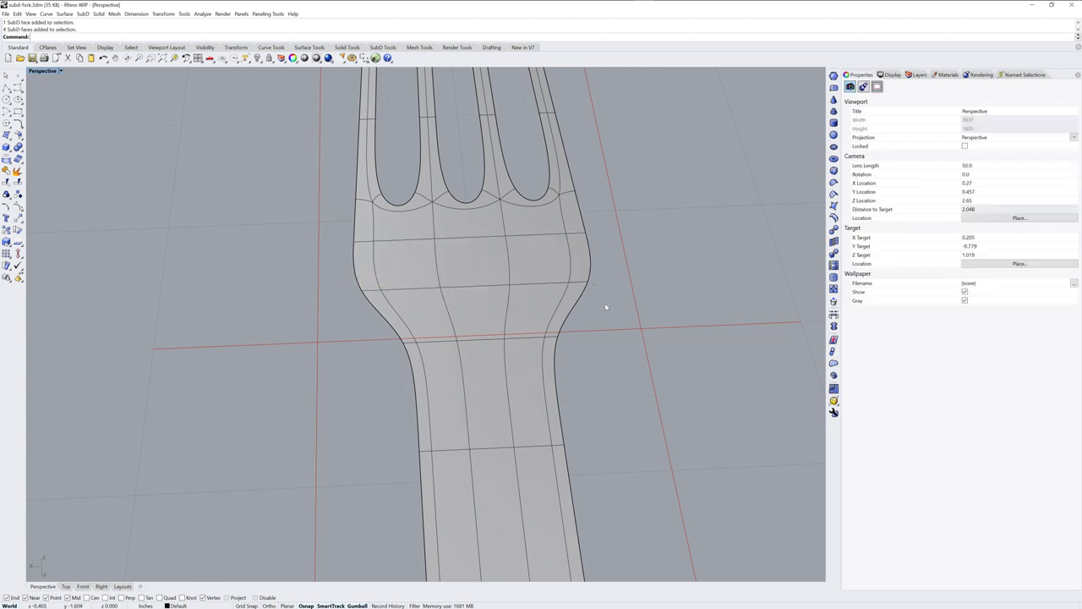
Step: Select the ring of lengthwise edges across the fork head's widest part, and clear the selection
left_click(356, 279, "ctrl+shift")
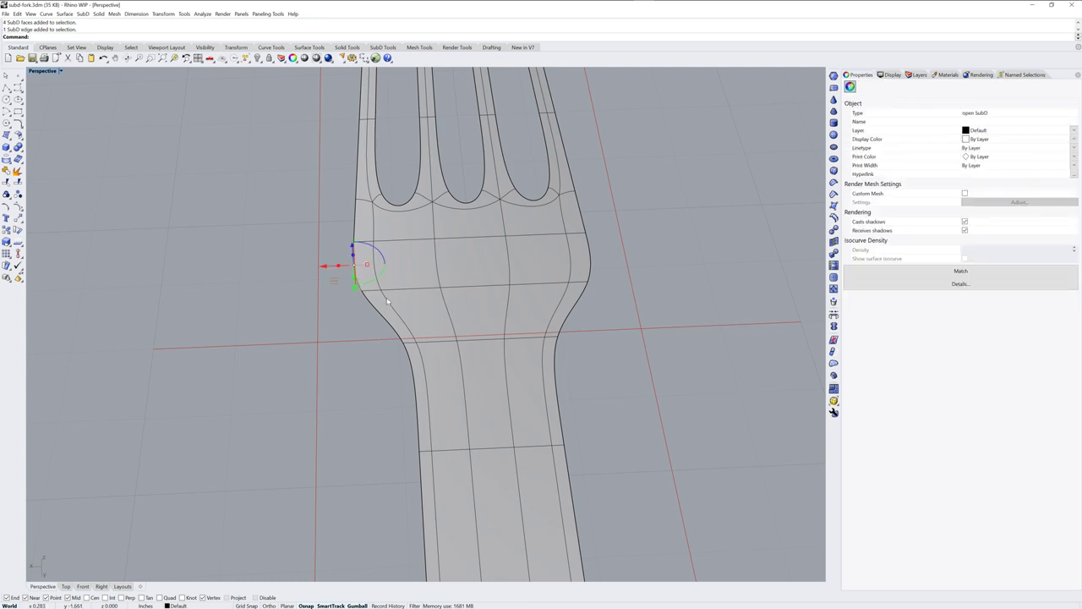
double_click(379, 287, "ctrl+shift")
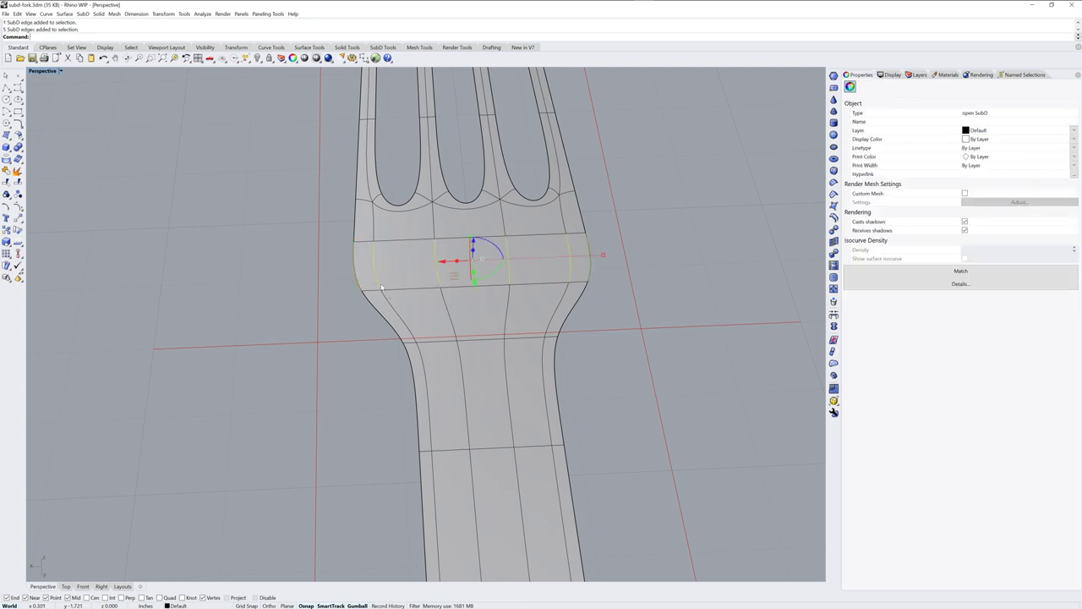
left_click(599, 310)
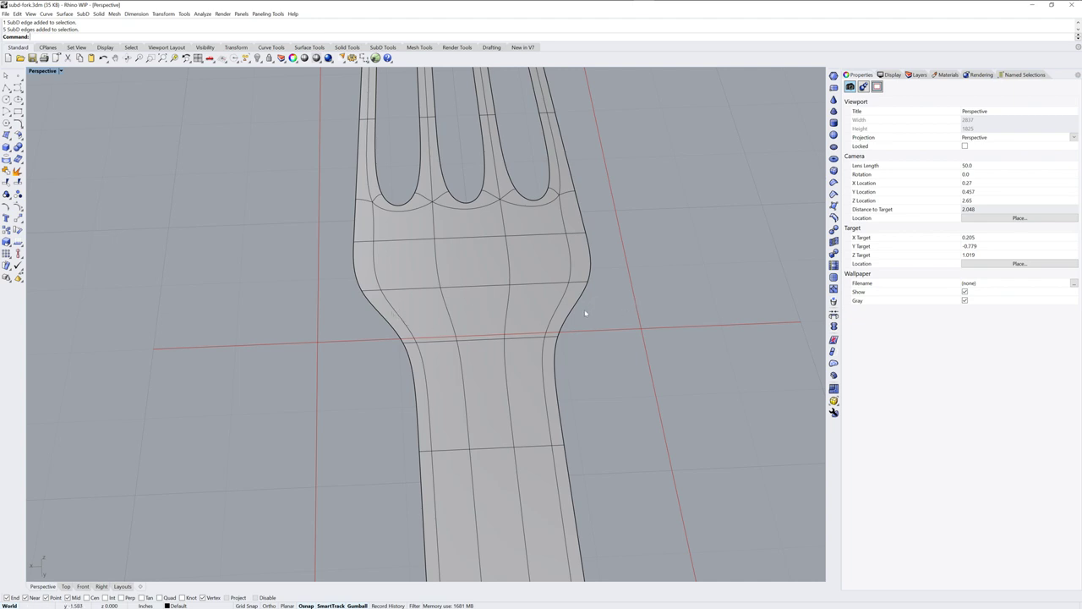
Step: Scale the crosswise edge loop just before the neck narrower across the width to smooth the head's transition
scroll(385, 336, "down", 6)
right_click_drag(384, 337, 381, 364)
double_click(383, 311, "ctrl+shift")
right_click_drag(383, 315, 404, 351)
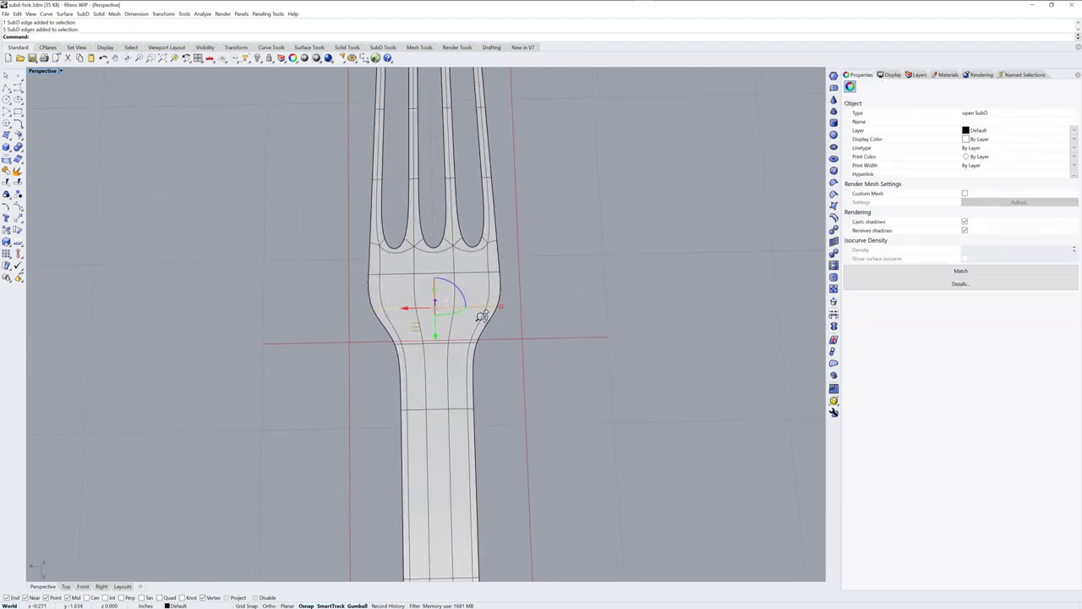
scroll(507, 305, "up", 3)
left_click_drag(520, 298, 514, 325)
key("Escape")
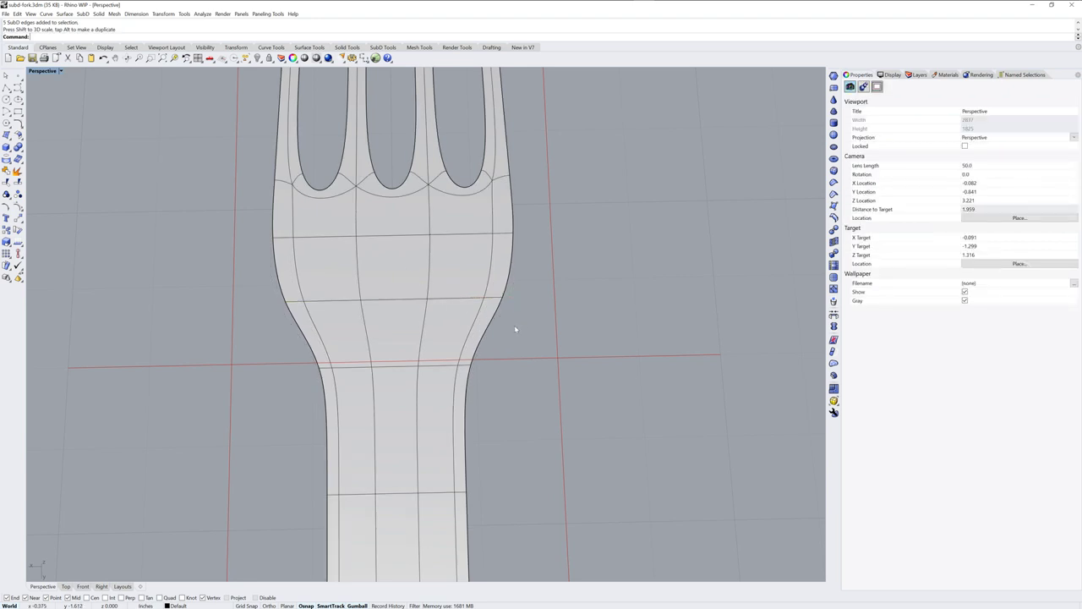
Step: Scale the first crosswise edge loop on the handle side of the crossing guide line narrower to slim the neck
scroll(442, 398, "down", 4)
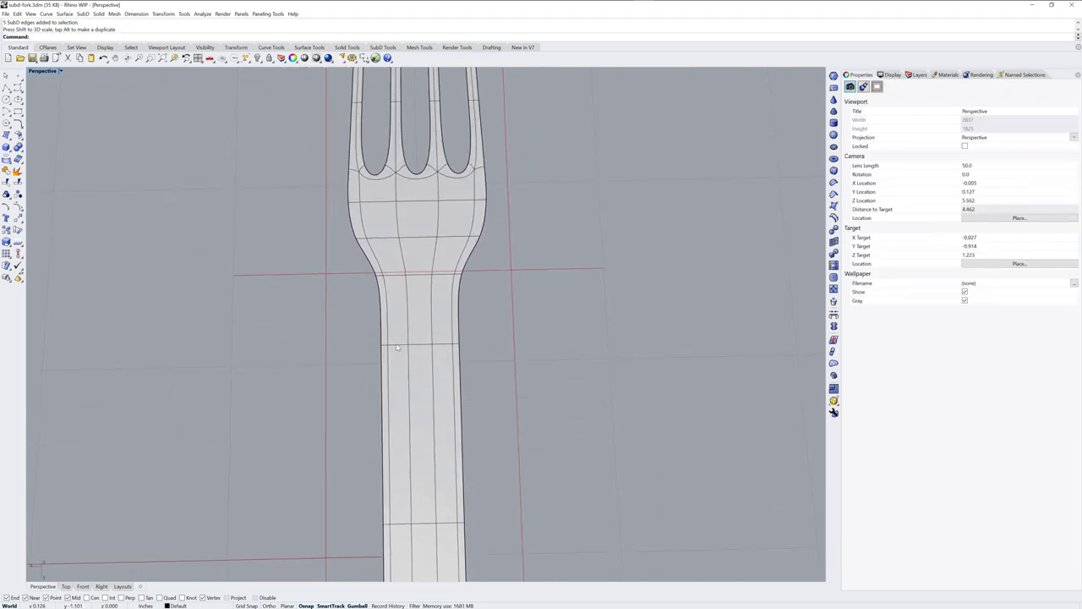
double_click(396, 346)
left_click_drag(394, 346, 440, 341)
key("Escape")
scroll(479, 362, "down", 2)
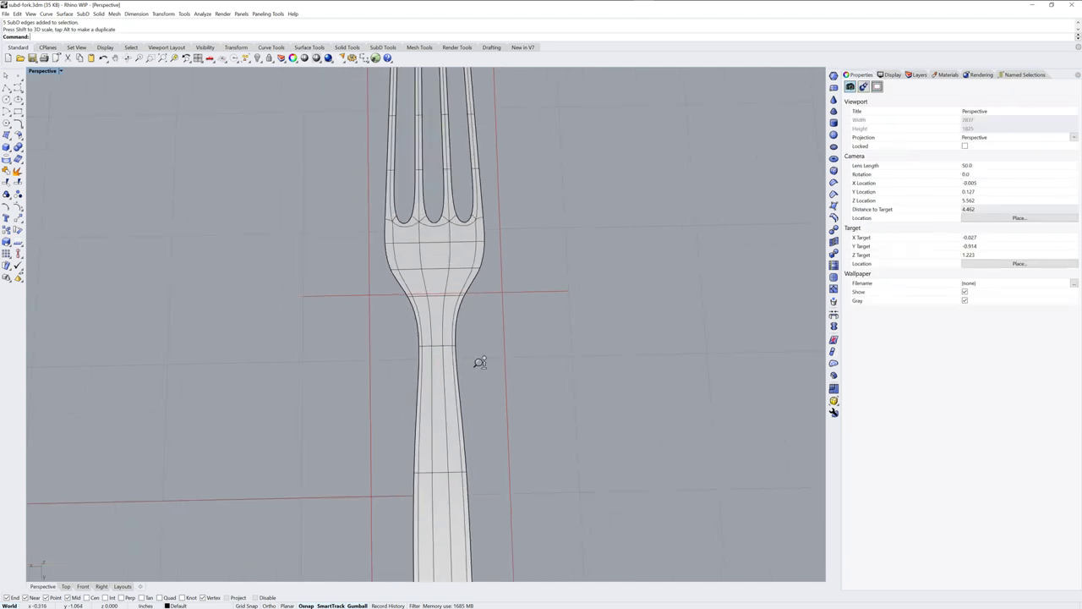
Step: Thicken the whole fork with OffsetSubD at distance 0.0625, with Solid and DeleteInput on and BothSides off
scroll(480, 362, "down", 3)
right_click_drag(553, 423, 489, 378)
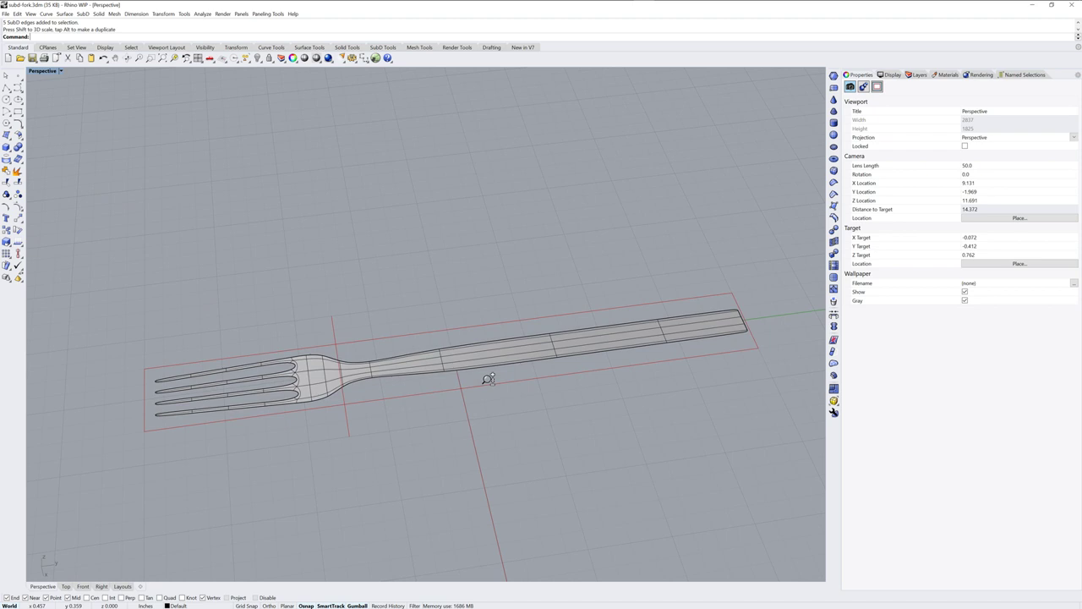
scroll(489, 379, "up", 3)
left_click(536, 362)
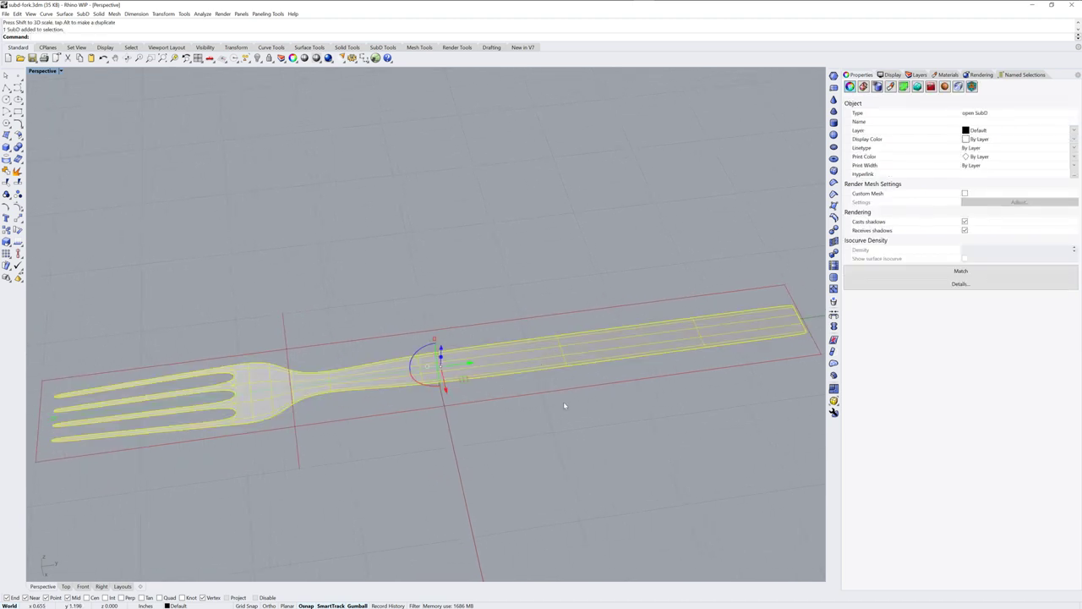
right_click_drag(557, 408, 569, 427)
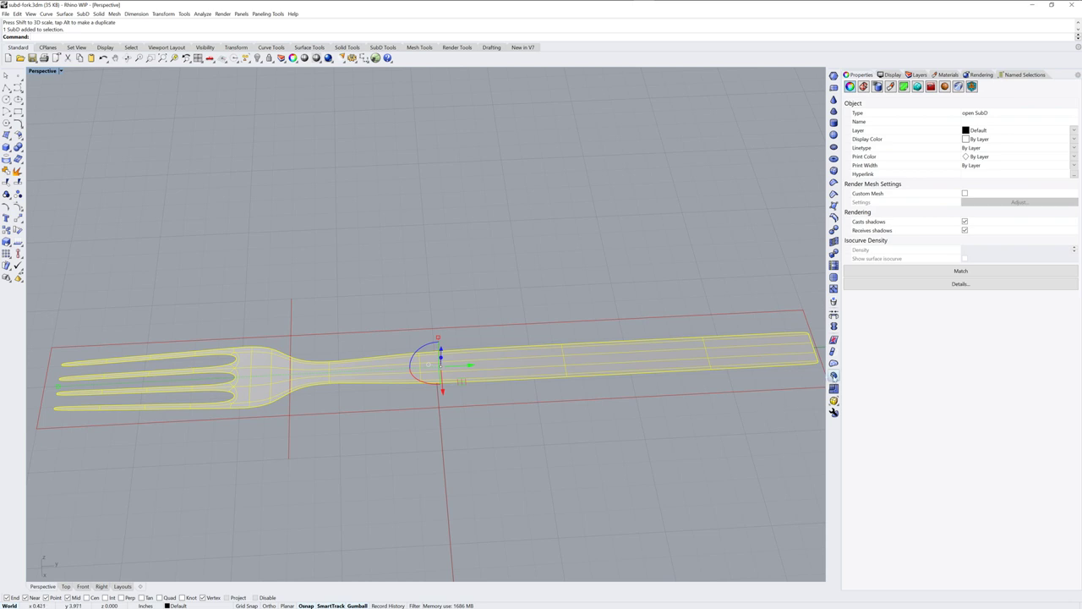
left_click(834, 376)
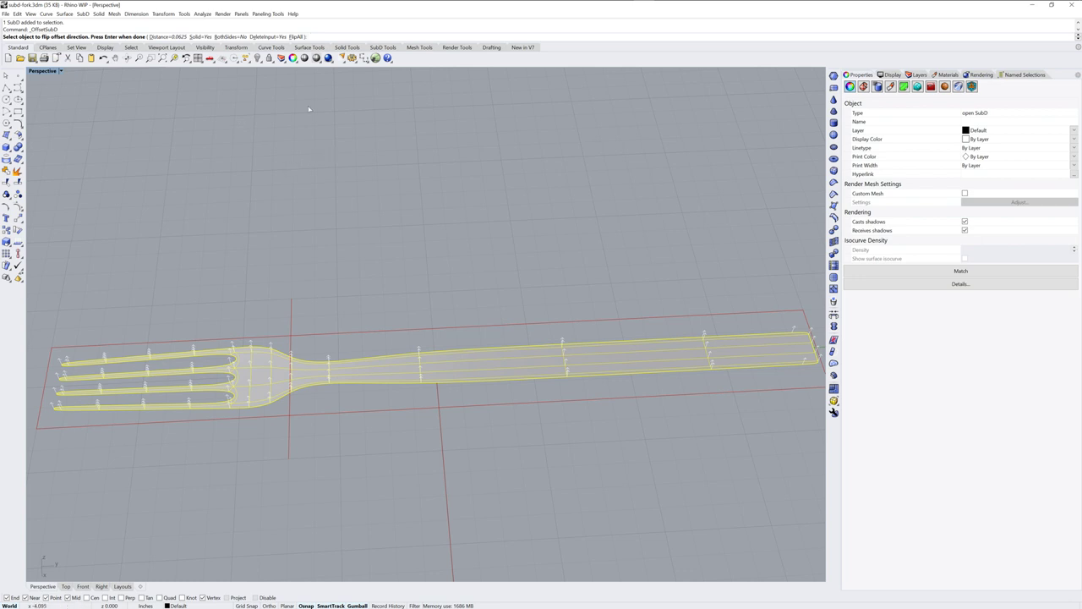
key("Return")
right_click_drag(462, 465, 519, 416)
scroll(467, 361, "up", 5)
left_click(466, 361)
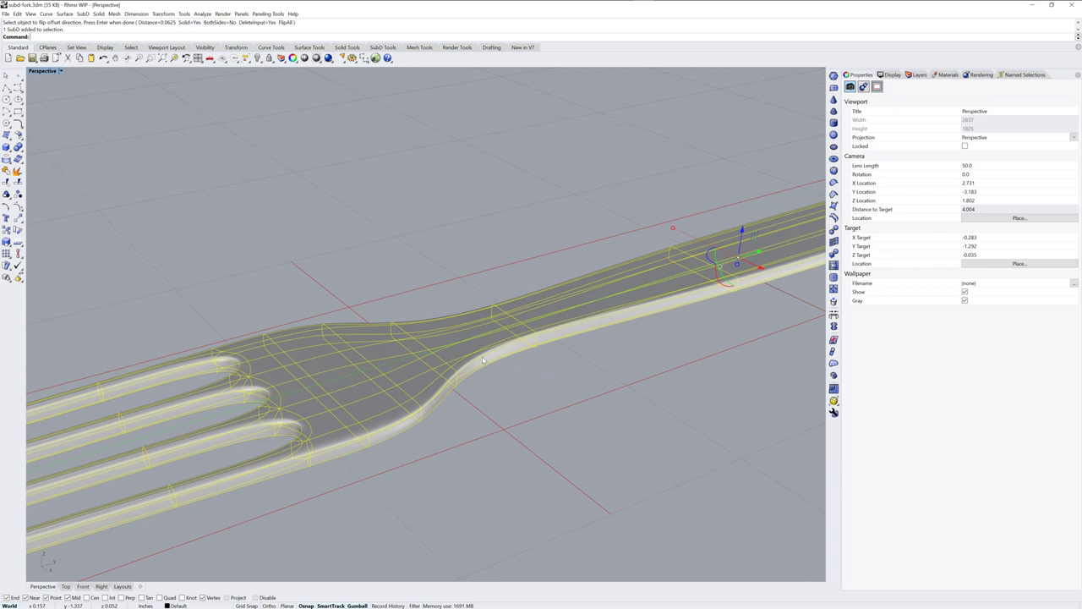
left_click(472, 369)
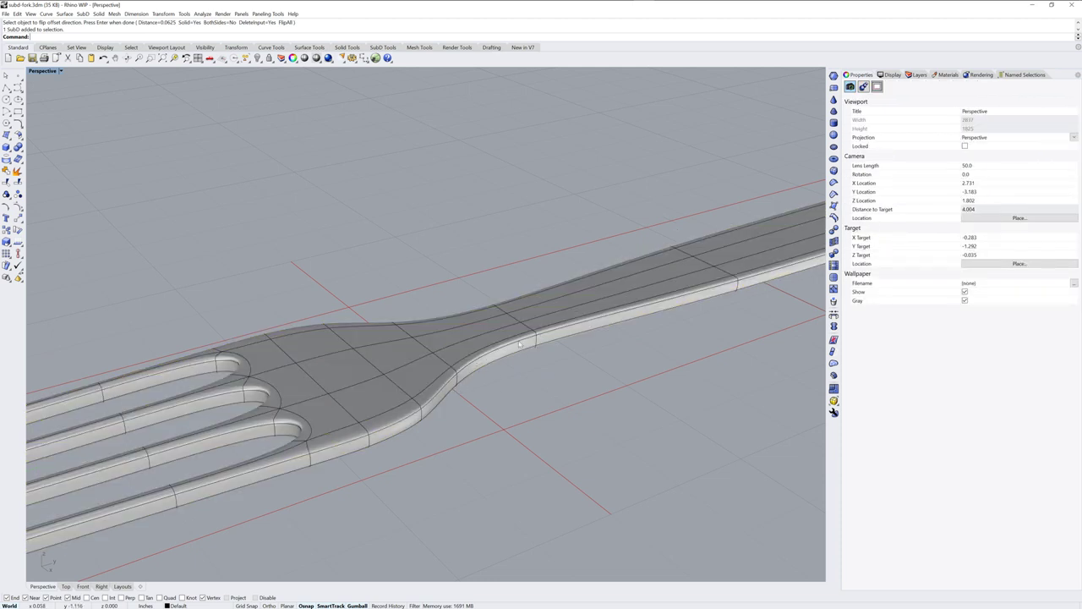
Step: Turn on the edit points of the thickened fork SubD with EditPtOn
scroll(465, 380, "down", 10)
right_click_drag(490, 381, 418, 380)
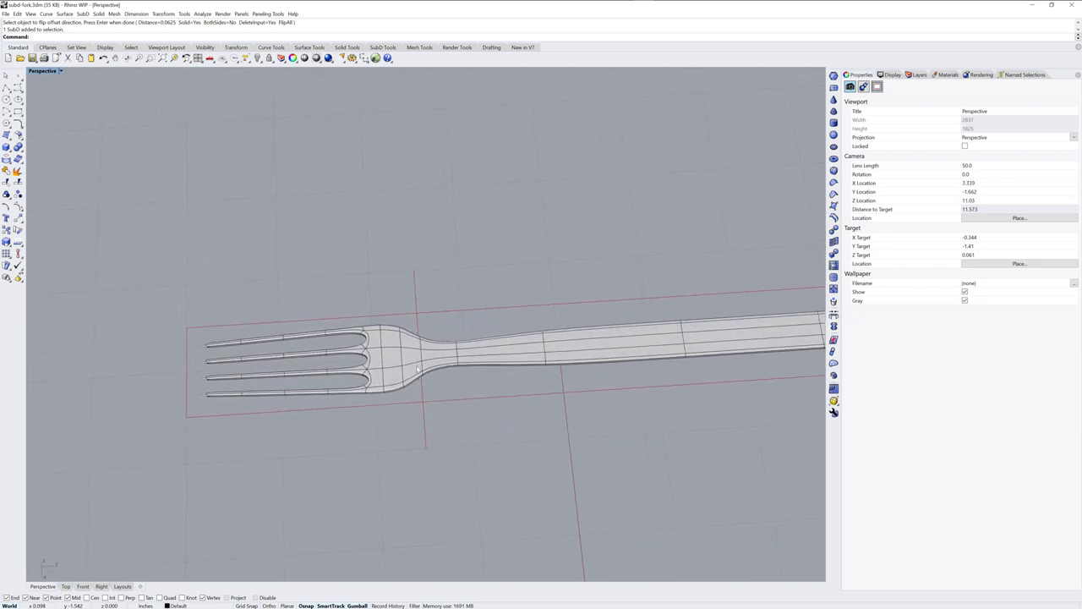
type("EditPtOn")
key("Return")
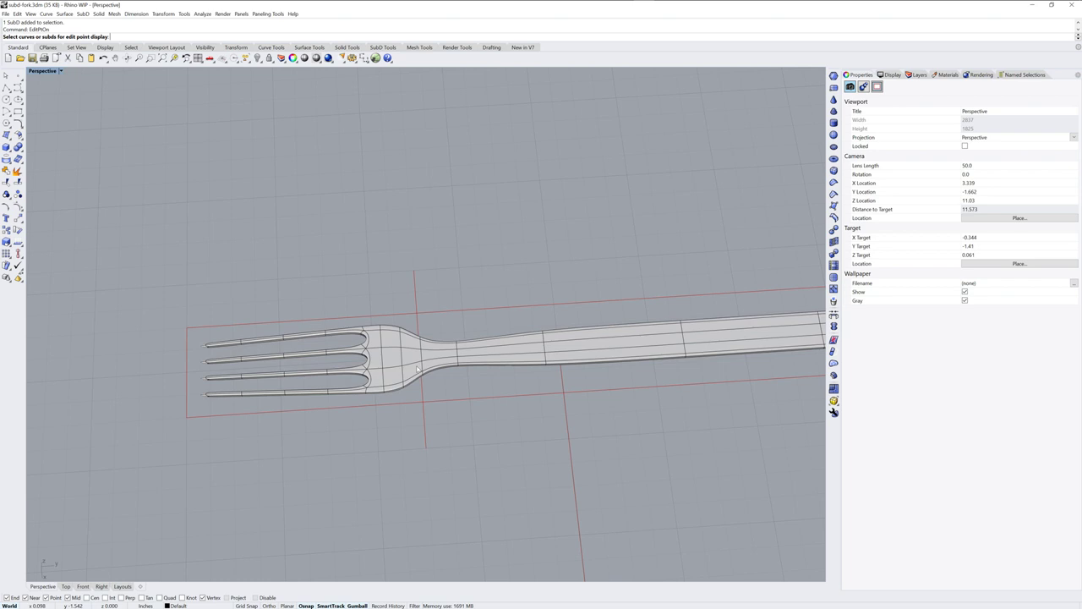
left_click(417, 367)
key("Return")
Step: Rotate the edit points of the two middle tines and head centre 1 degree about the tine tips to dish the head downward
right_click_drag(465, 375, 464, 332)
scroll(415, 384, "up", 7)
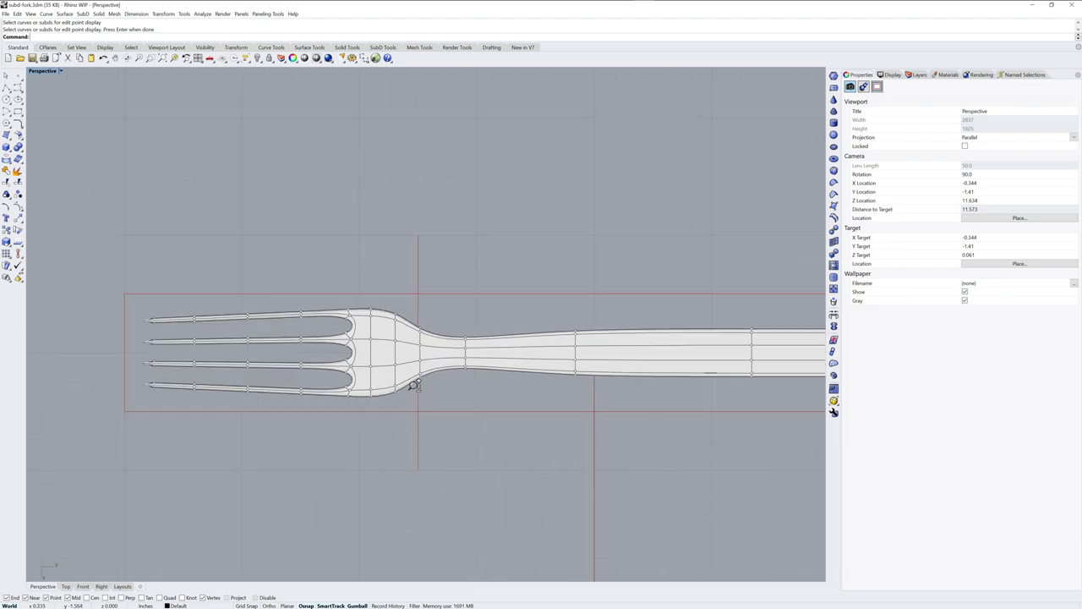
right_click_drag(427, 381, 620, 362, "shift")
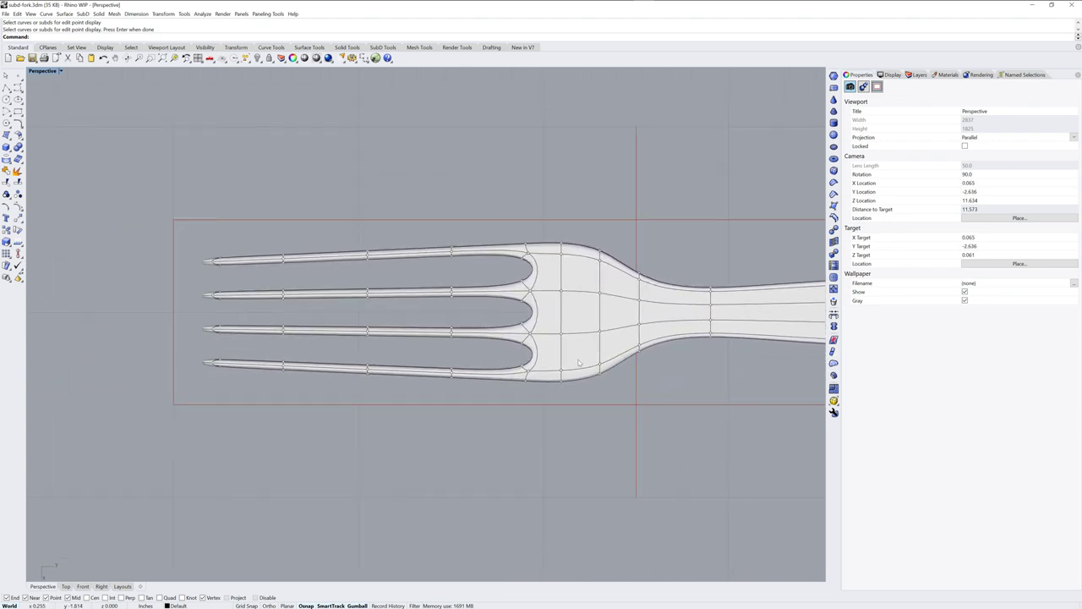
left_click_drag(188, 274, 618, 354)
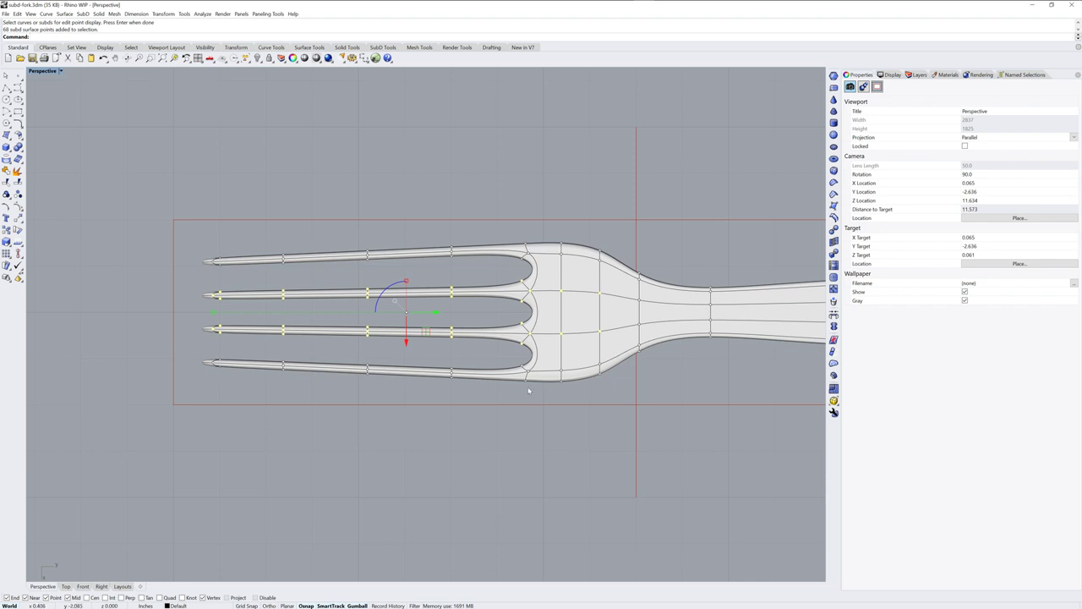
right_click_drag(500, 413, 555, 323)
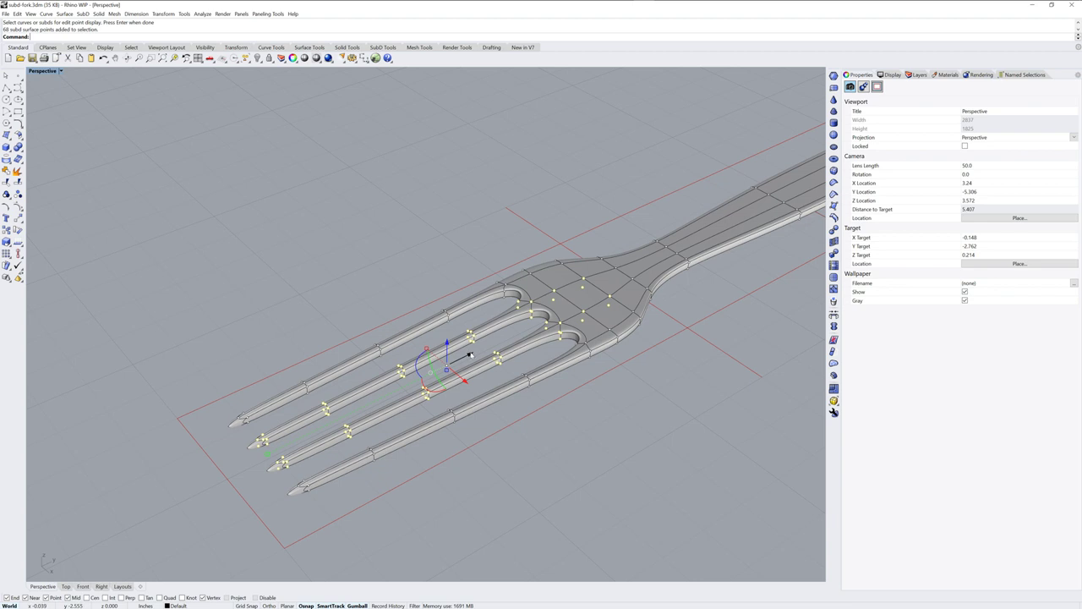
left_click_drag(446, 369, 288, 443, "ctrl")
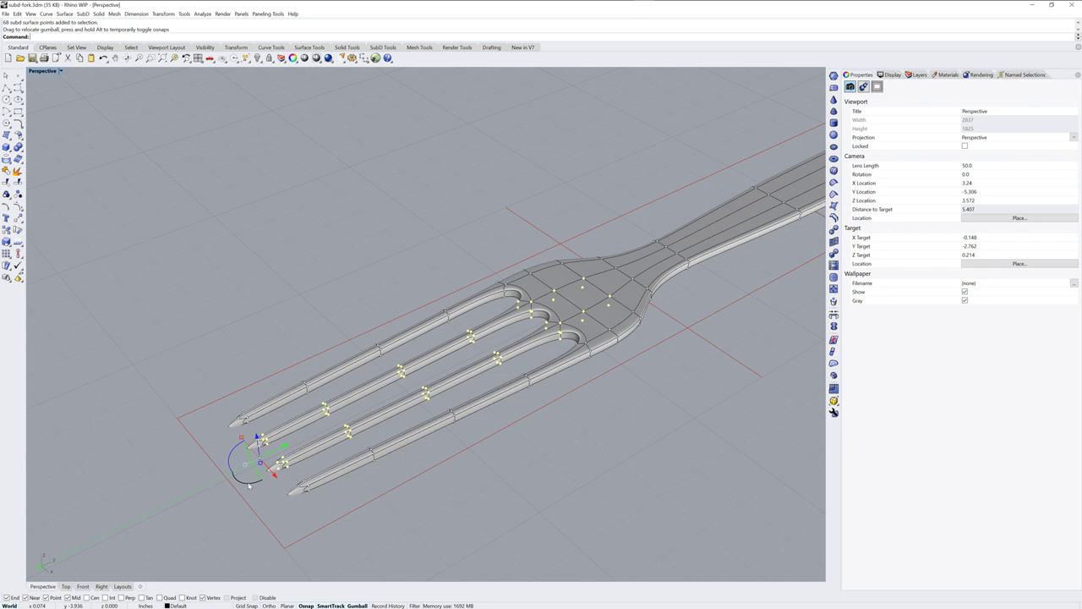
mouse_move(239, 482)
right_mouse_down()
mouse_move(260, 499)
mouse_move(239, 472)
right_mouse_up()
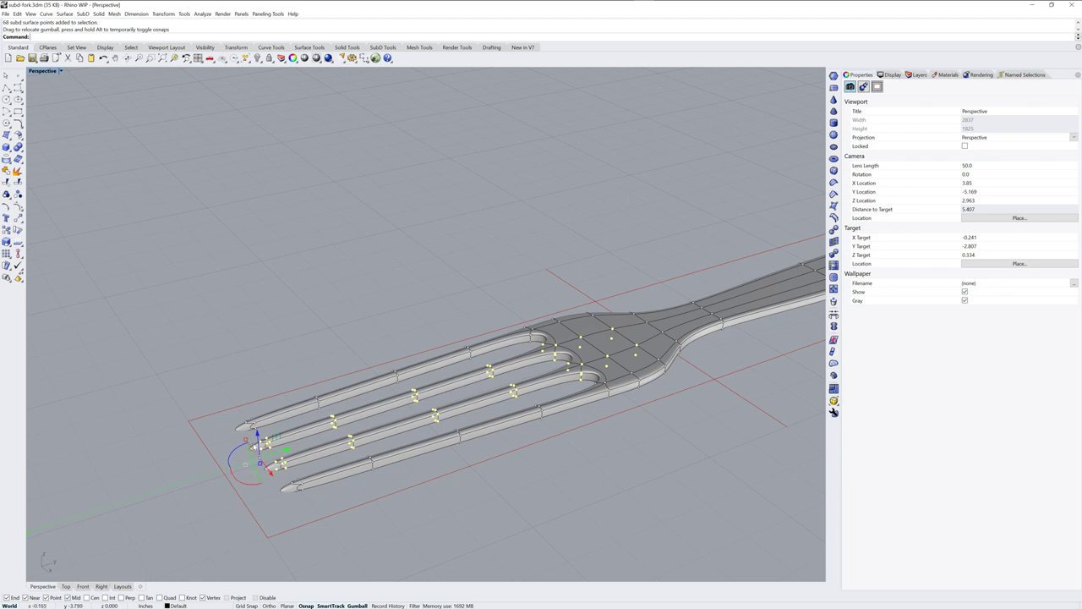
left_click(246, 487)
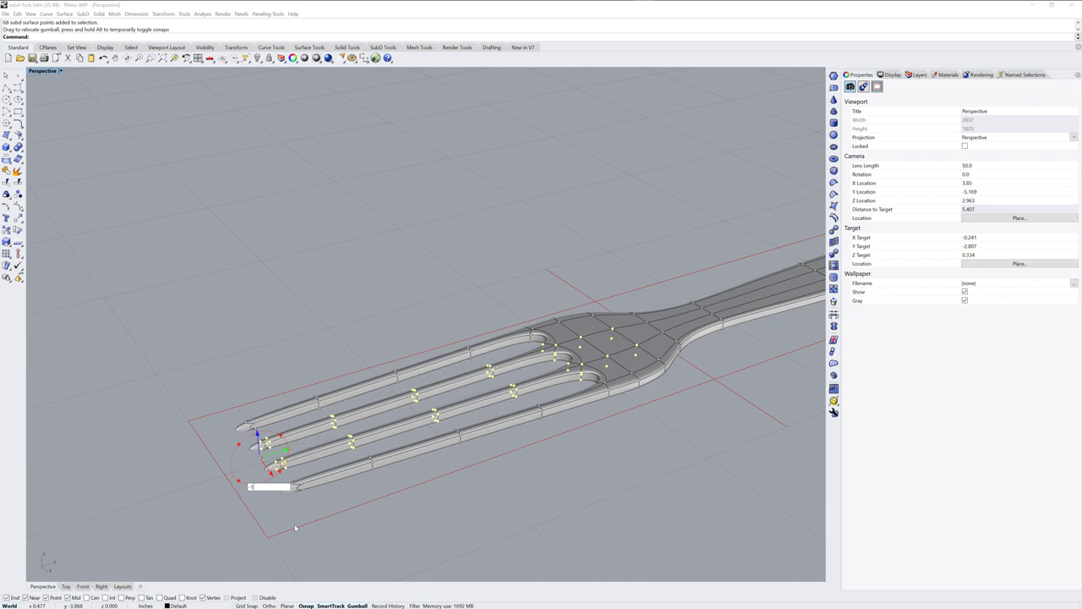
key("Return")
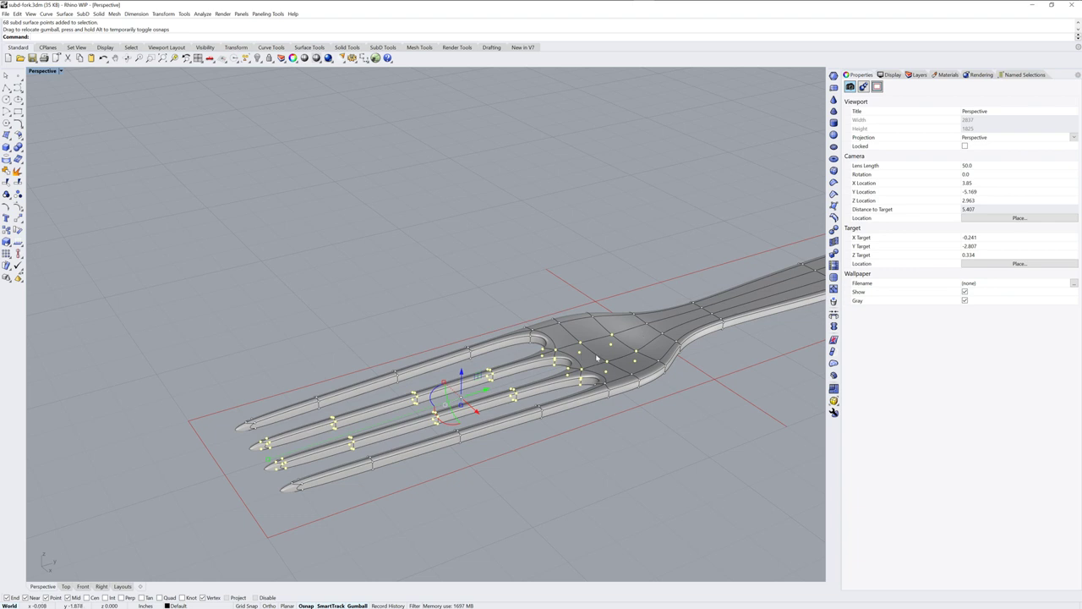
Step: Turn off the fork's edit points and switch to the Right view of its side profile
left_click(618, 449)
scroll(576, 411, "down", 7)
right_click_drag(626, 414, 465, 398, "shift")
key("F11")
scroll(546, 395, "down", 3)
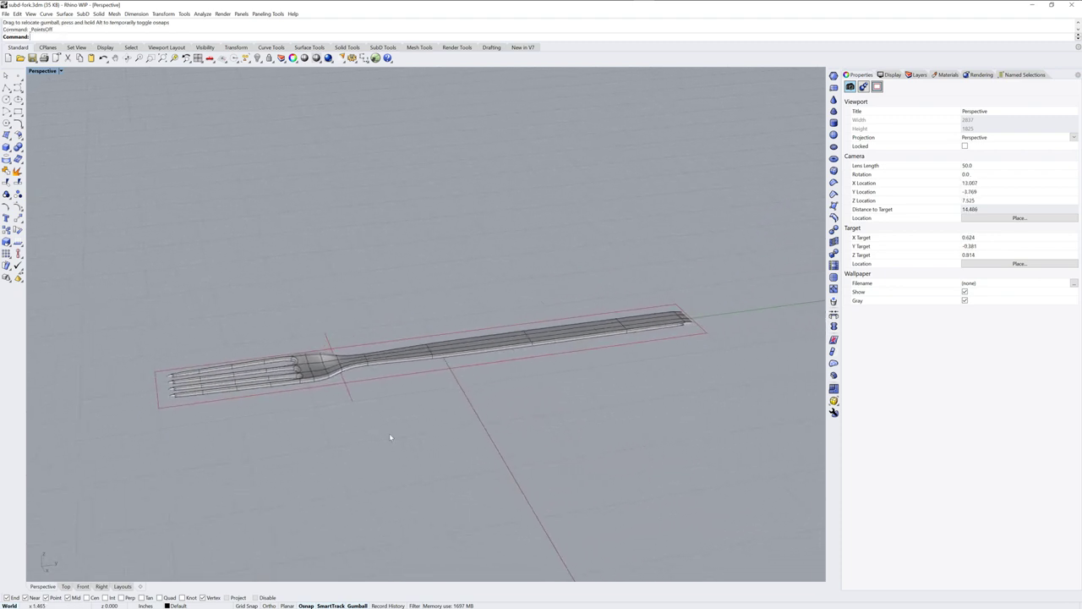
left_click(103, 586)
scroll(538, 404, "down", 7)
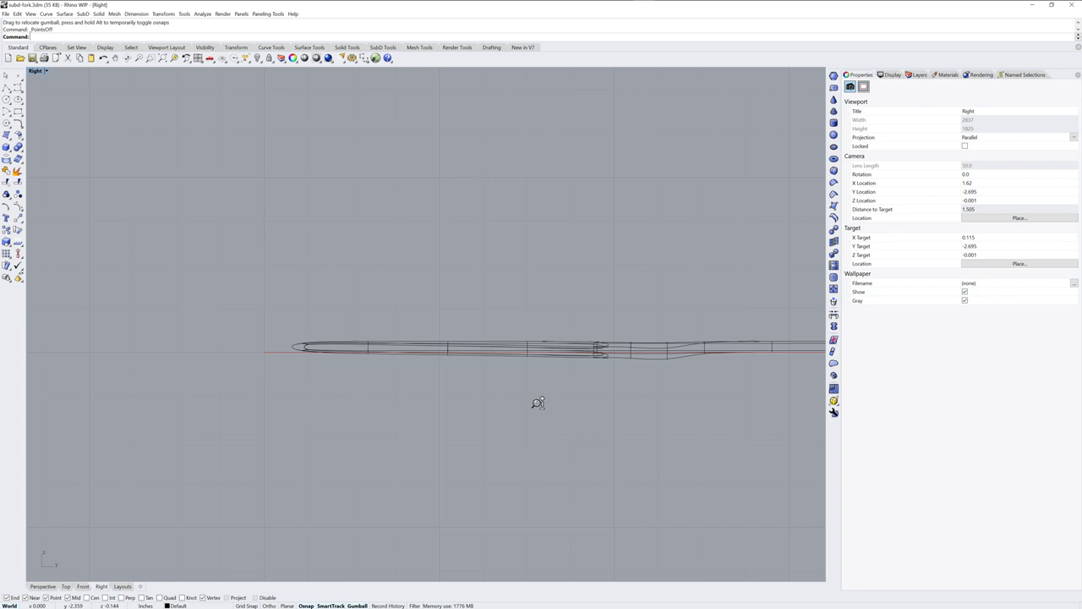
scroll(537, 403, "down", 9)
right_click_drag(592, 410, 315, 411)
right_click_drag(563, 393, 605, 371)
Step: Try to scale the handle's end section thicker in height without soft transform, and undo the scaling
left_click_drag(593, 338, 671, 381)
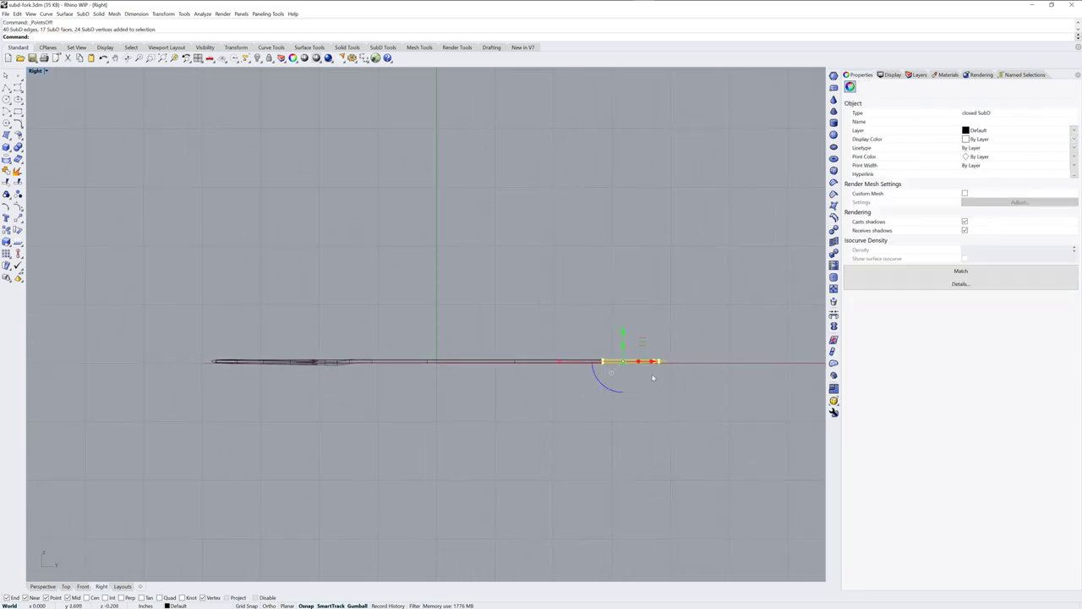
scroll(648, 374, "up", 5)
left_click_drag(606, 358, 605, 368)
scroll(569, 386, "down", 3)
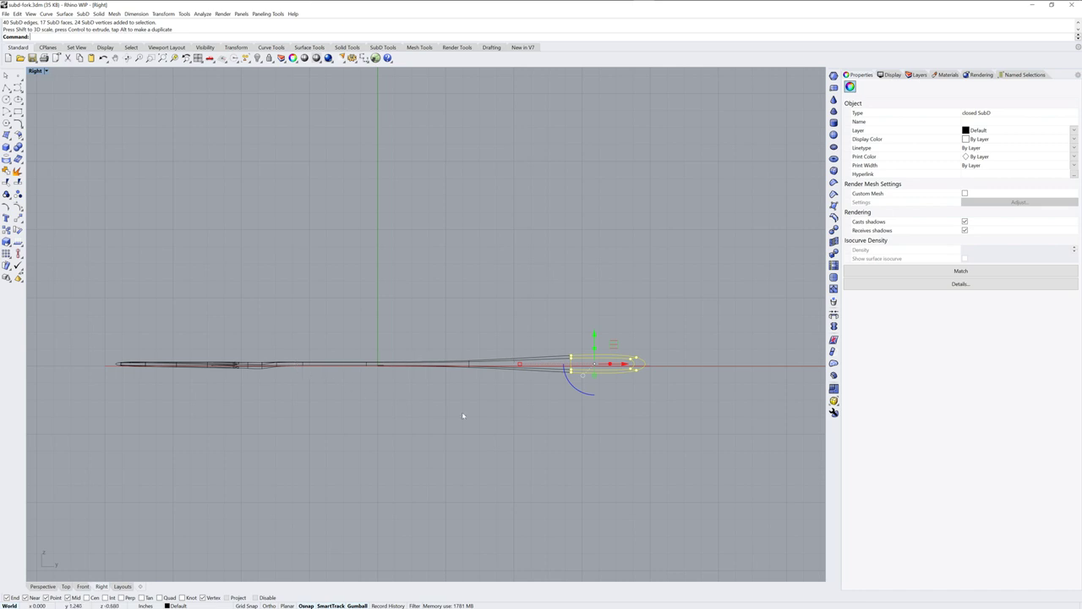
key("ctrl+z")
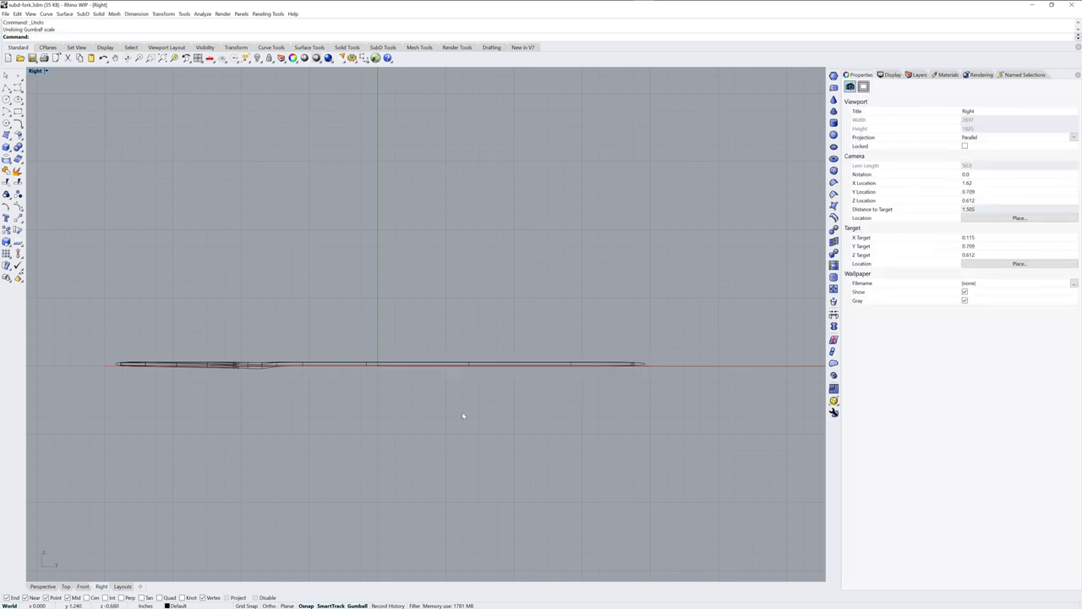
Step: Enable SoftTransform for mesh and SubD objects
left_click(236, 47)
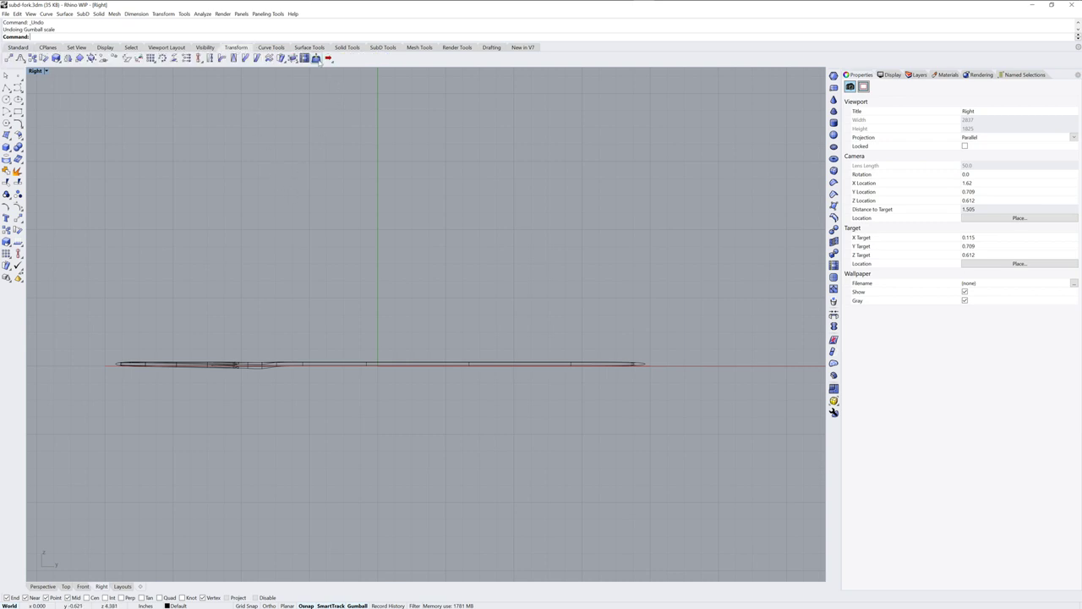
left_click(316, 58)
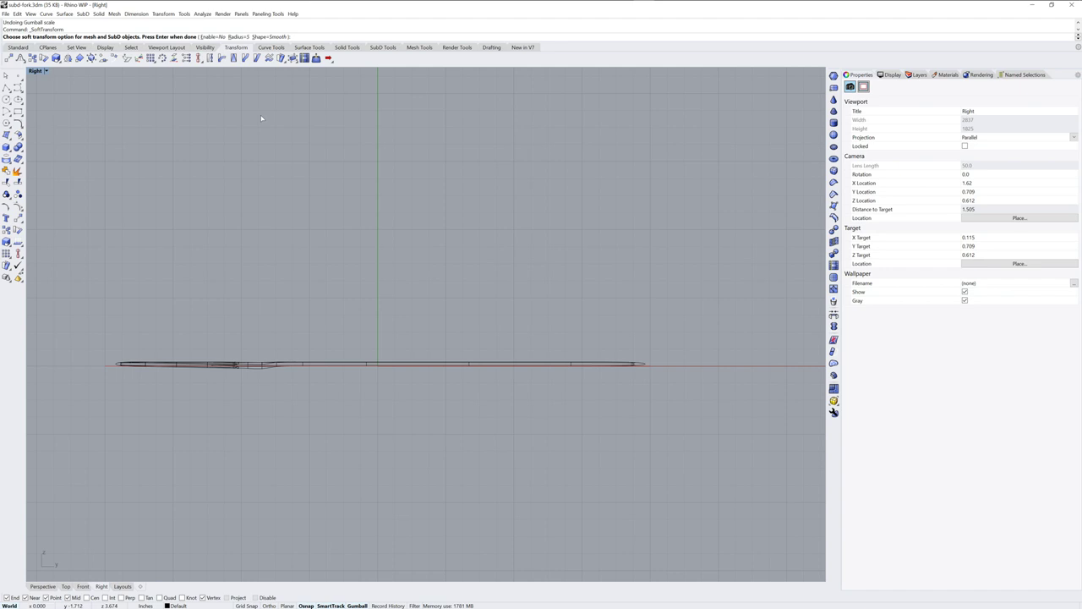
left_click(213, 37)
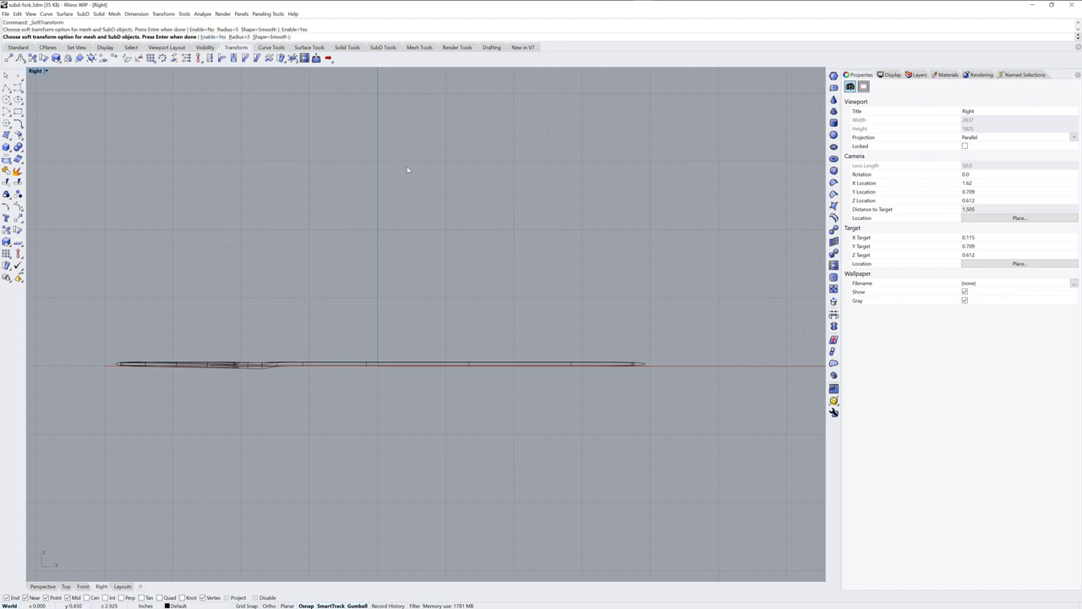
key("Return")
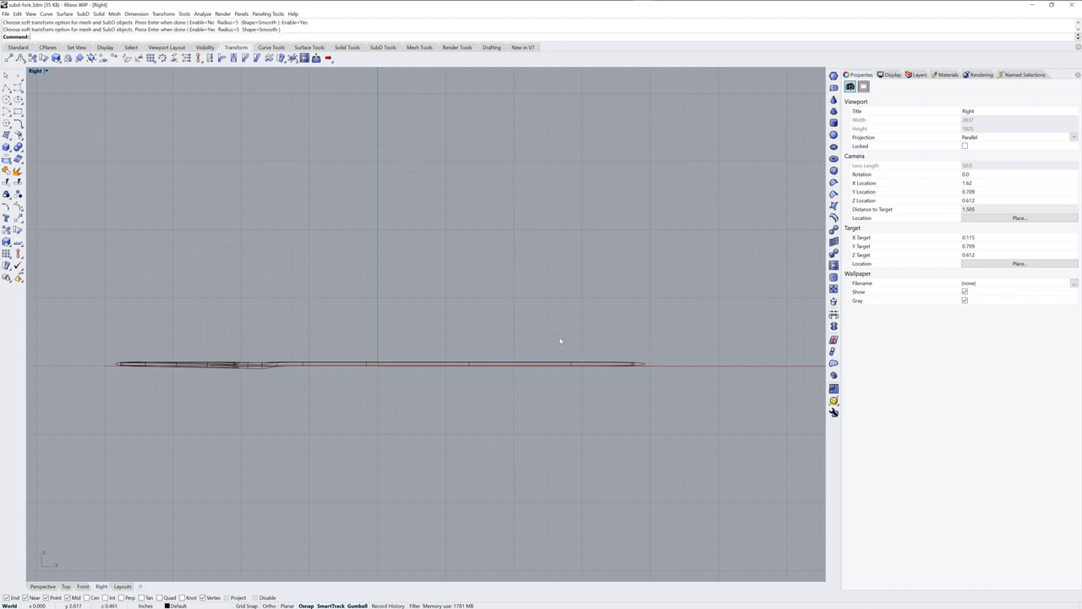
Step: Try to scale the handle's end section thicker by eye with SoftTransform on, and undo the scaling
left_click_drag(555, 331, 667, 395)
scroll(629, 382, "up", 5)
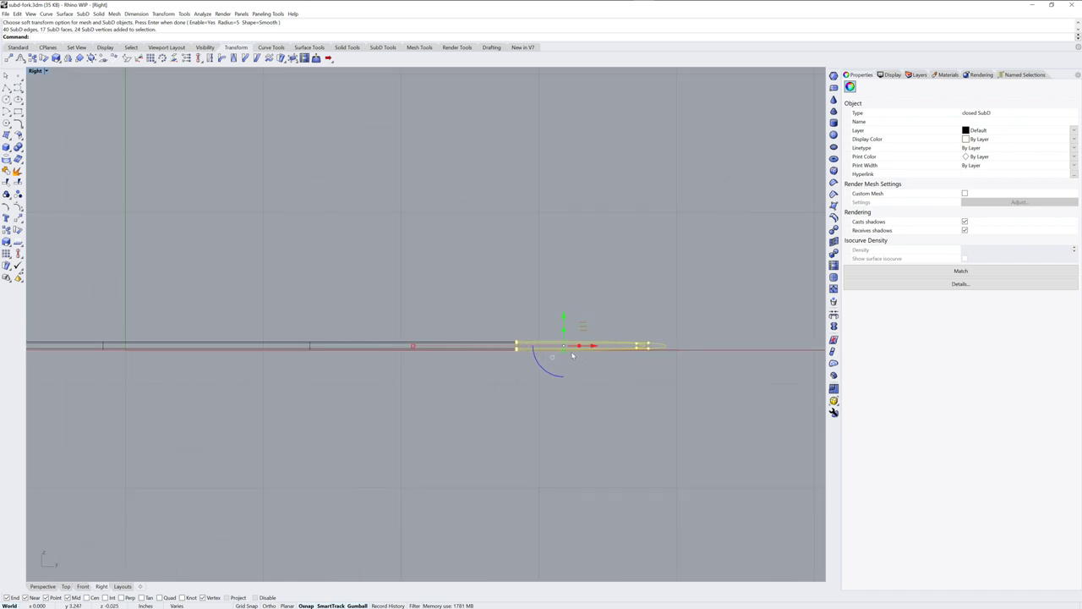
left_click_drag(567, 355, 565, 361)
scroll(541, 398, "down", 4)
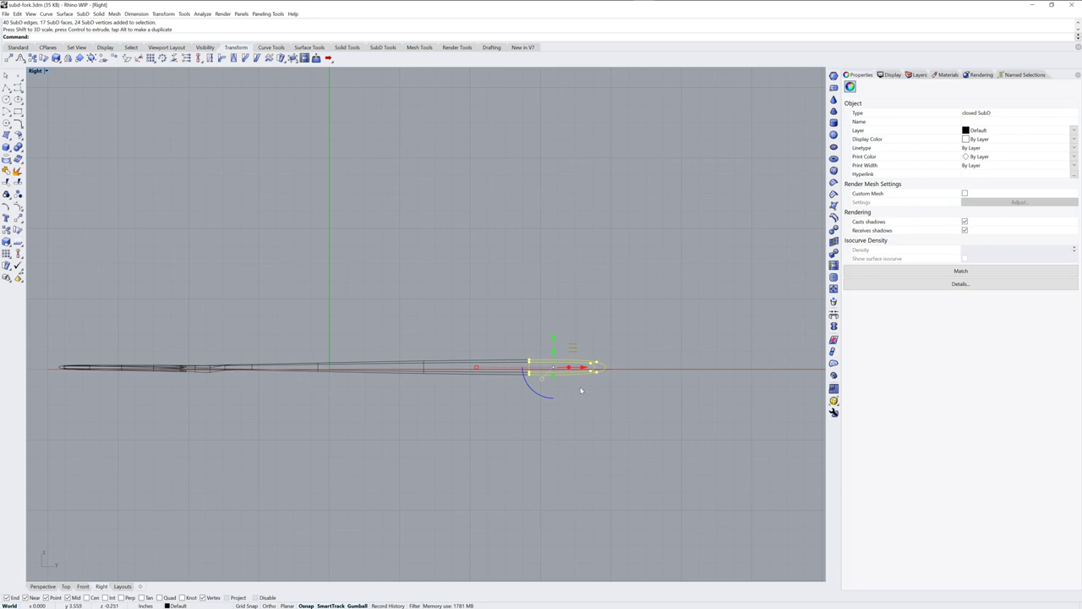
key("ctrl+z")
Step: Scale the handle's end section vertically by a factor of 3 with SoftTransform on
left_click_drag(512, 339, 602, 387)
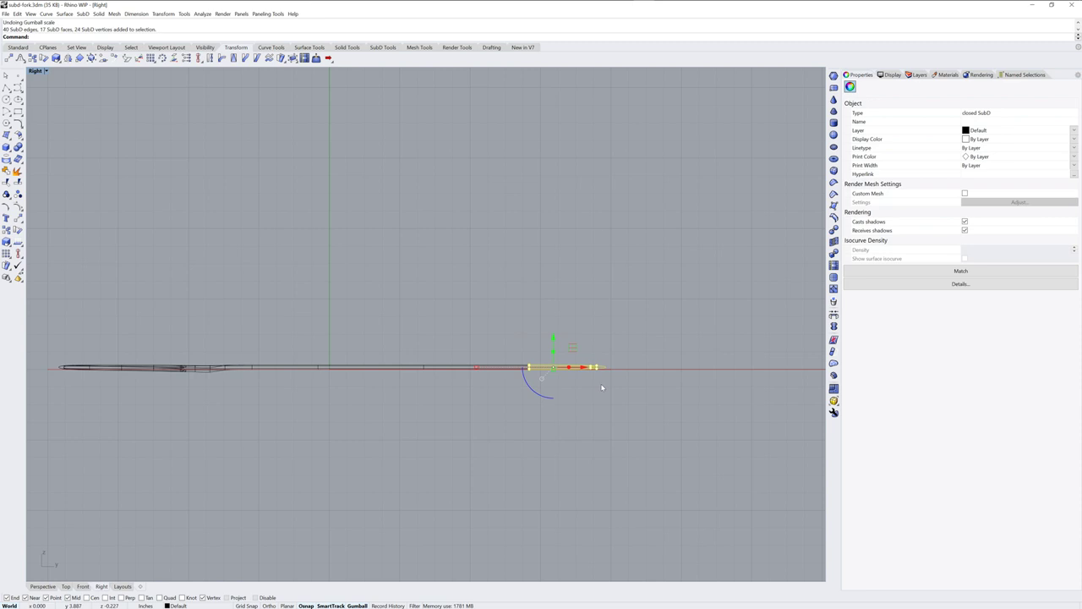
scroll(591, 372, "up", 5)
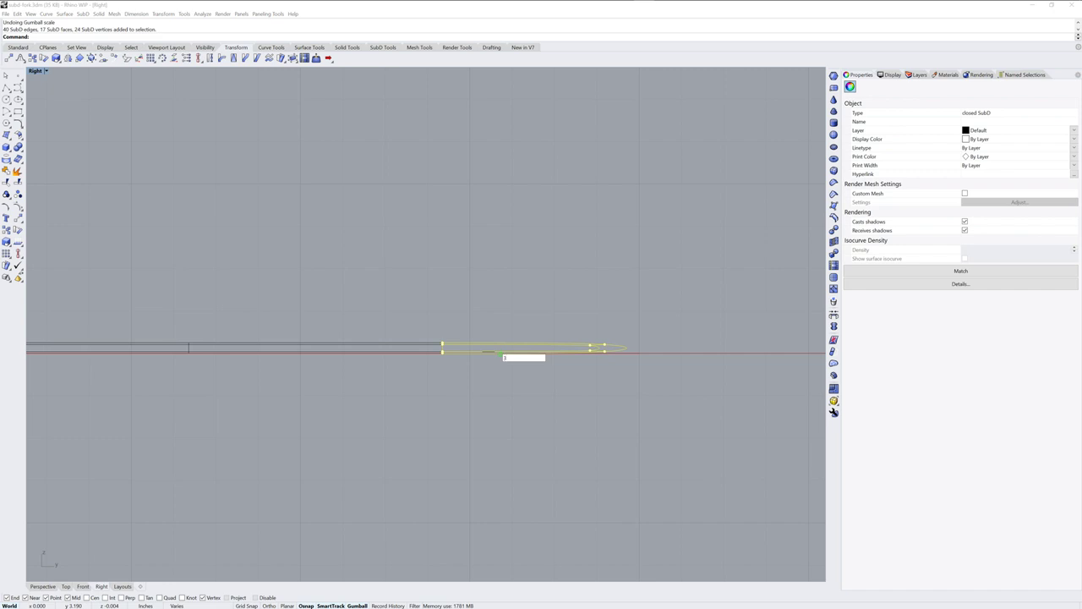
key("Return")
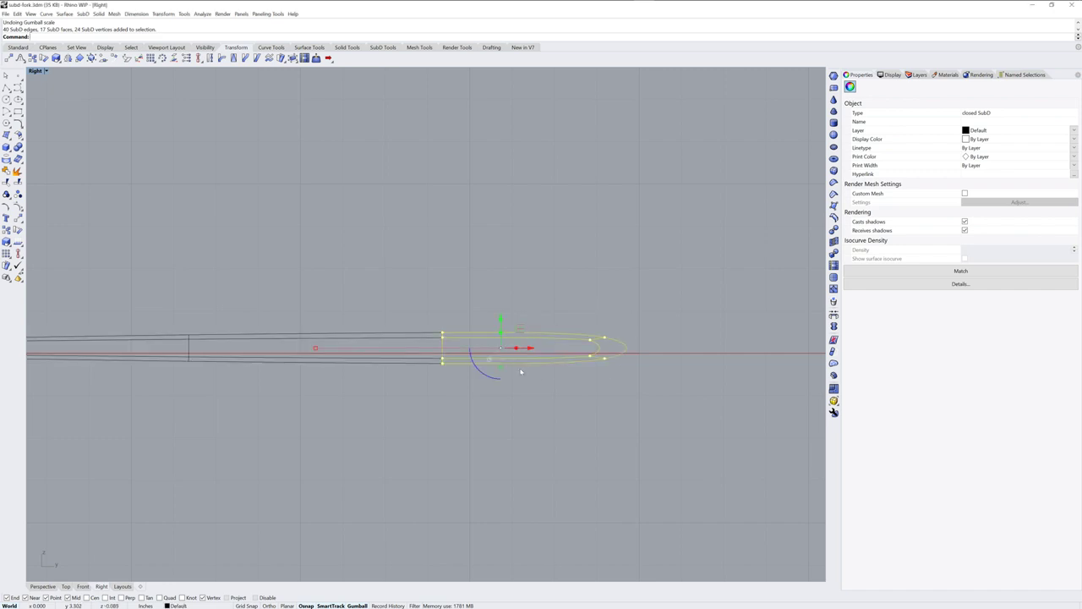
right_click_drag(519, 392, 580, 402)
scroll(541, 380, "down", 5)
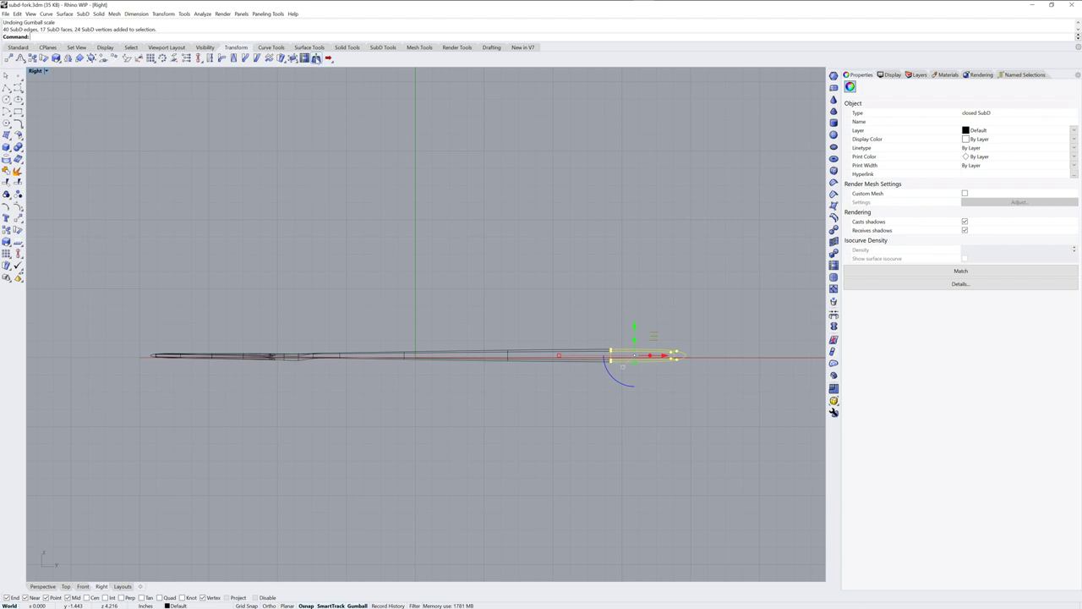
Step: Try to raise the handle's end section slightly with SoftTransform off, and undo the move
left_click(316, 59)
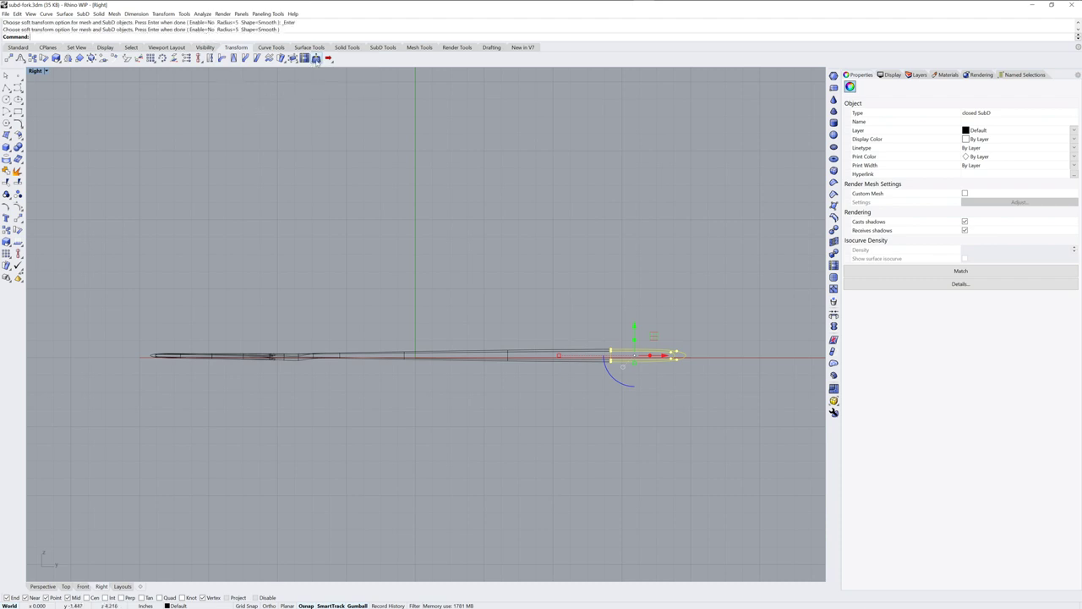
left_click(316, 58)
left_click(316, 59)
left_click_drag(634, 327, 635, 324)
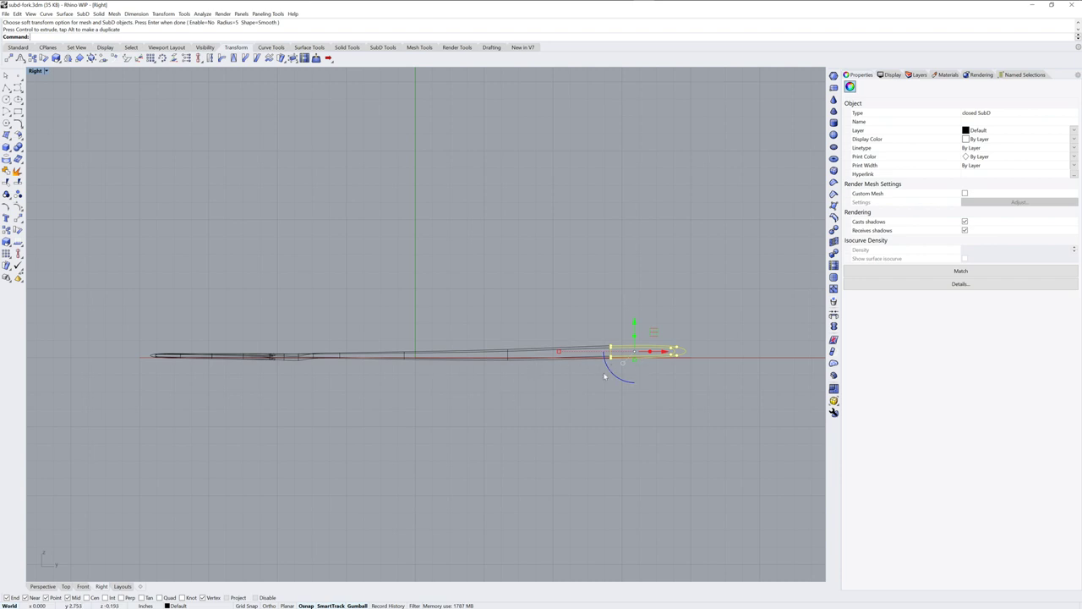
key("ctrl+z")
Step: Enable SoftTransform again and raise the handle's end section slightly so its underside sits near the baseline
left_click_drag(621, 337, 597, 372)
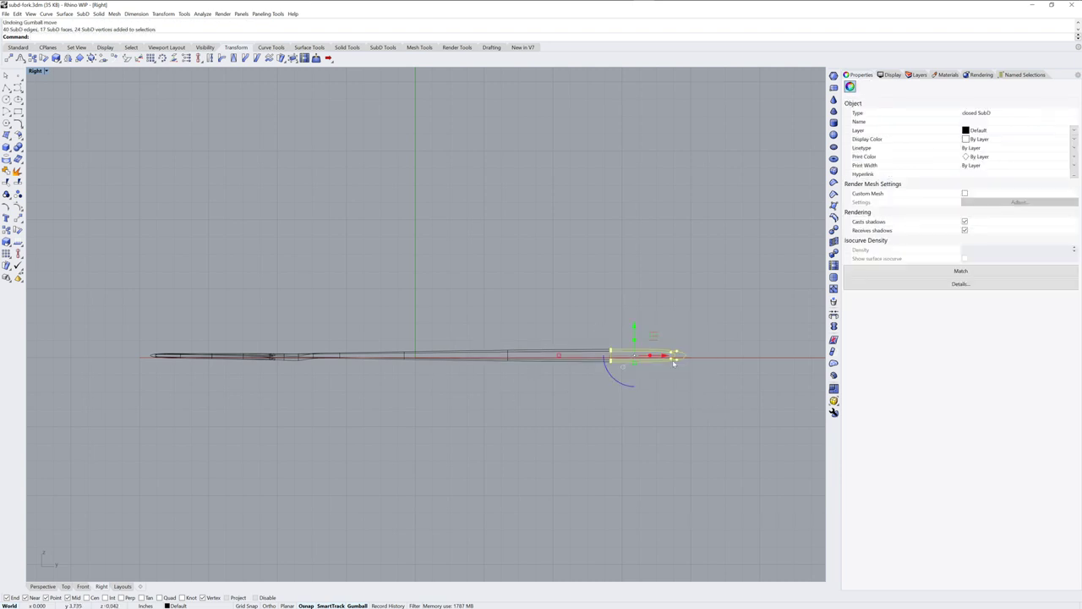
left_click(315, 59)
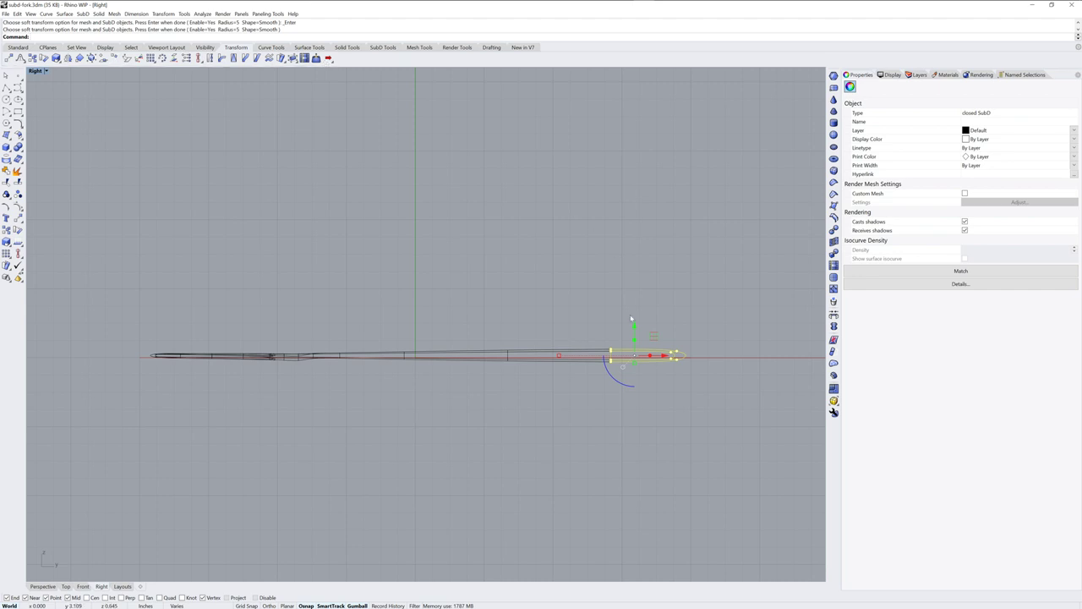
left_click_drag(635, 329, 636, 324)
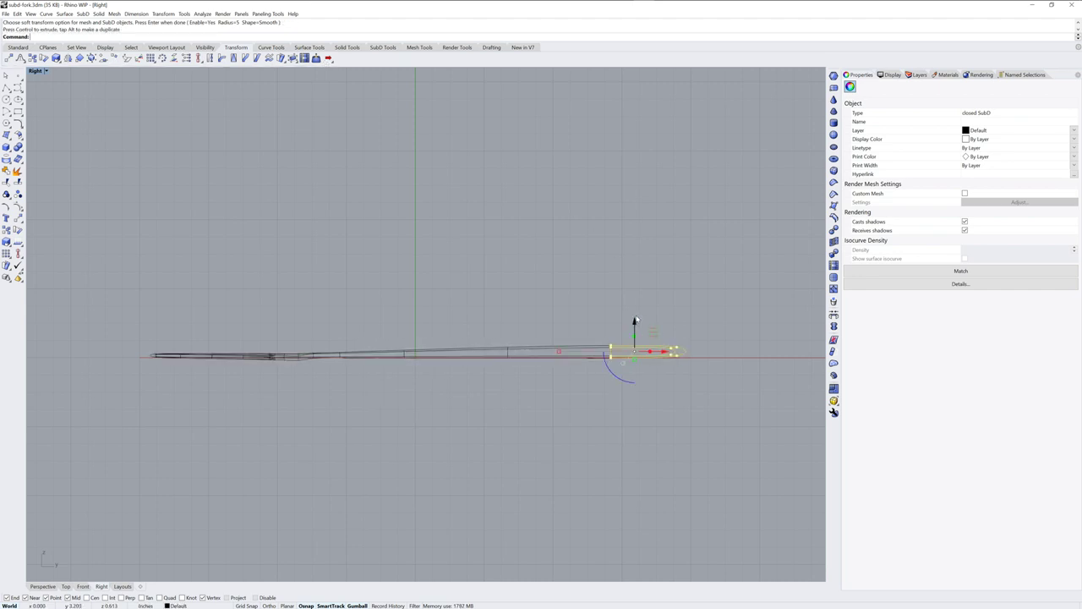
left_click(720, 312)
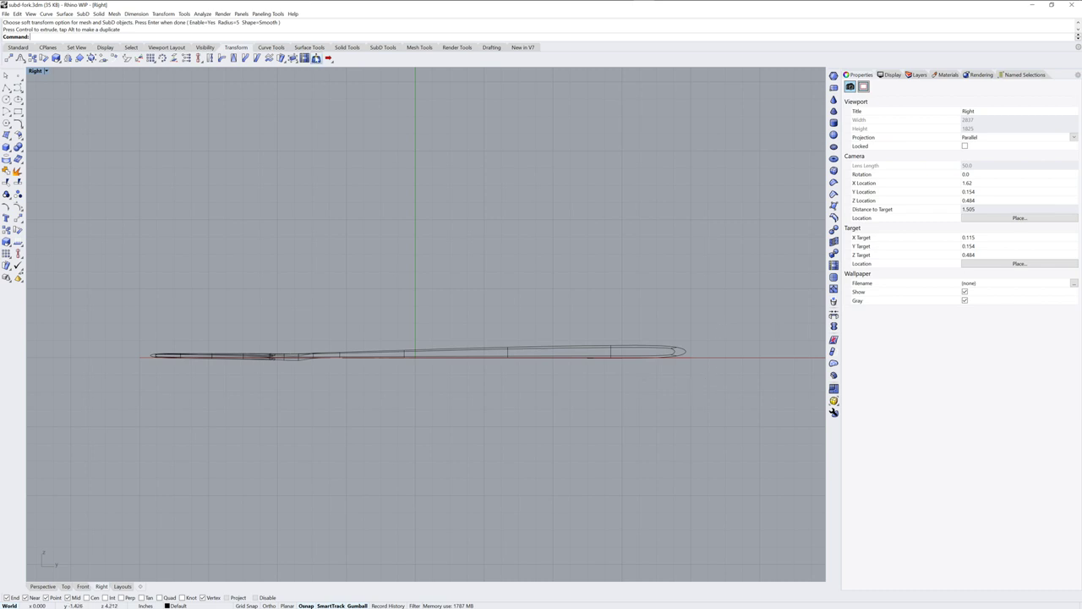
Step: Disable SoftTransform, relocate the gumball to the neck and rotate the head and tines upward about it
left_click(315, 59)
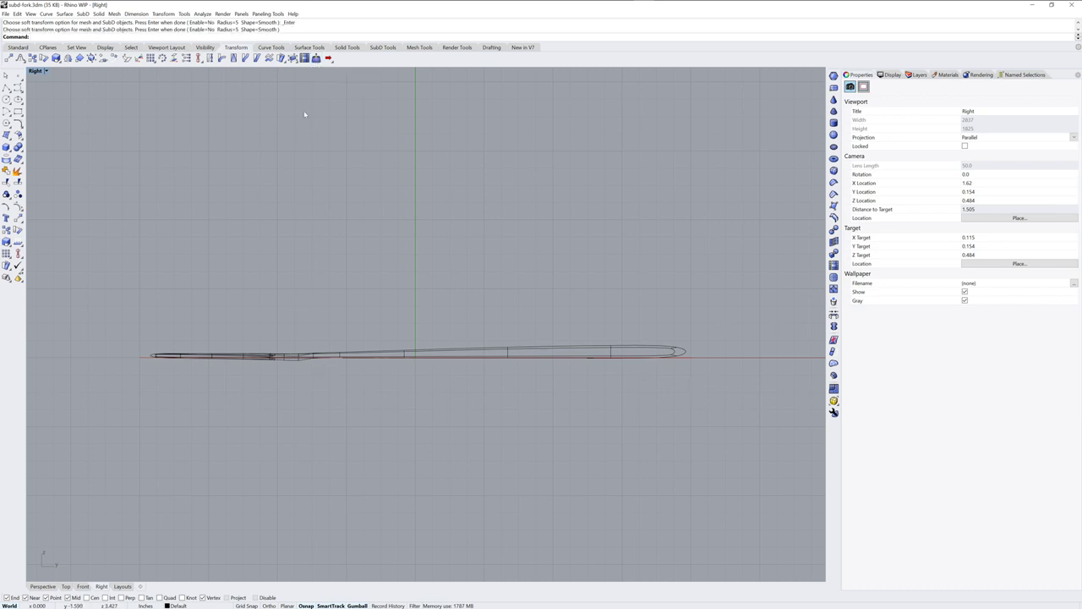
left_click_drag(128, 306, 327, 403)
scroll(295, 388, "up", 3)
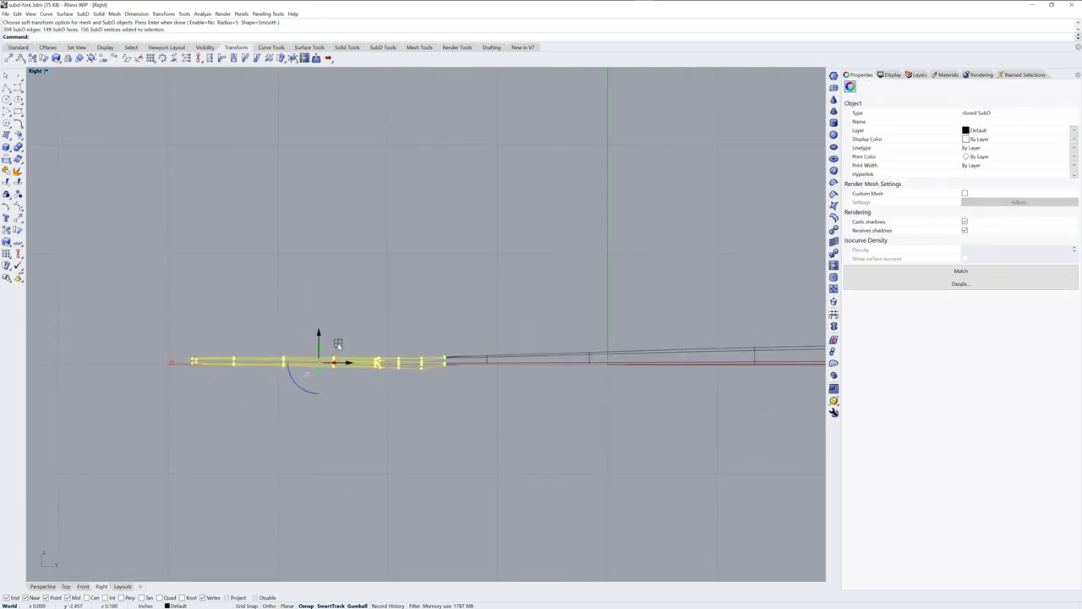
left_click_drag(338, 345, 464, 342, "ctrl")
left_click_drag(437, 386, 426, 381)
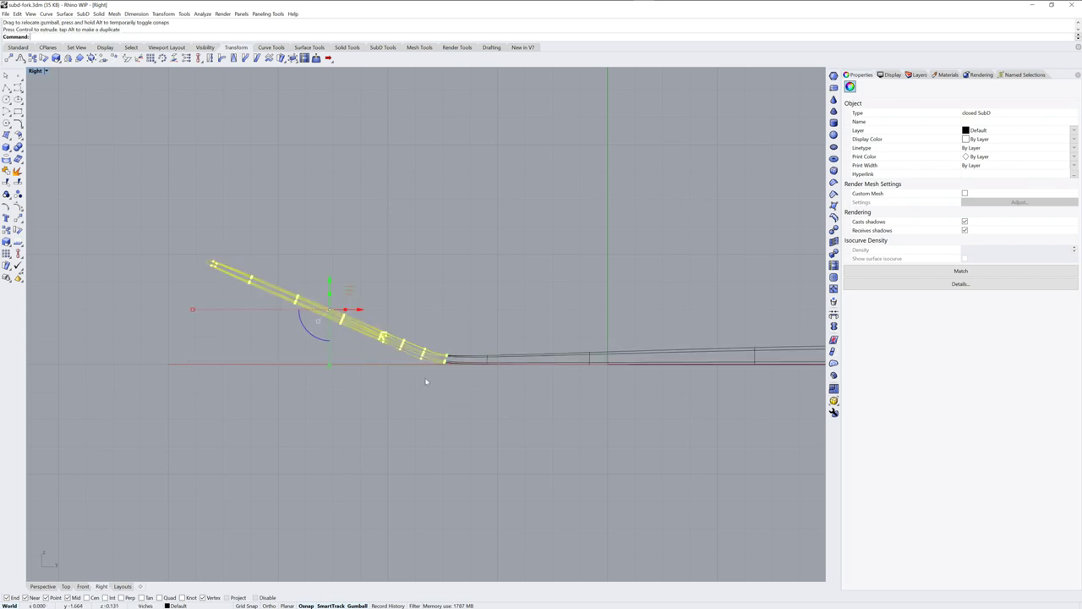
left_click(470, 405)
Step: Relocate the gumball to the handle's far end and rotate the handle section about it to lift its neck side
scroll(507, 410, "down", 5)
right_click_drag(556, 414, 403, 396)
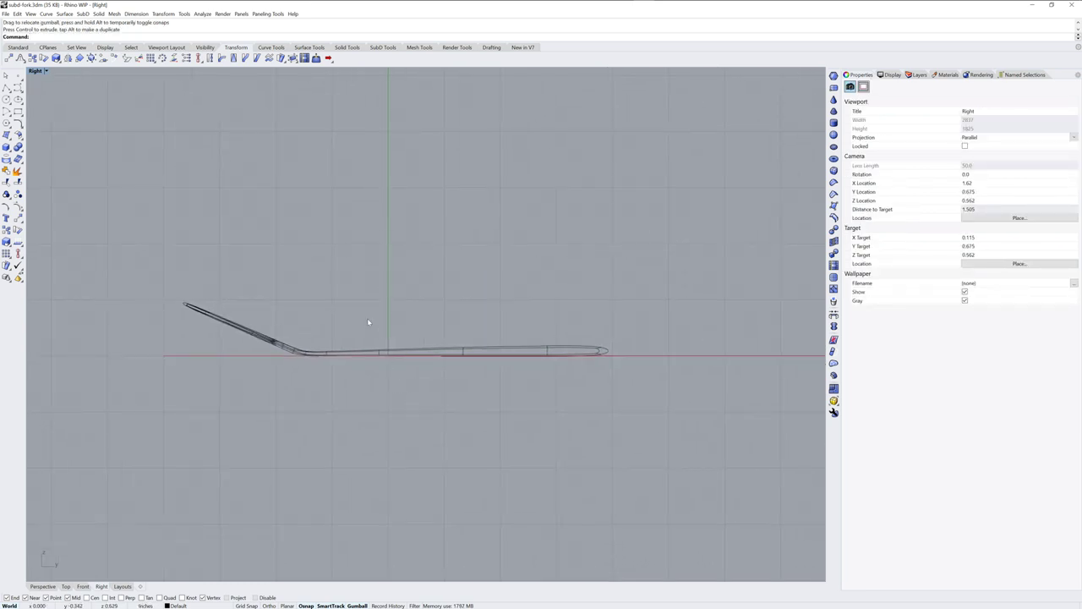
left_click_drag(352, 307, 620, 405)
left_click_drag(486, 325, 329, 374)
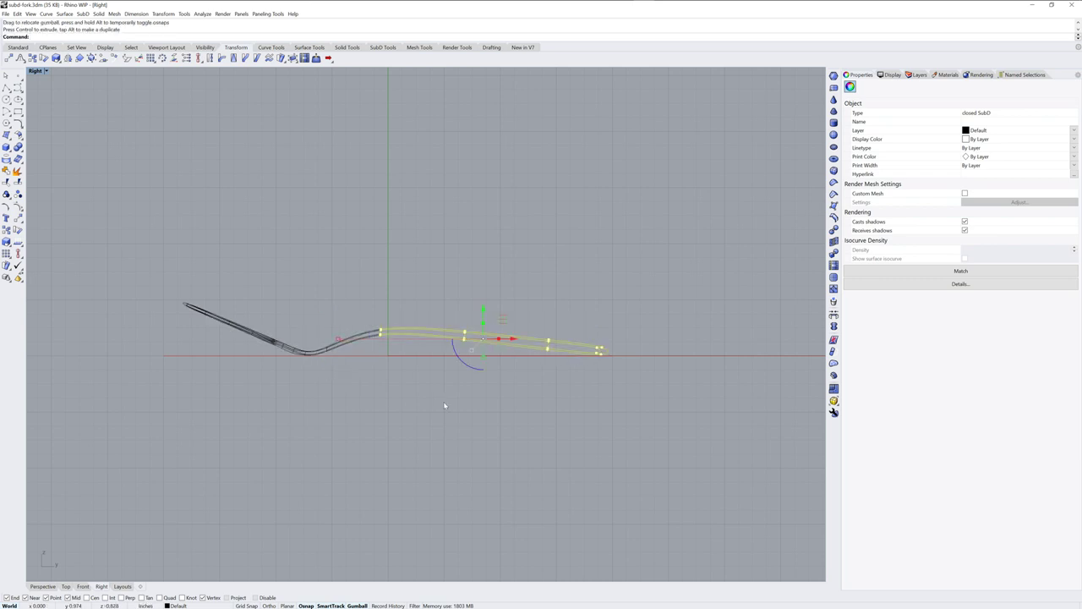
left_click(369, 425)
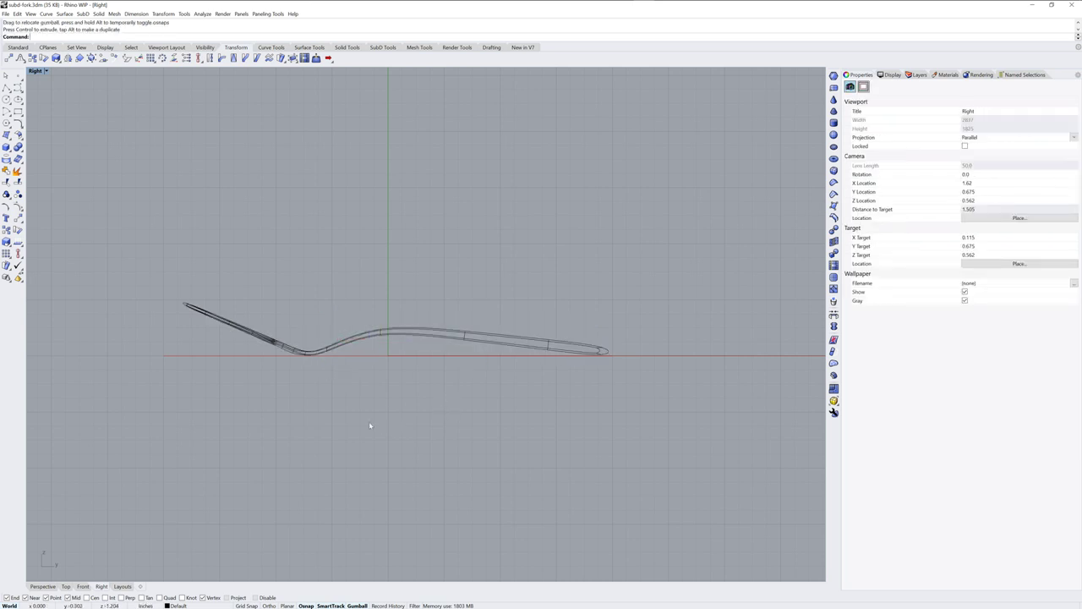
Step: In the perspective view, select the handle's end section and scale it wider across the handle
left_click(33, 586)
right_click_drag(604, 391, 533, 331)
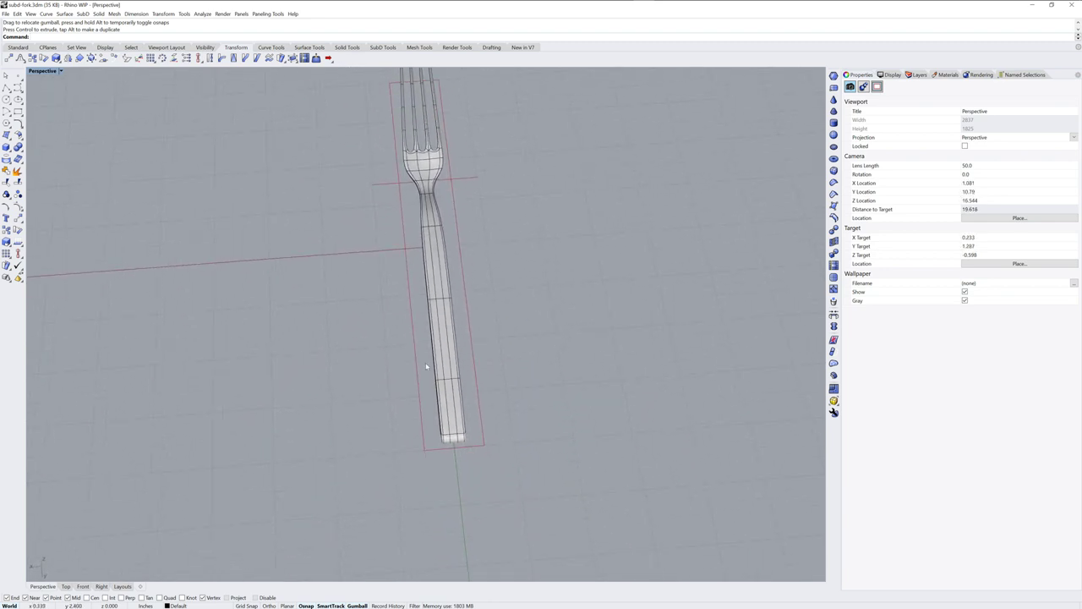
left_click_drag(425, 362, 496, 448)
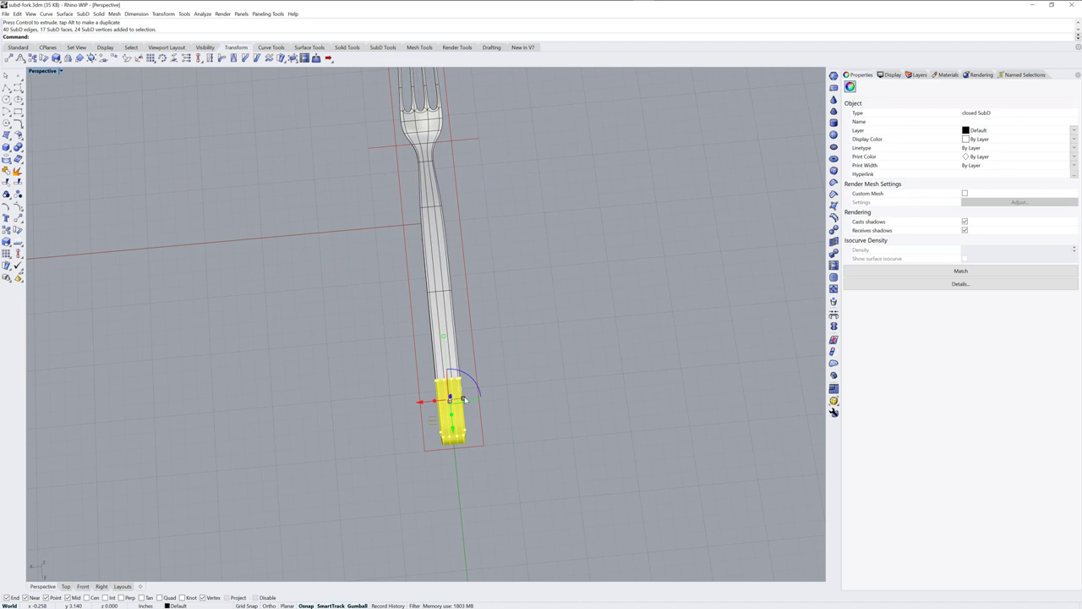
left_click_drag(463, 399, 472, 397)
left_click(517, 377)
mouse_move(518, 378)
right_mouse_down()
mouse_move(538, 362)
mouse_move(548, 403)
mouse_move(505, 363)
right_mouse_up()
scroll(503, 355, "up", 4)
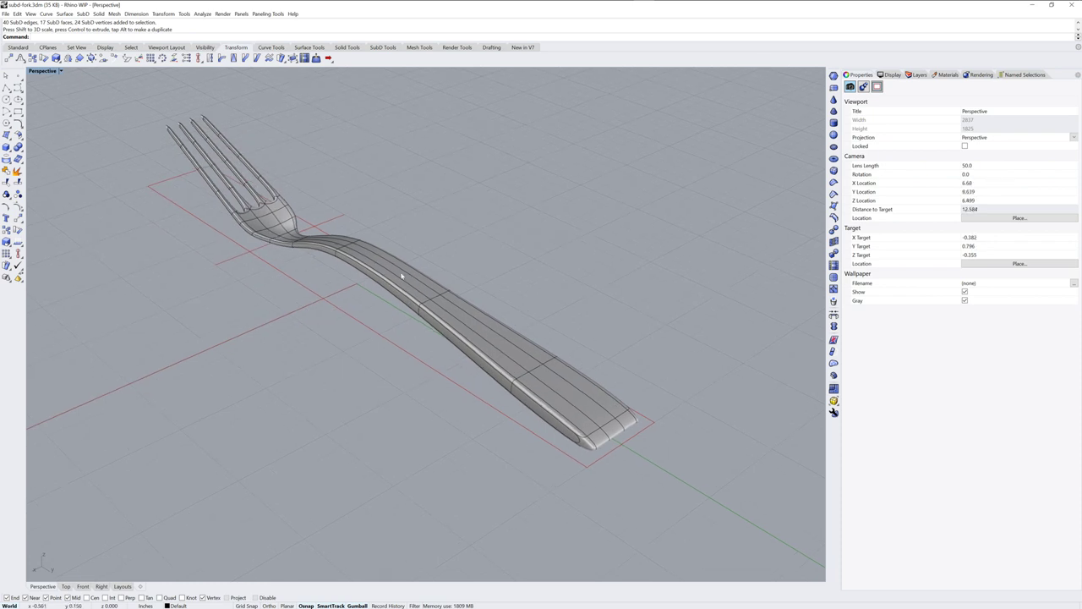
Step: Select the top and bottom central face strips along the handle and raise them together to give the handle an arched cross-section
scroll(364, 238, "up", 5)
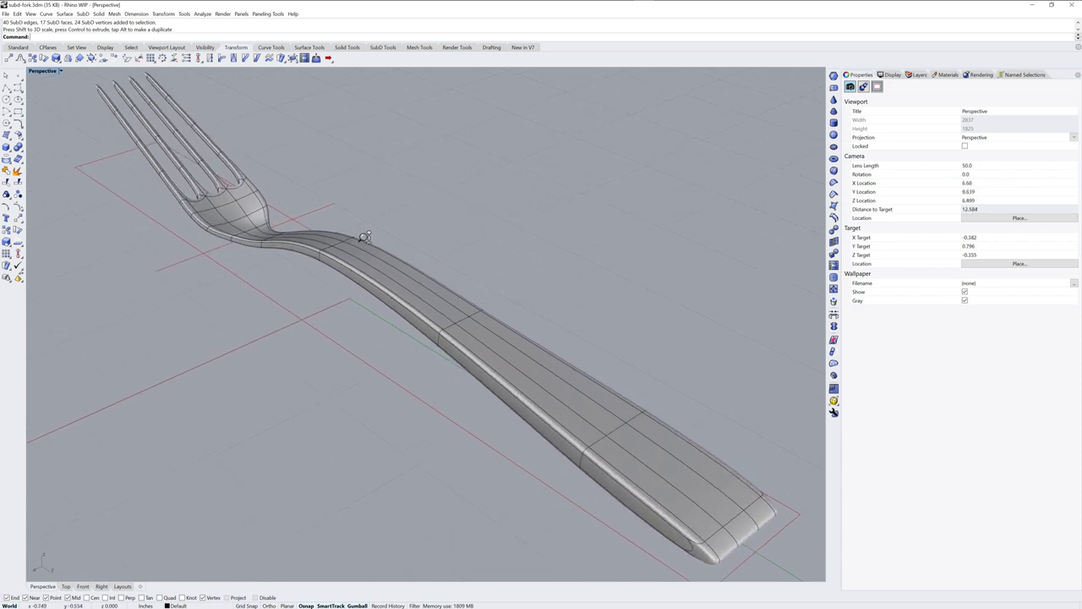
left_click(319, 243, "ctrl+shift")
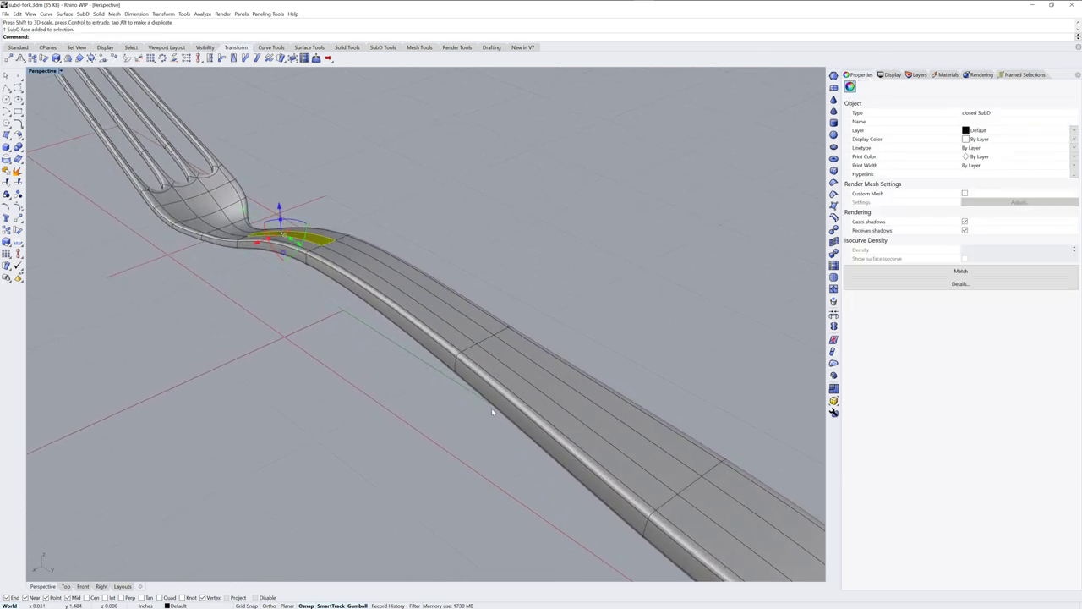
right_click_drag(492, 412, 495, 345)
scroll(371, 223, "up", 4)
right_click_drag(317, 203, 346, 192)
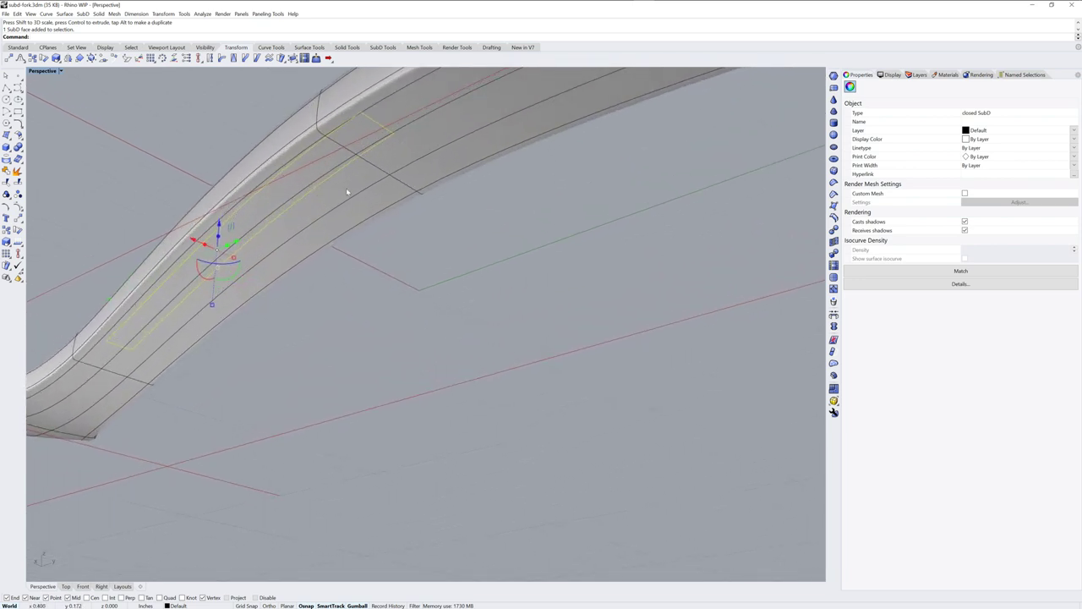
left_click(348, 188, "ctrl+shift")
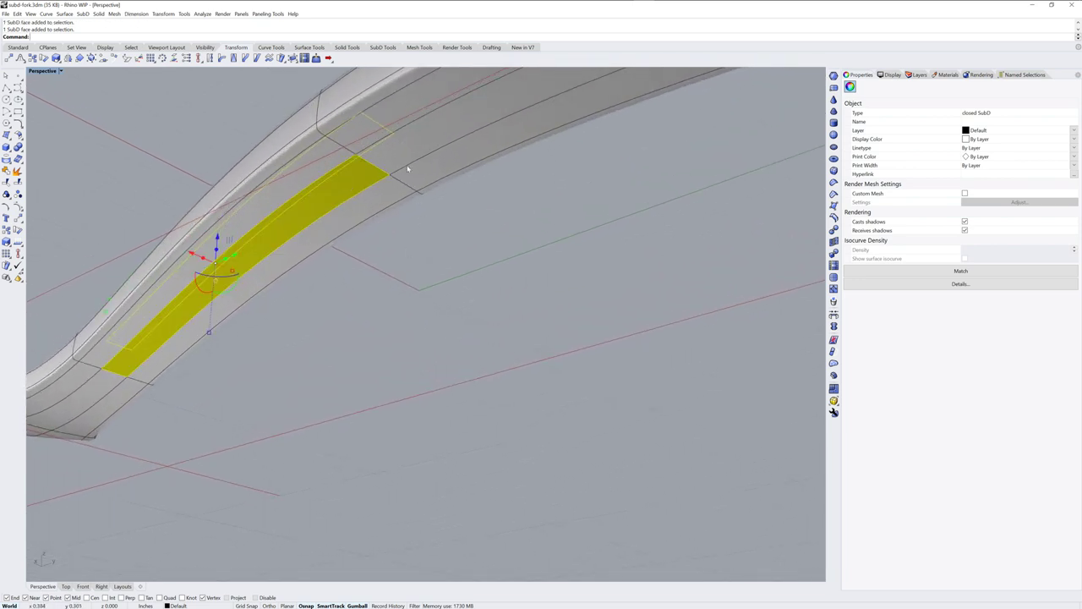
double_click(438, 136, "ctrl+shift")
right_click_drag(437, 137, 471, 241, "ctrl")
right_click_drag(472, 241, 470, 223, "ctrl")
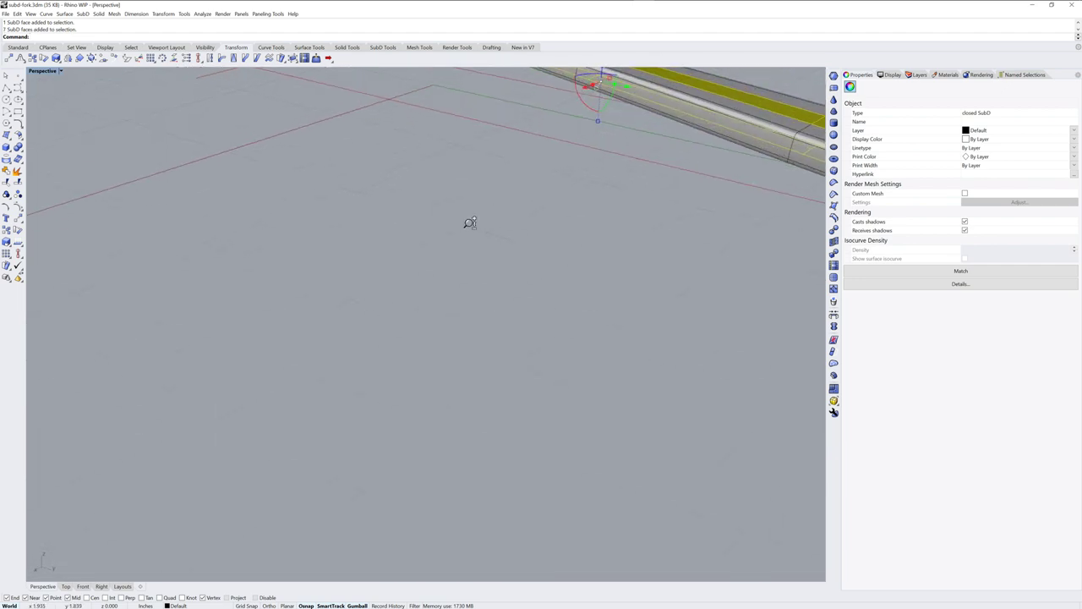
scroll(470, 222, "down", 10)
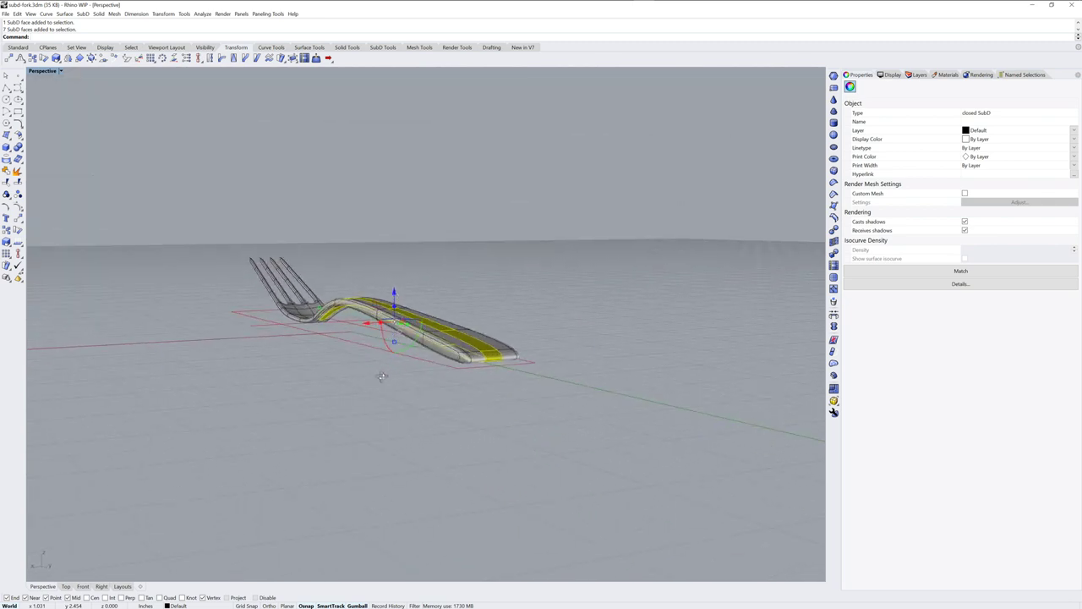
right_click_drag(381, 377, 369, 381)
left_click_drag(394, 292, 398, 279)
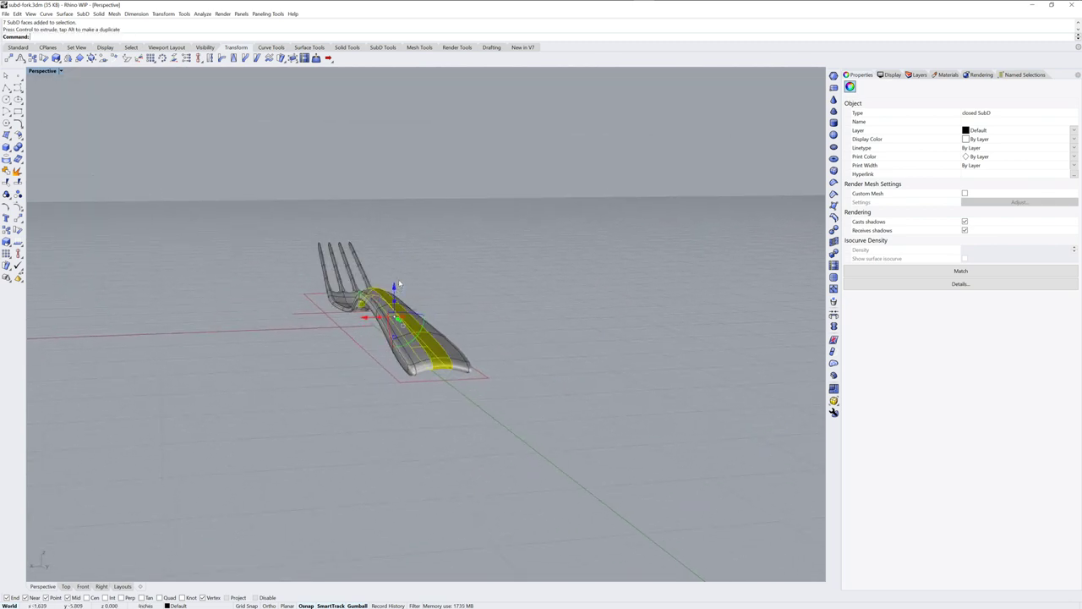
right_click_drag(493, 353, 387, 363)
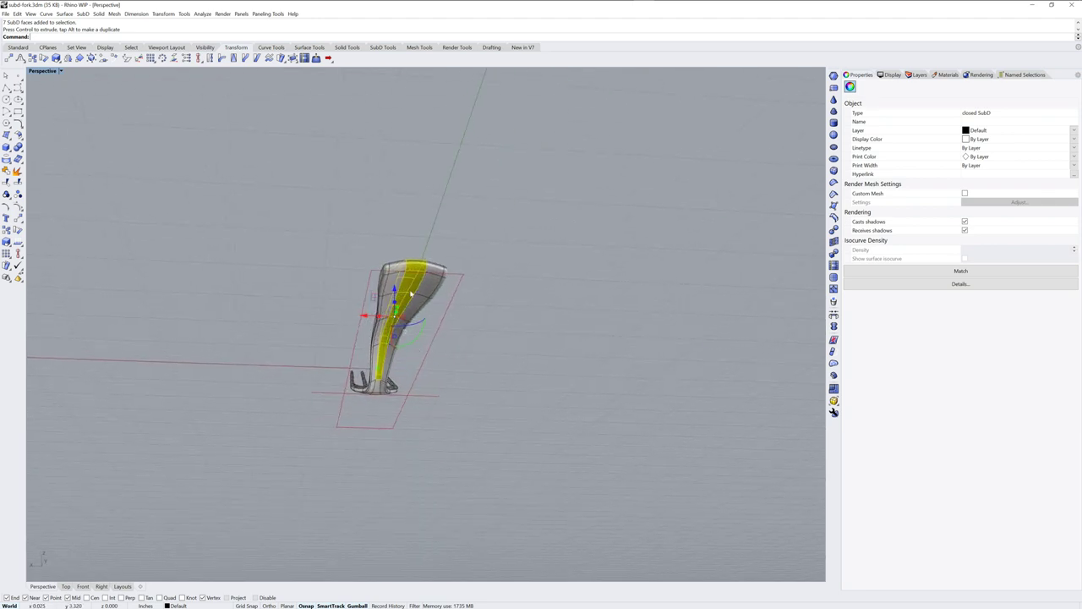
right_click_drag(412, 294, 451, 361)
left_click(533, 326)
Step: Delete the edge loop around the neck where the fork head meets the handle
right_click_drag(534, 340, 468, 386)
scroll(358, 307, "up", 5)
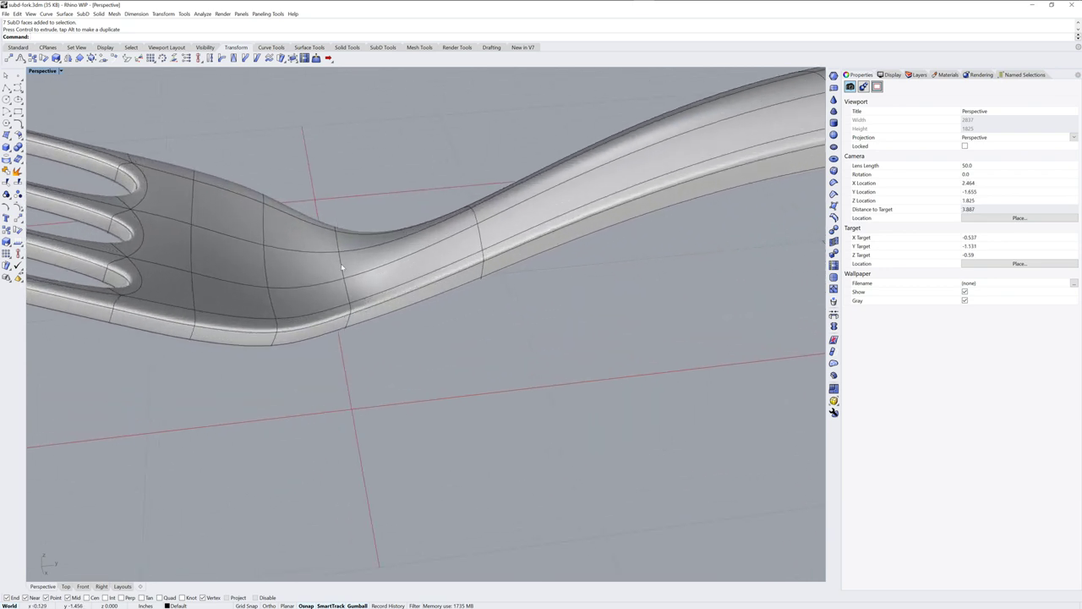
double_click(342, 269)
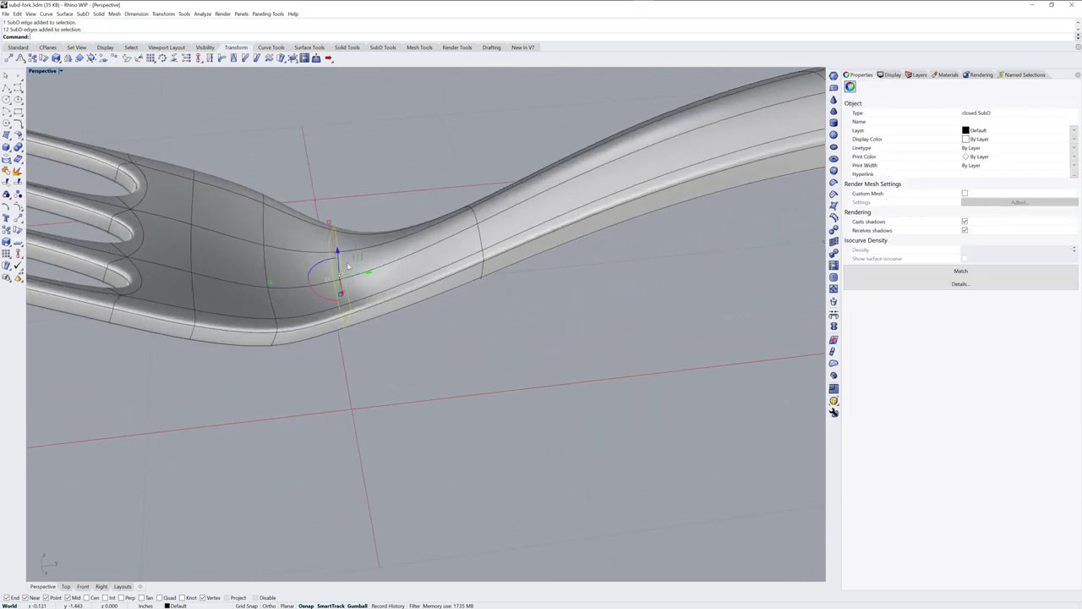
right_click_drag(502, 343, 488, 346)
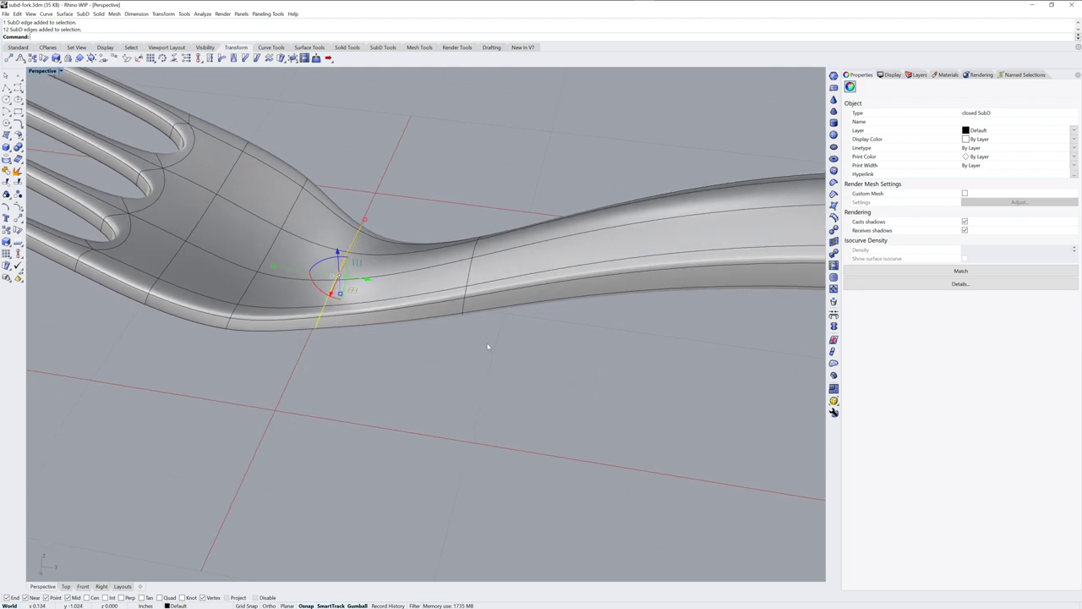
key("Delete")
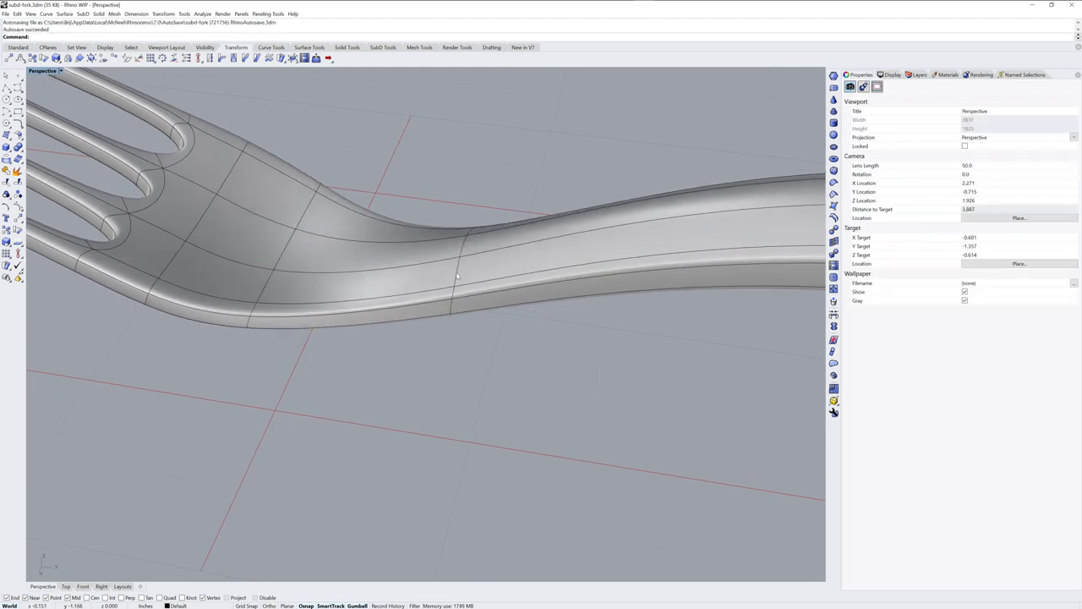
Step: Insert a replacement edge loop on the head side of the nearest handle loop, and undo both the insertion and the loop deletion
double_click(457, 276)
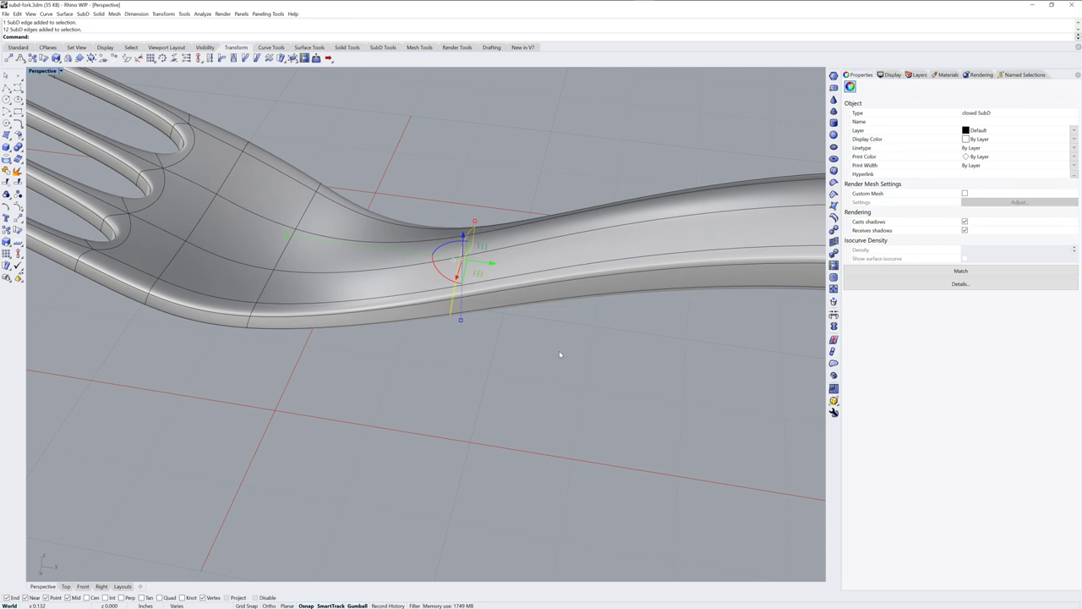
left_click(833, 217)
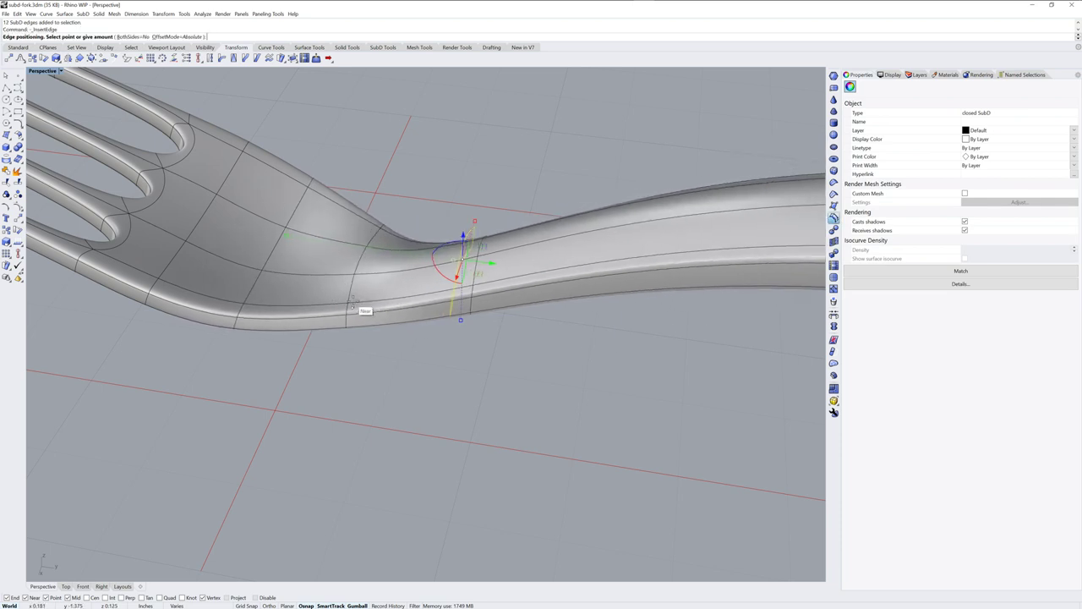
left_click(373, 320)
right_click_drag(374, 323, 428, 336)
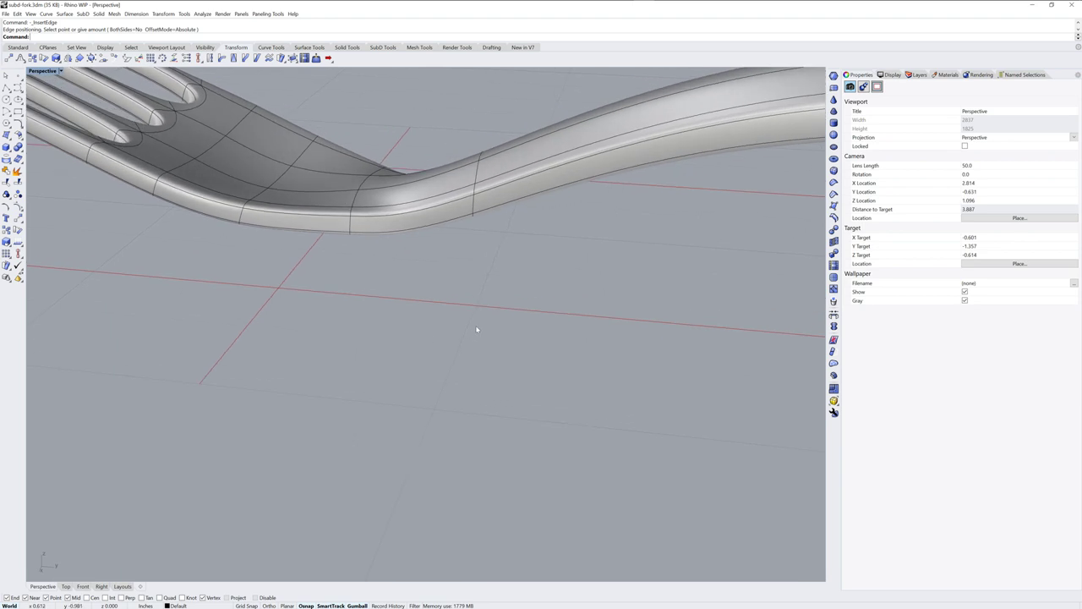
key("ctrl+z")
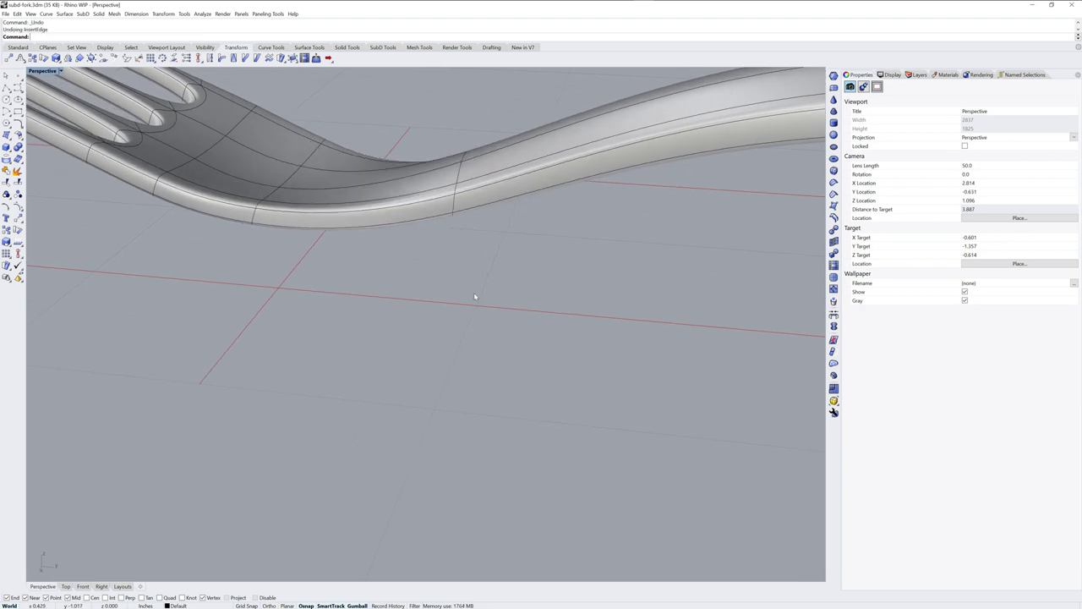
key("ctrl+z")
Step: Delete a single top face on the curved part of the handle near the neck, and undo the deletion
right_click_drag(473, 292, 461, 355, "ctrl")
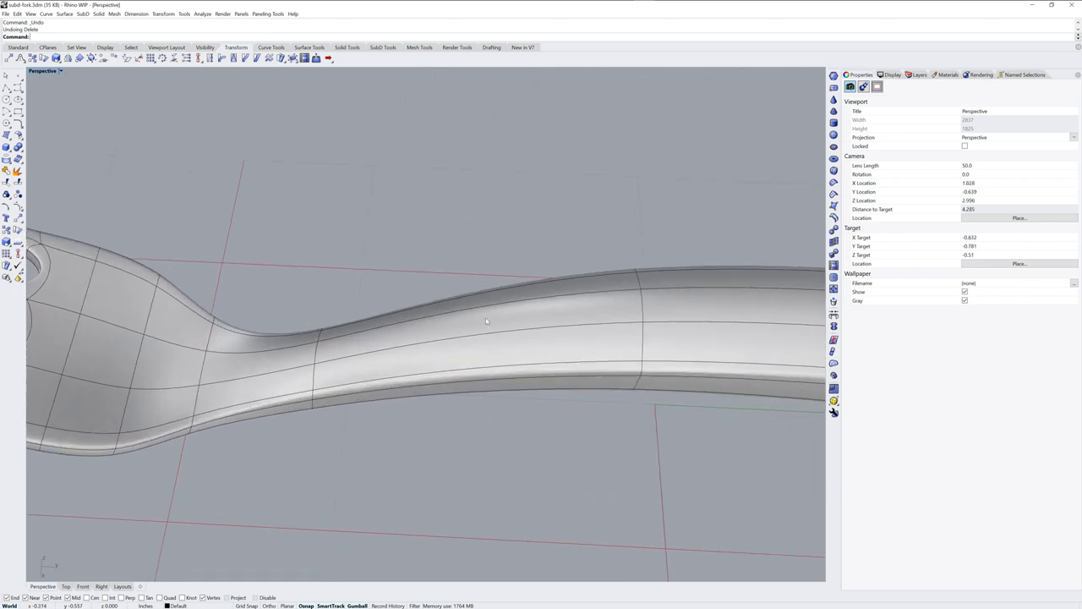
left_click(486, 320, "ctrl+shift")
right_click_drag(486, 320, 683, 343)
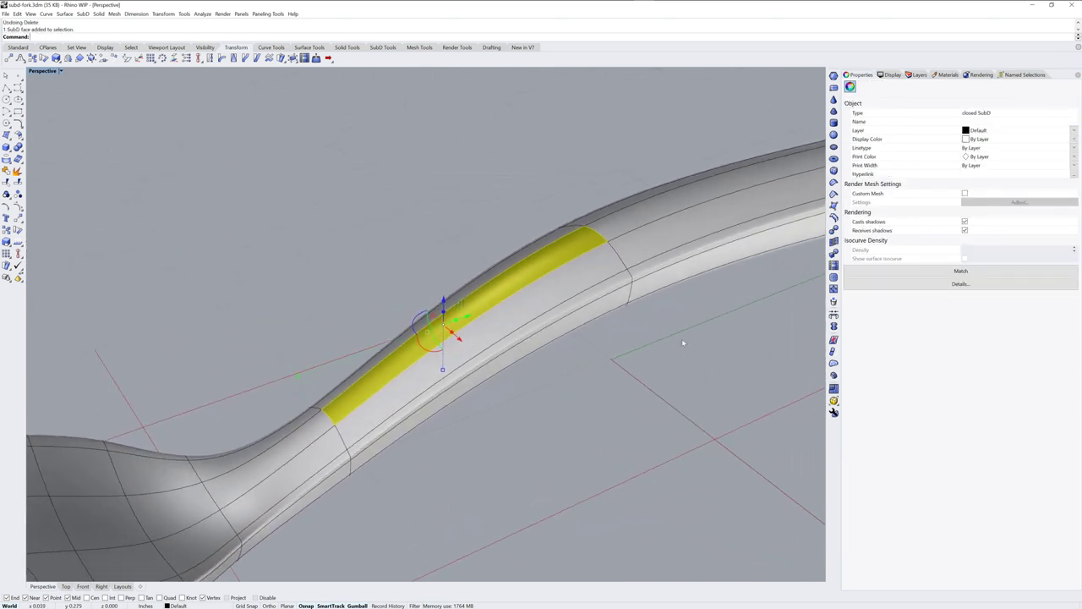
key("Delete")
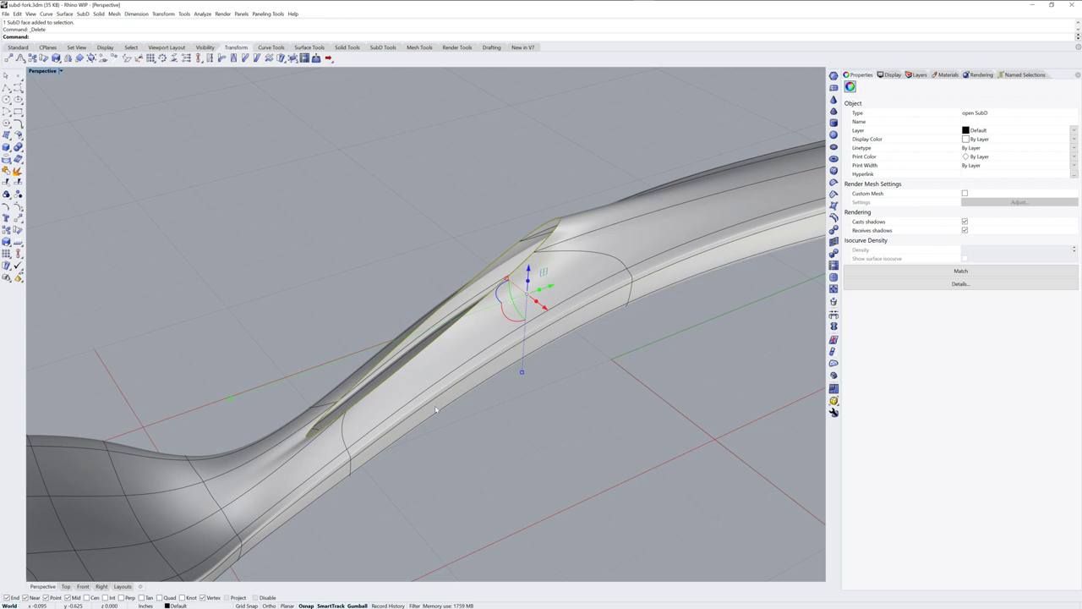
mouse_move(451, 325)
right_mouse_down()
mouse_move(372, 329)
mouse_move(435, 326)
right_mouse_up()
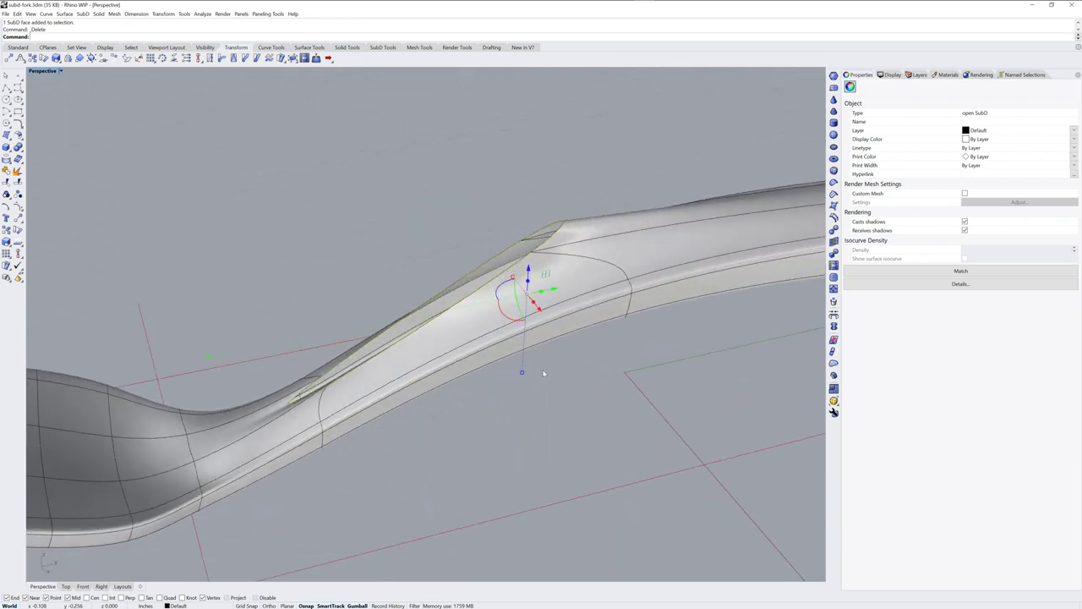
key("ctrl+z")
right_click_drag(554, 380, 584, 386)
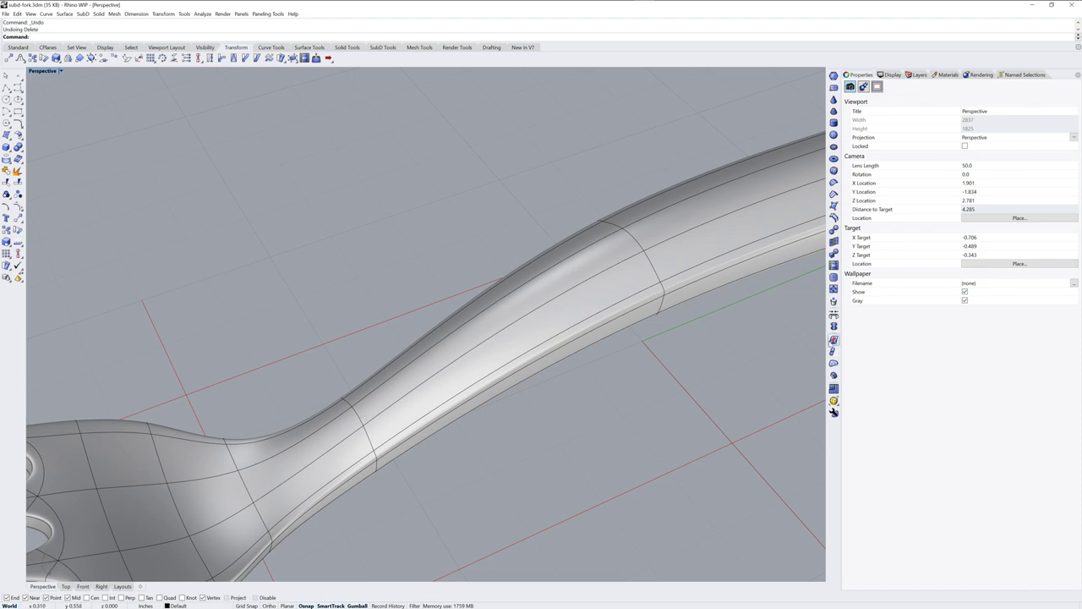
Step: Merge two adjacent top faces across the handle's neck-side edge loop with MergeFaces, and undo the merge
left_click(834, 340)
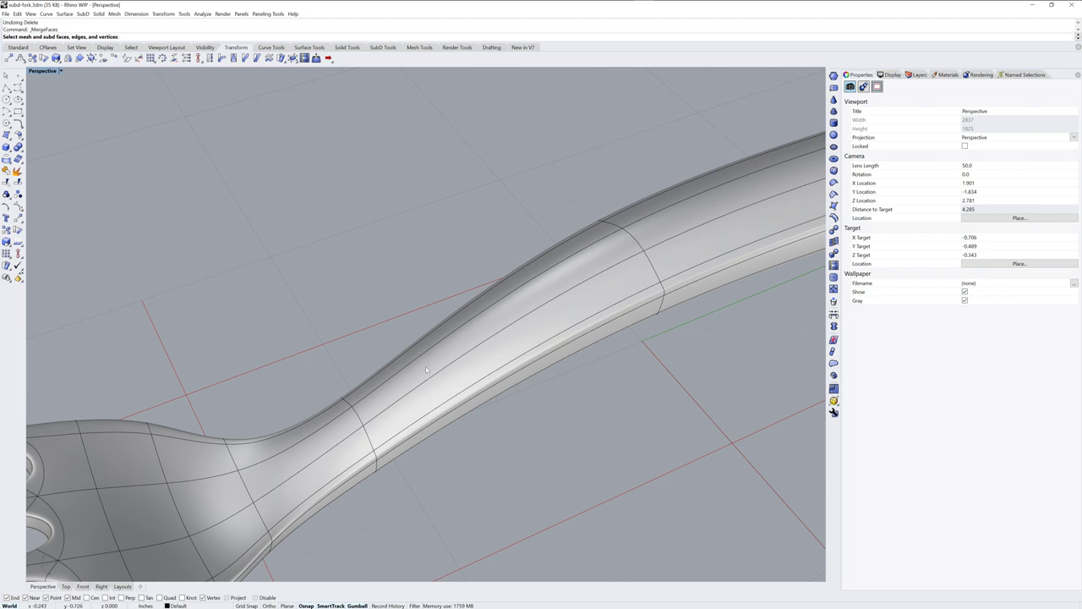
left_click(342, 425)
left_click(391, 394)
key("Return")
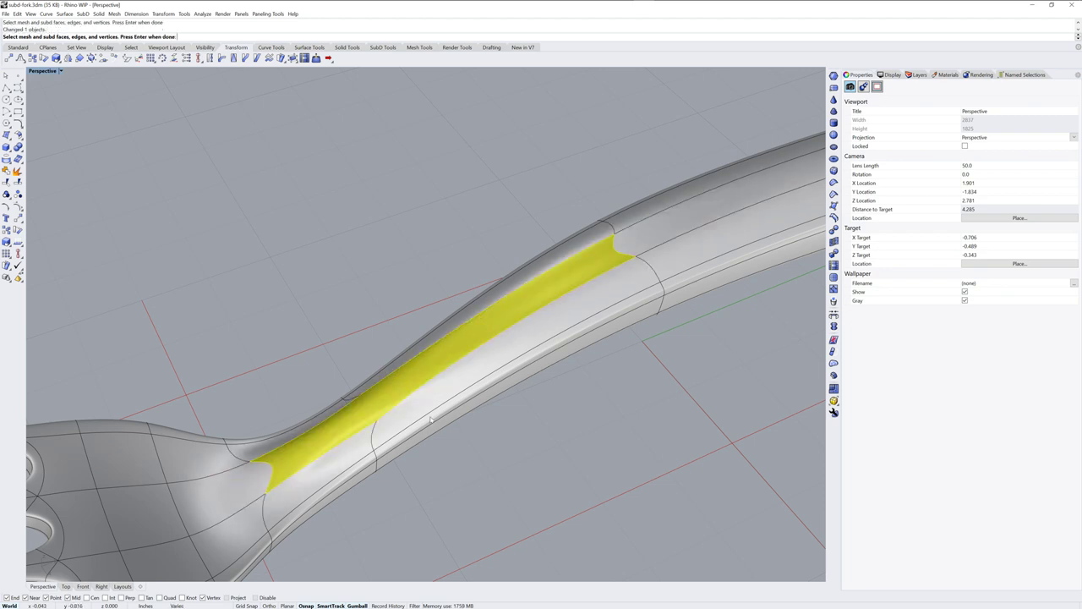
key("ctrl+z")
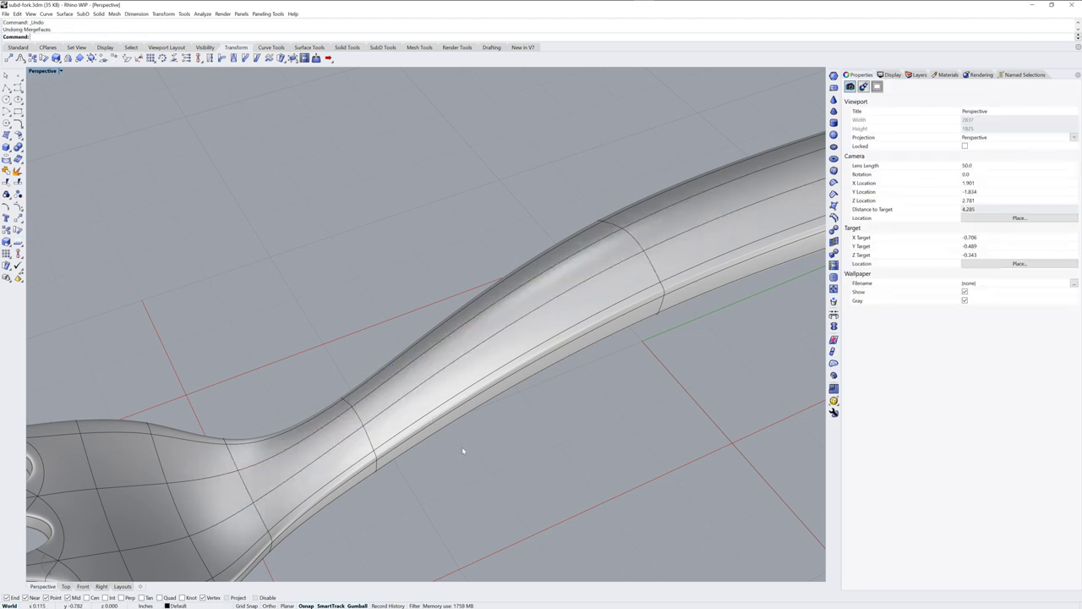
Step: Delete the single edge between the two adjacent top faces near the neck, and undo the deletion
left_click(361, 420, "ctrl+shift")
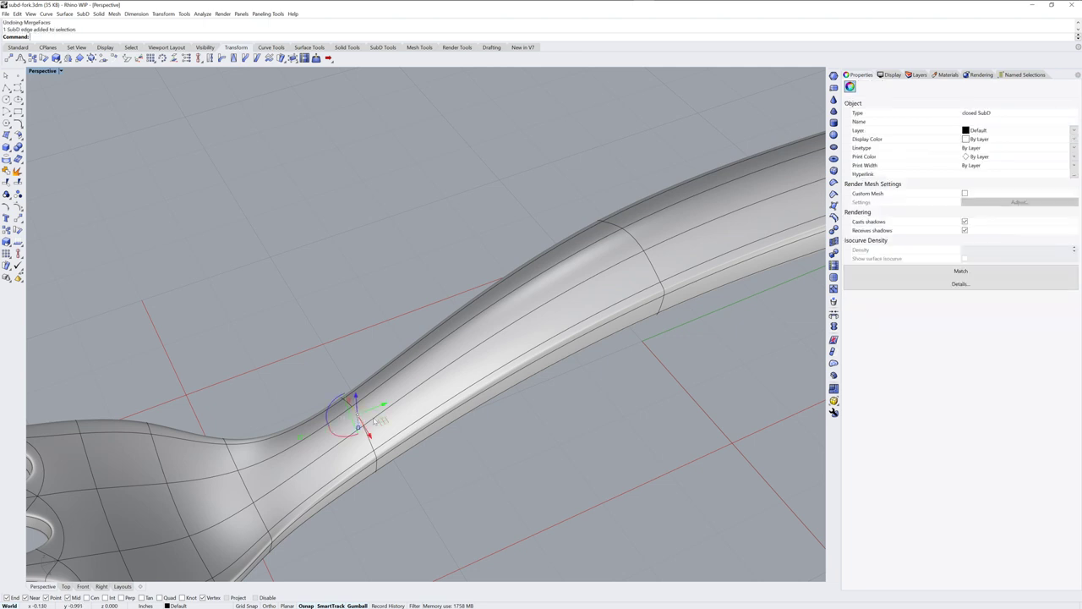
key("Delete")
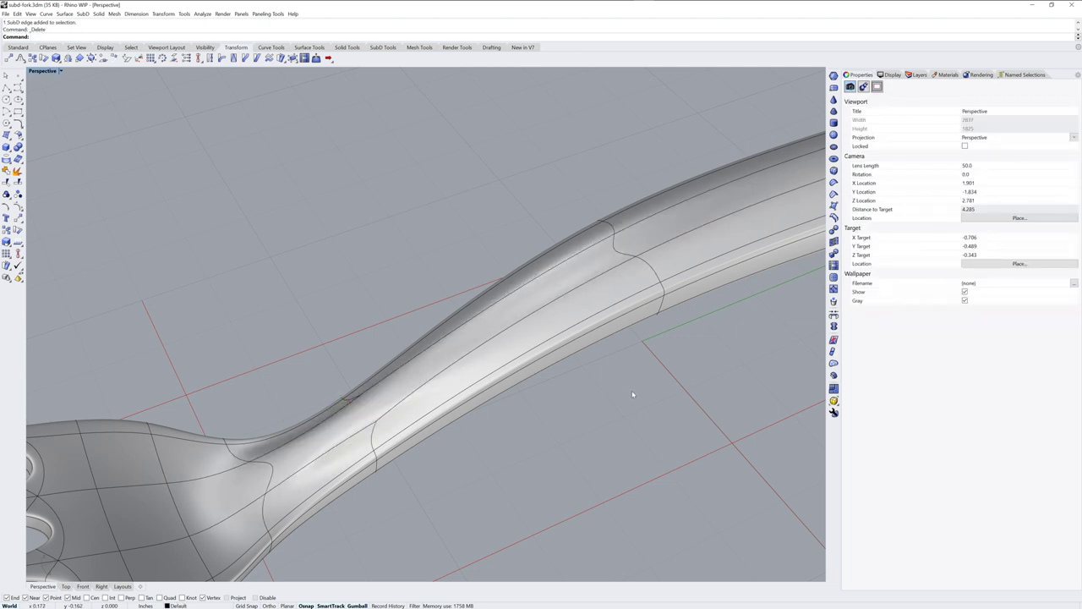
key("ctrl+z")
Step: Select the side and border faces along one edge of the handle's end and move them outward to flare that side
scroll(617, 394, "down", 10)
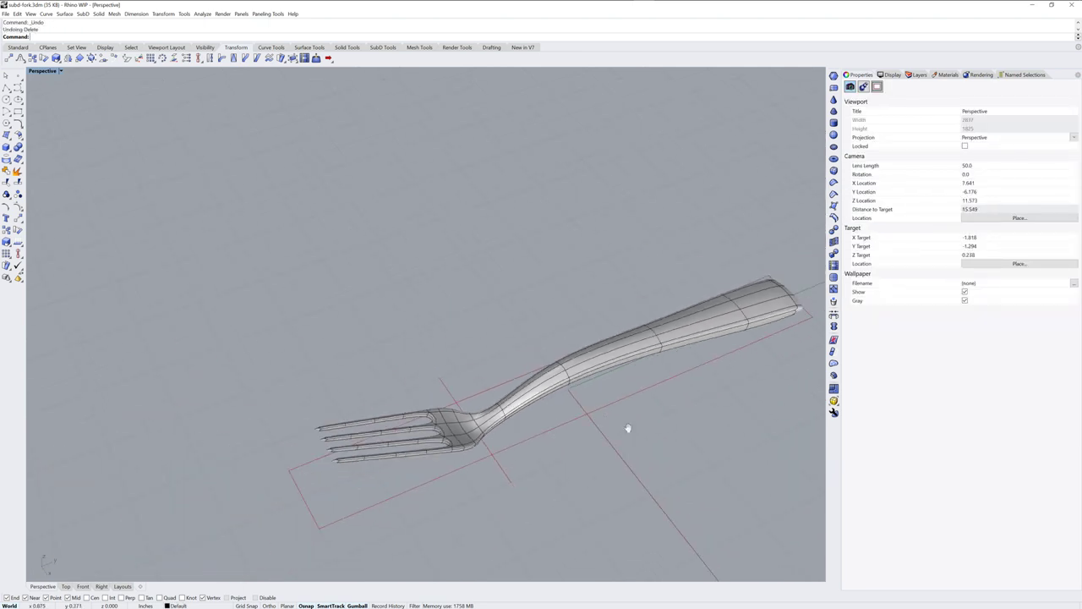
right_click_drag(492, 423, 537, 407)
scroll(537, 456, "up", 5)
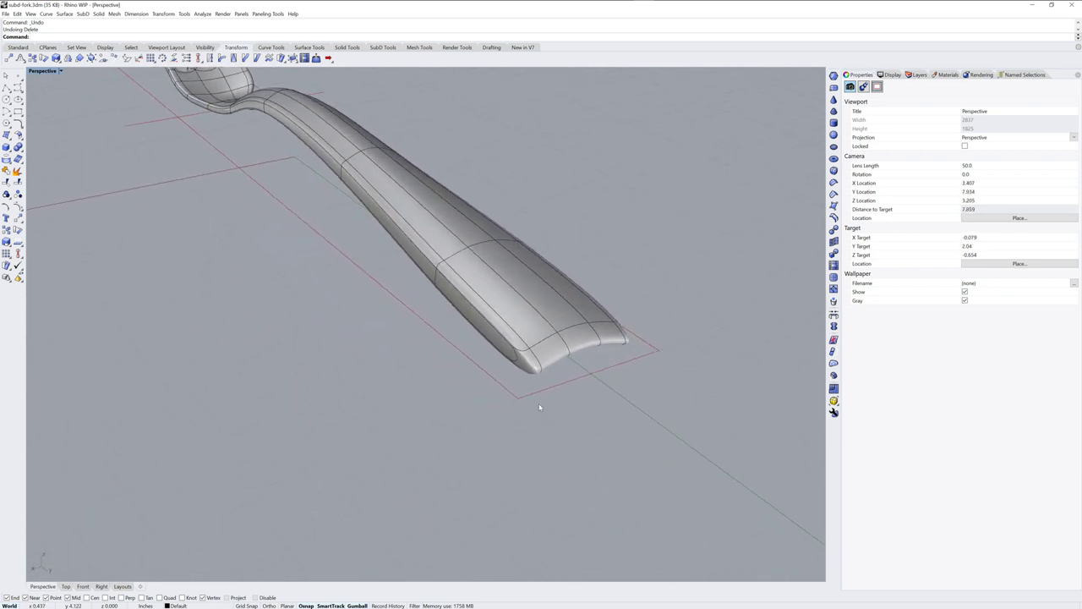
scroll(514, 346, "up", 7)
scroll(514, 346, "up", 1)
left_click(509, 315, "ctrl+shift")
left_click(496, 335, "ctrl+shift")
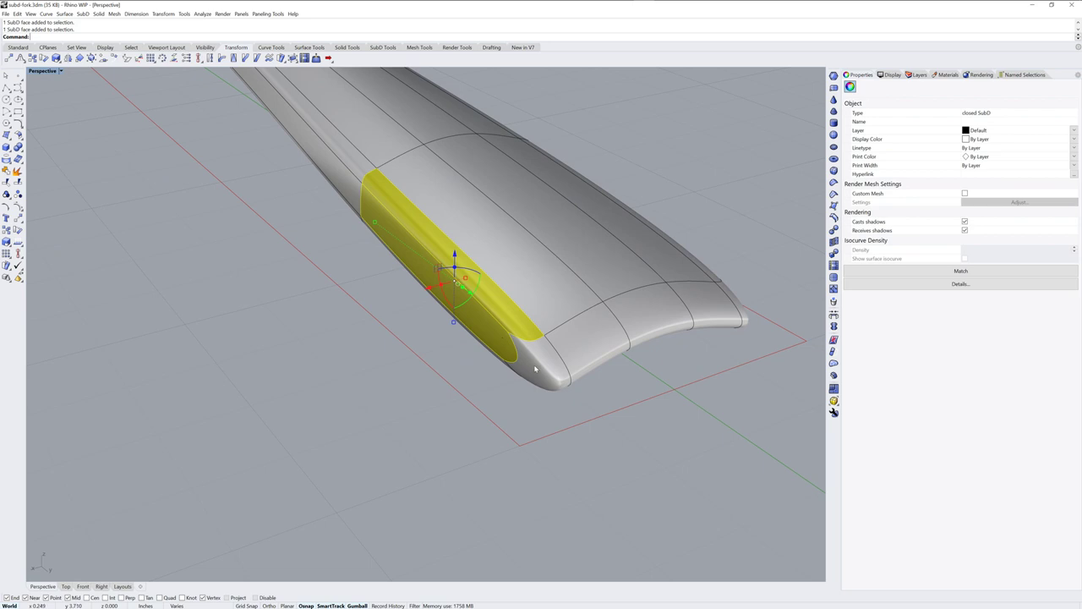
left_click(536, 368, "ctrl+shift")
right_click_drag(538, 368, 481, 355)
left_click_drag(448, 301, 393, 316)
scroll(541, 419, "down", 3)
scroll(541, 421, "down", 2)
left_click(572, 454)
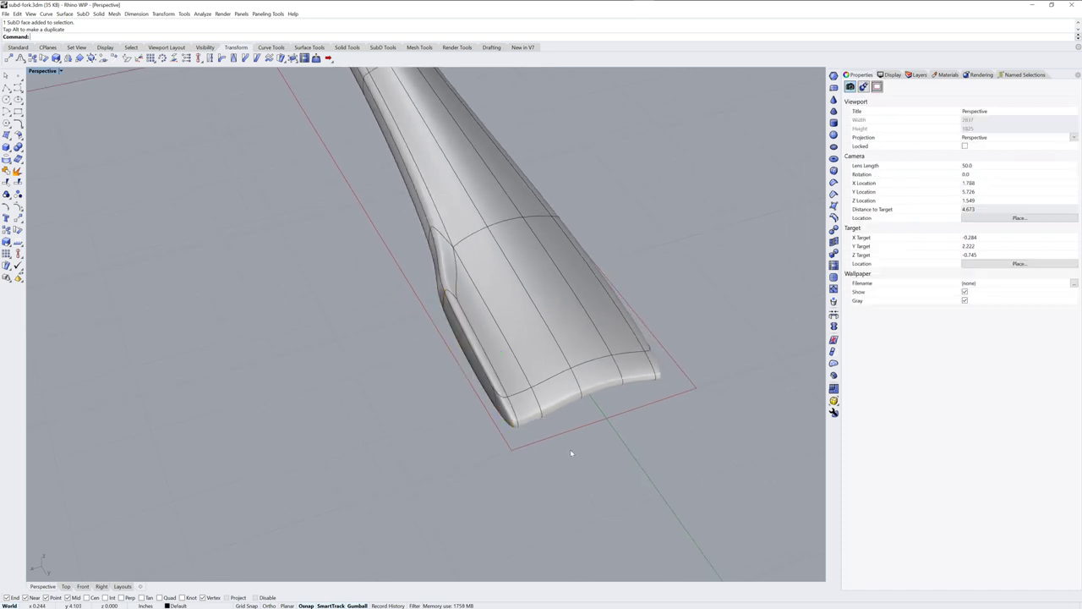
Step: Raise the top face next to the flared side of the handle's end slightly
right_click_drag(553, 426, 533, 404)
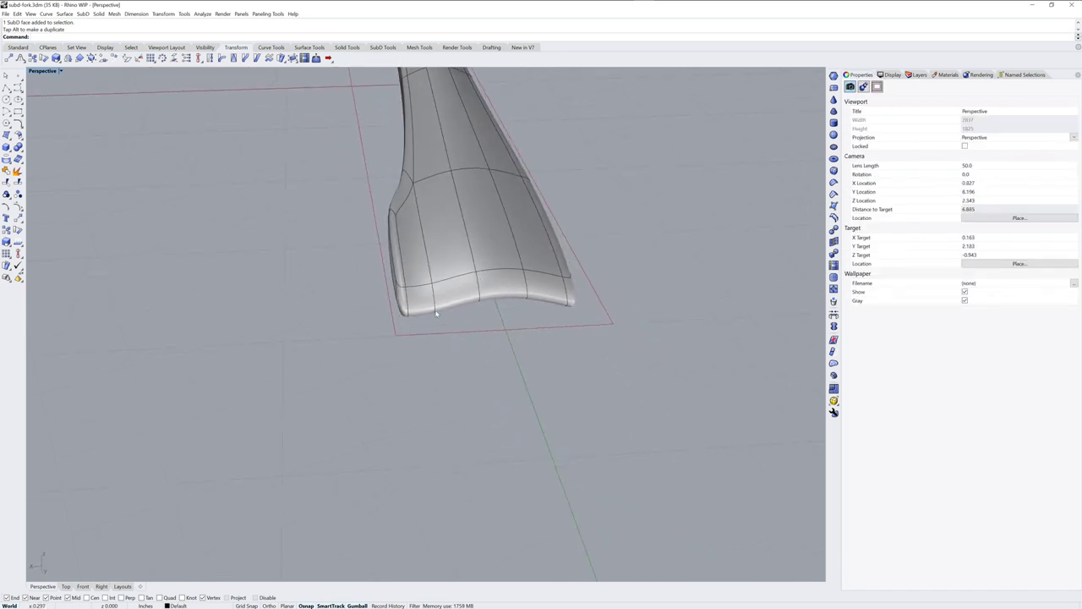
left_click(417, 270, "ctrl+shift")
left_click_drag(410, 220, 411, 208)
left_click(461, 370)
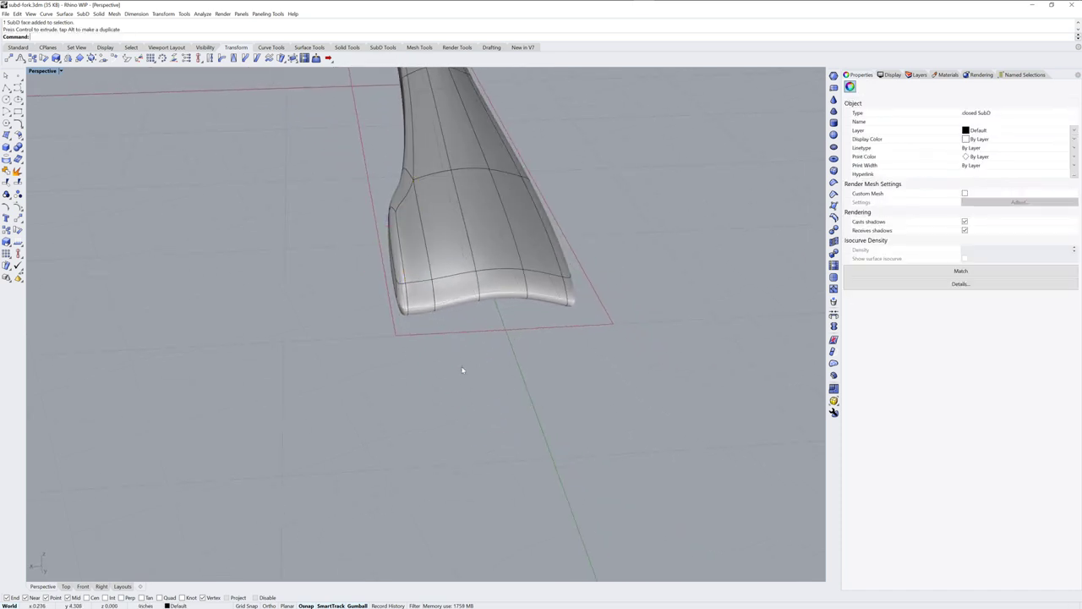
Step: Reflect the whole fork across the Y axis, keeping the half with the flared handle side and the automatic snap style
scroll(460, 319, "down", 8)
right_click_drag(483, 287, 534, 377, "shift")
right_click_drag(582, 343, 582, 335)
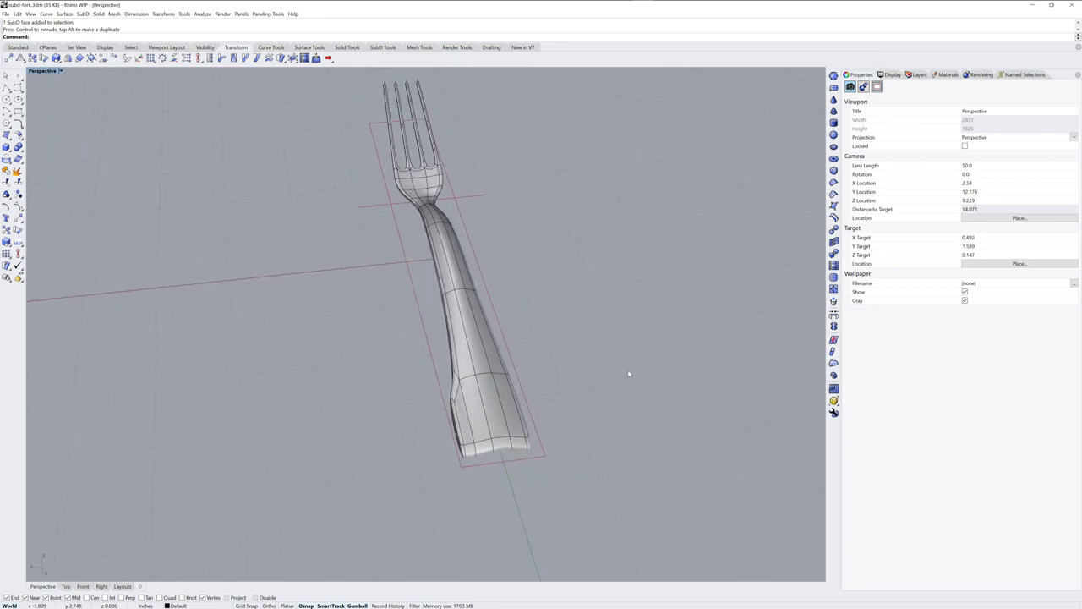
left_click(513, 414)
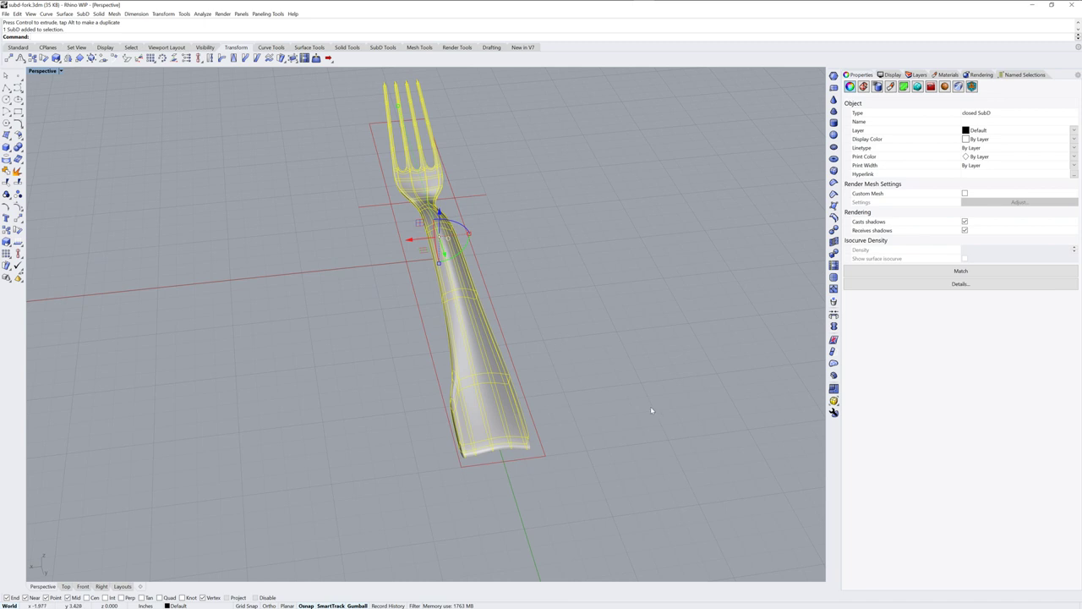
left_click(834, 327)
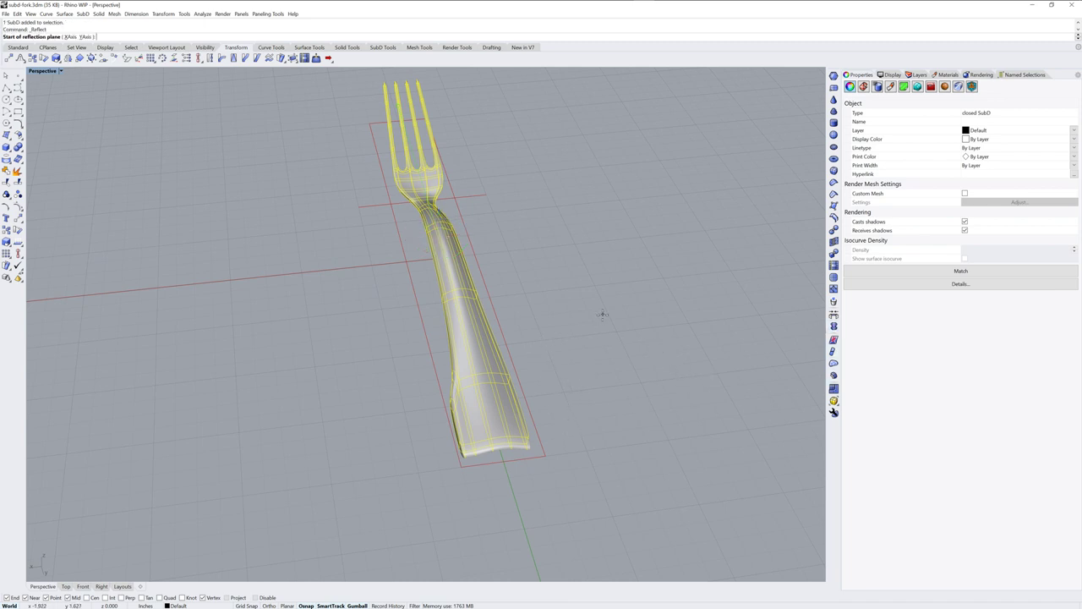
left_click(85, 37)
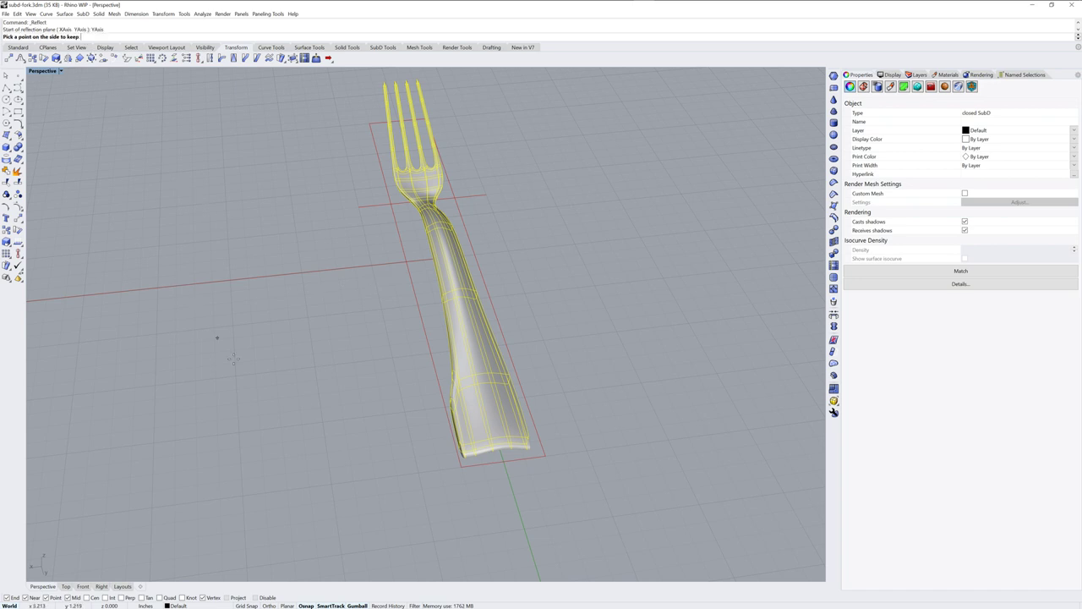
left_click(362, 410)
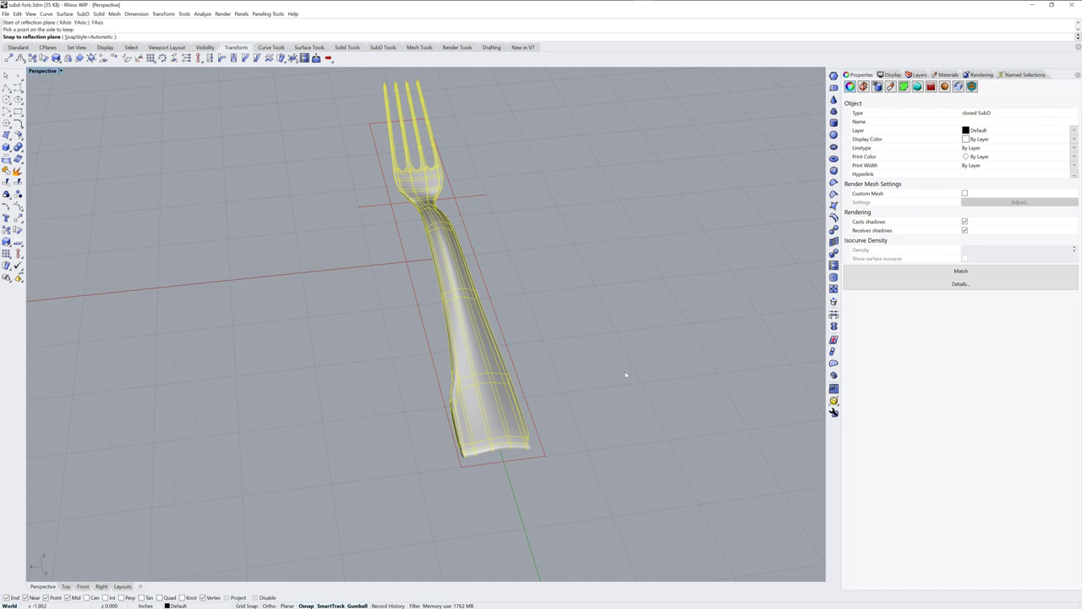
key("Return")
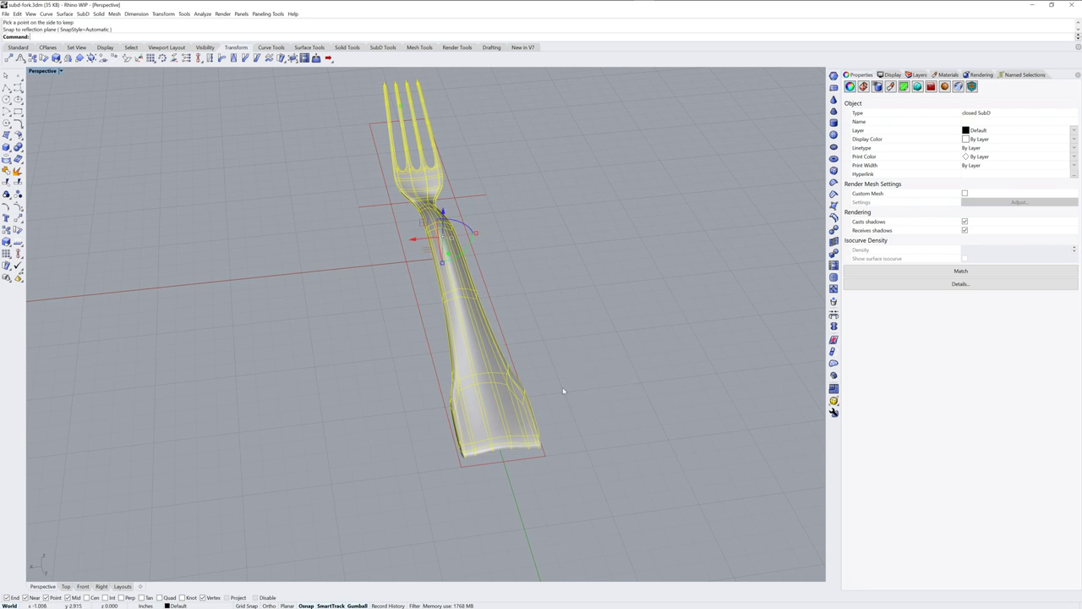
Step: Relocate the fork's gumball to the middle of the handle's end and rotate the fork slightly around it, off the Y axis
left_click(591, 422)
right_click_drag(575, 459, 580, 412)
left_click(509, 386)
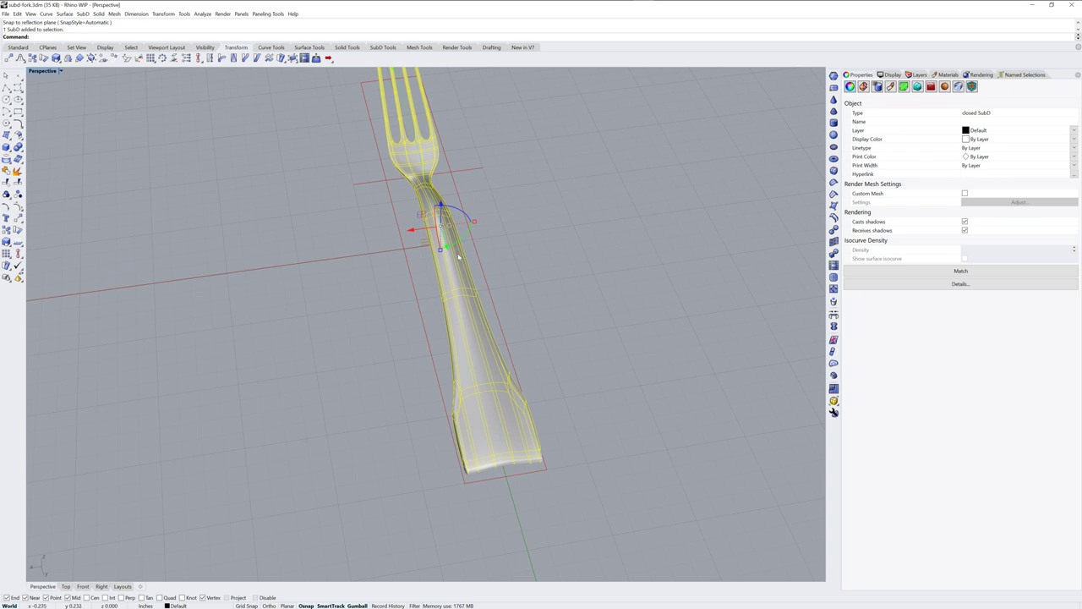
left_click_drag(440, 228, 509, 462, "ctrl")
right_click_drag(570, 452, 581, 416)
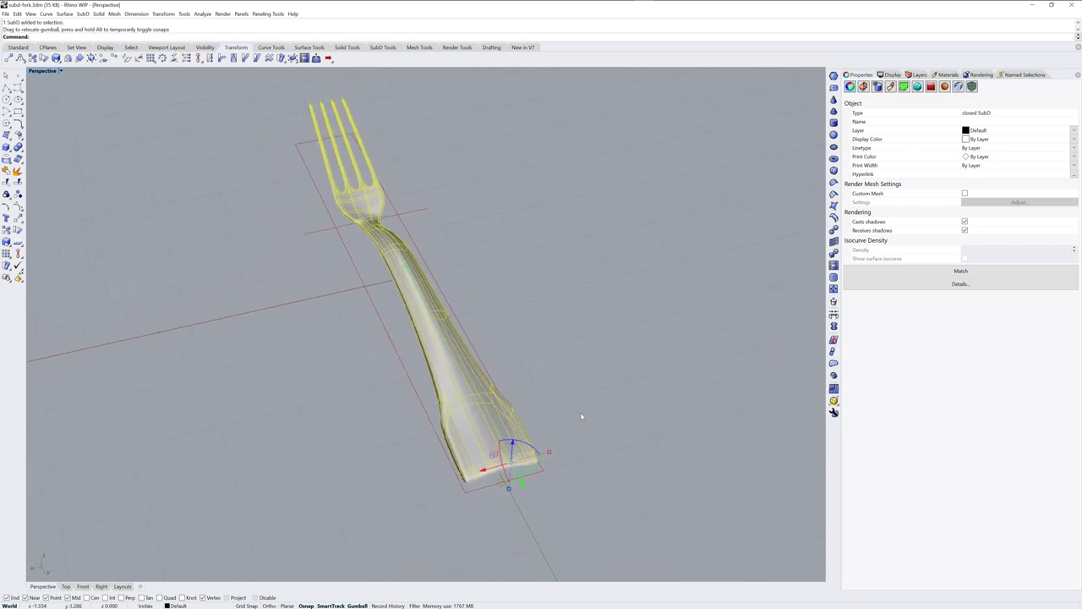
left_click_drag(530, 448, 474, 398)
right_click_drag(568, 399, 551, 383)
scroll(567, 370, "down", 3)
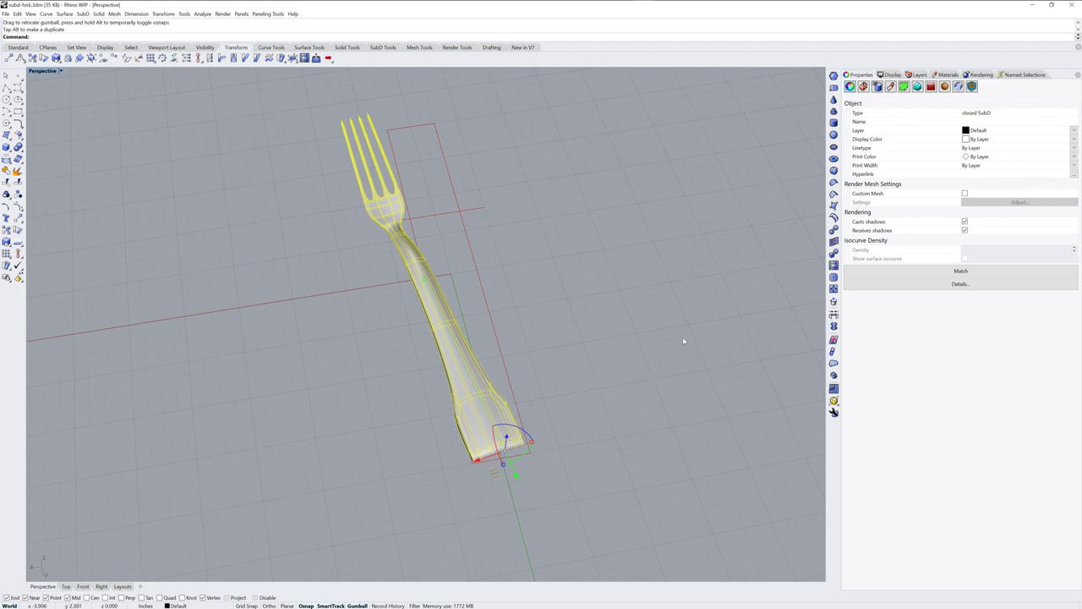
Step: Reflect the rotated fork across the current reflection plane to form two heads sharing one handle end
left_click(833, 339)
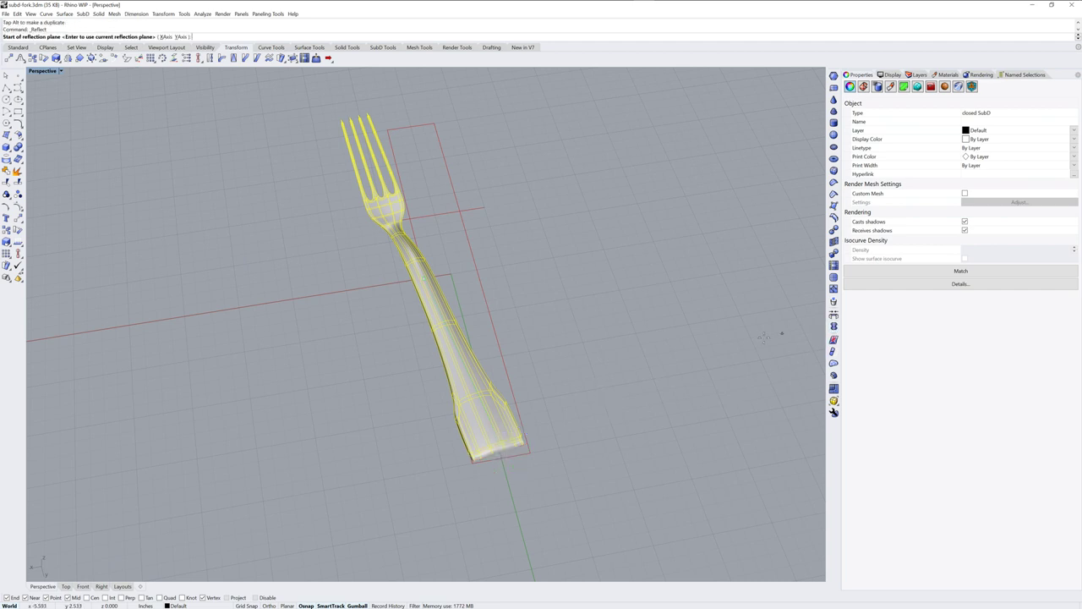
key("Return")
key("Escape")
Step: Relocate the two-headed fork's gumball to its shared handle end and rotate the fork around that point, away from the reflection plane
right_click_drag(592, 356, 551, 372)
left_click(486, 328)
left_click_drag(463, 291, 496, 424, "ctrl")
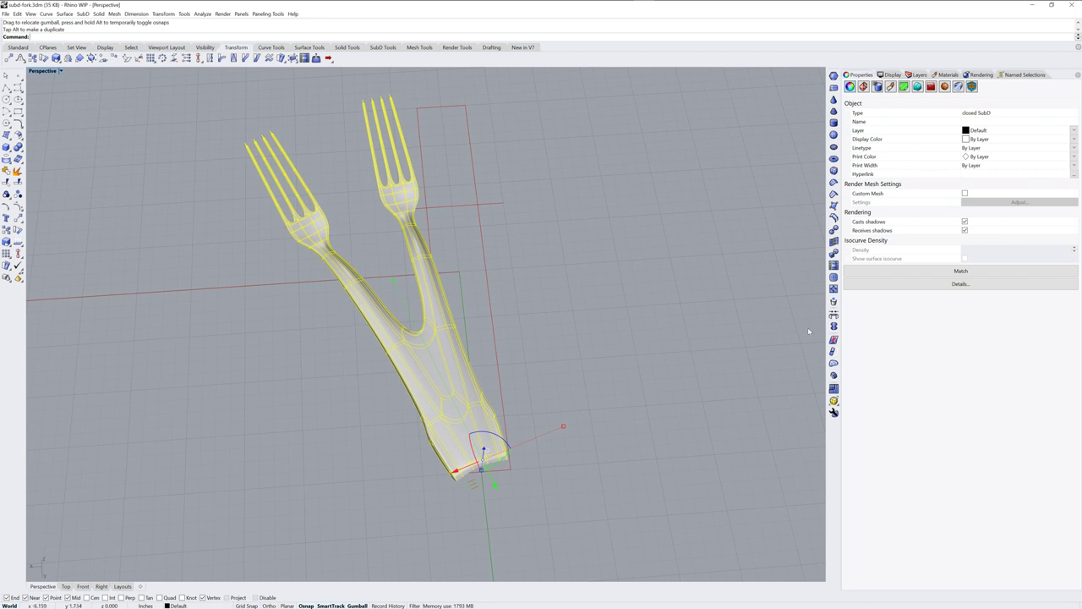
Step: Reflect the rotated two-headed fork across the current reflection plane to form four fork heads, using the automatic snap style
left_click(833, 326)
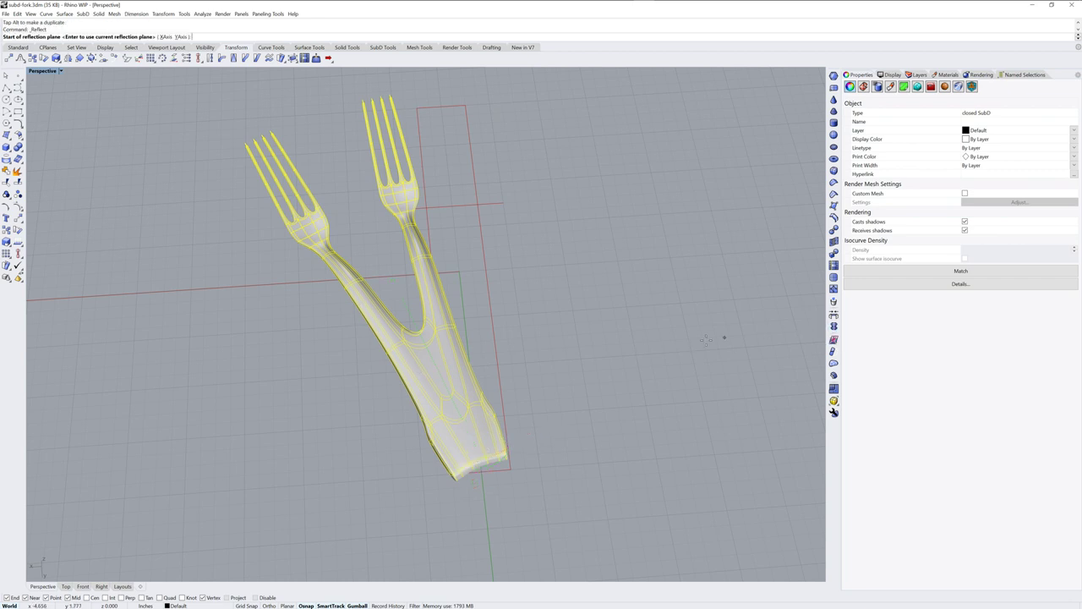
key("Return")
key("Return")
right_click_drag(556, 405, 606, 391)
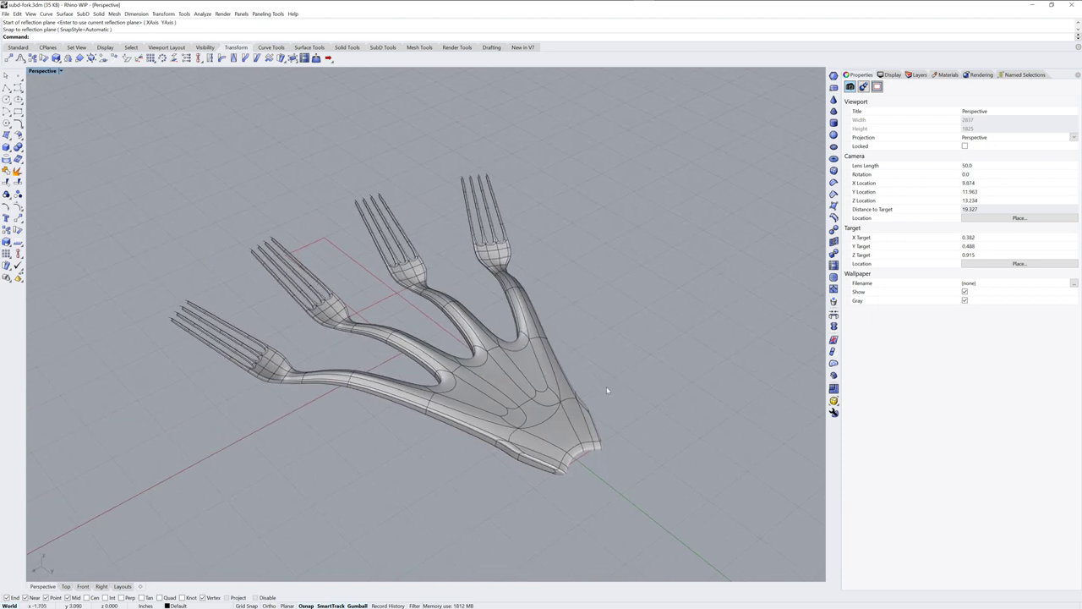